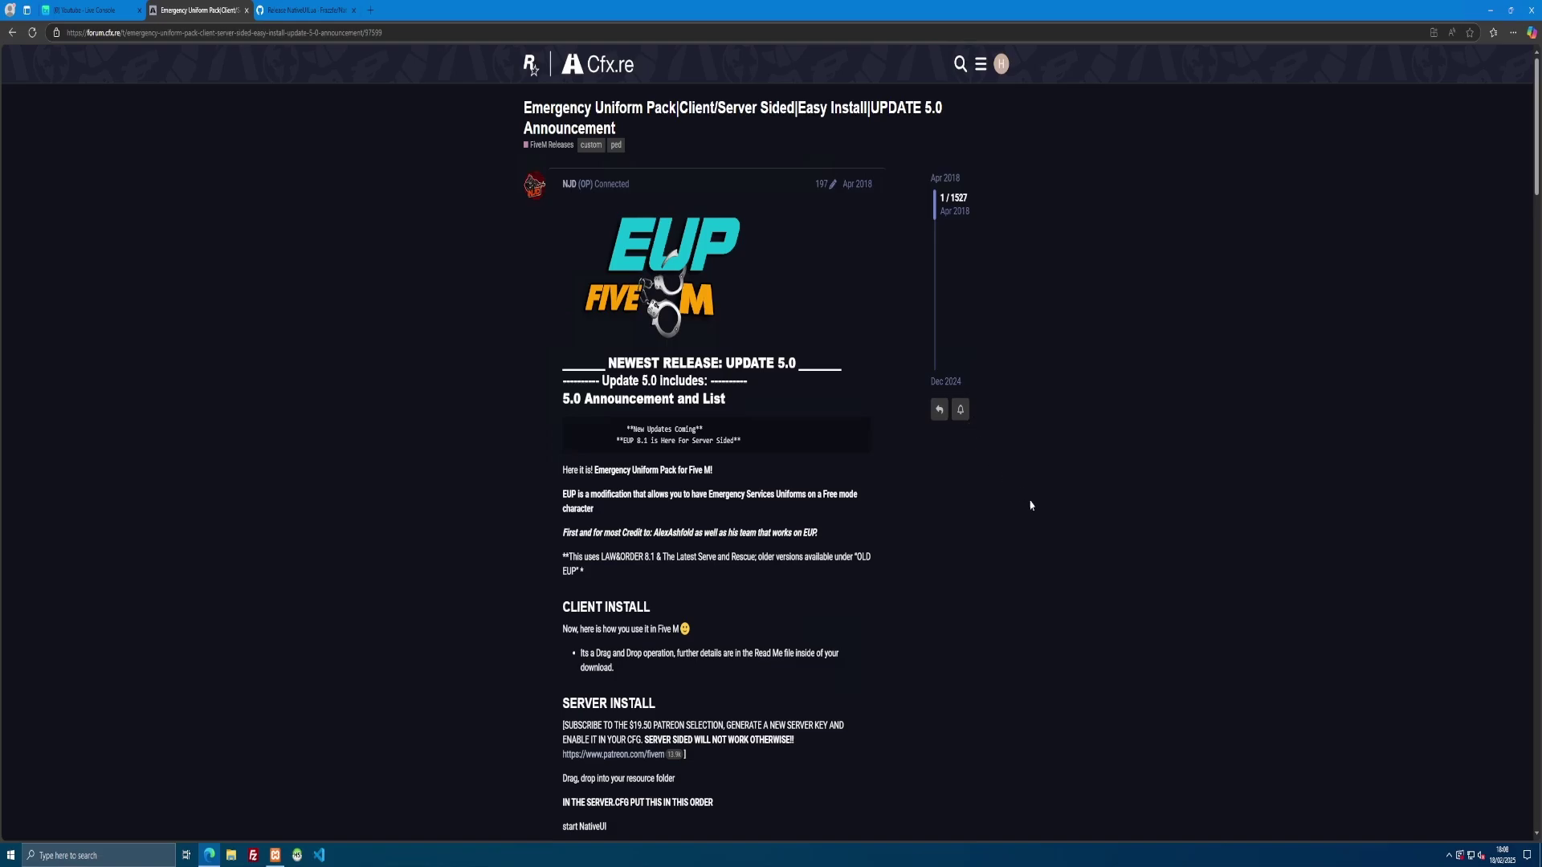
Download EUP-MENU-8.1-V1-MASTER.rar from the MEGA link under the EUP 8.0 MENU heading of the forum post
scroll(694, 403, "down", 4)
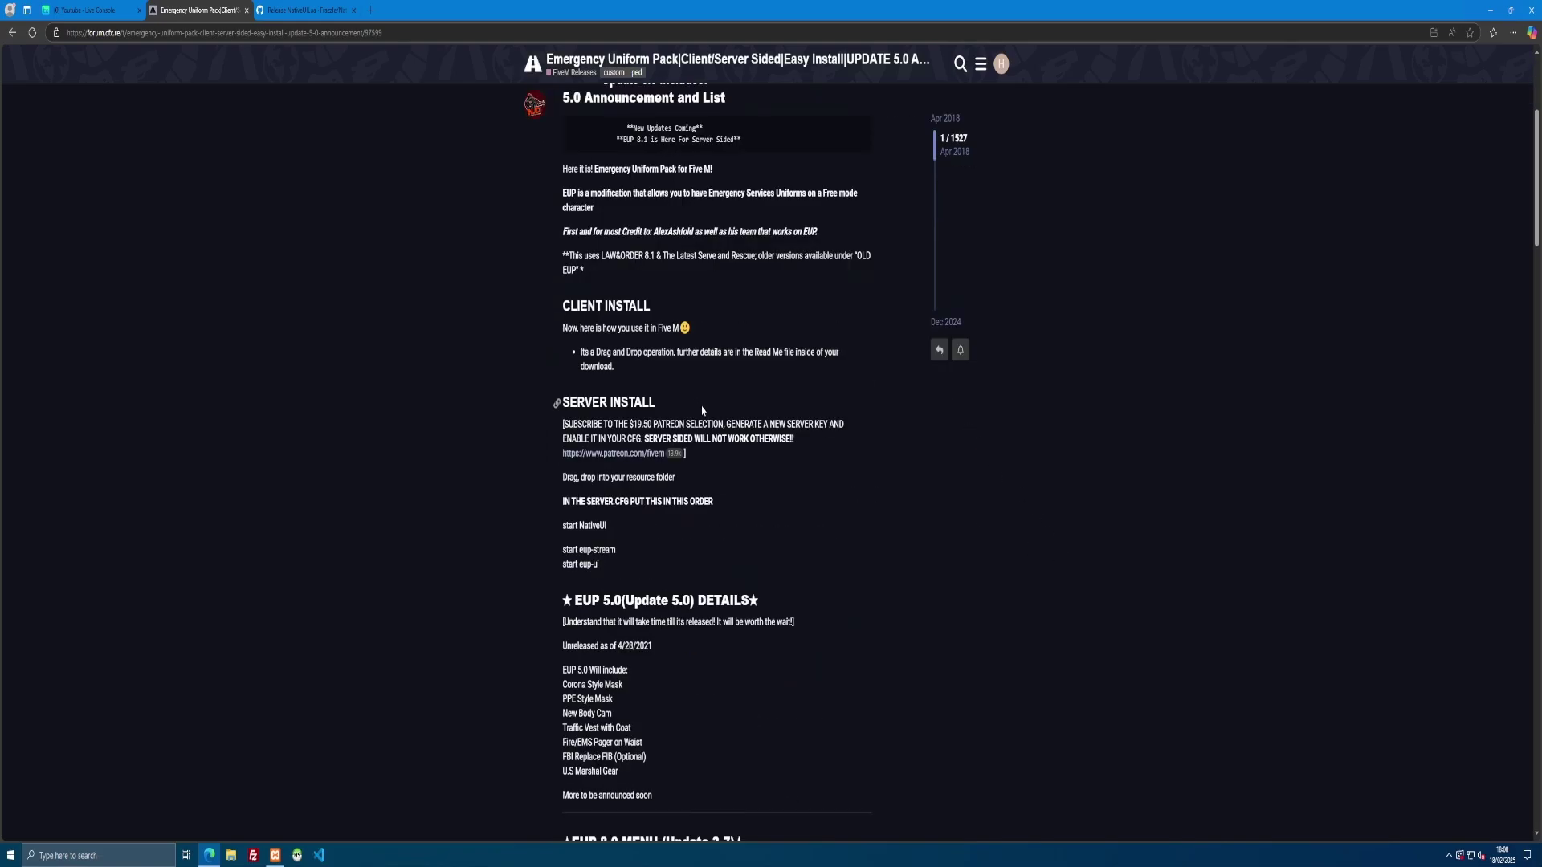
scroll(702, 410, "down", 3)
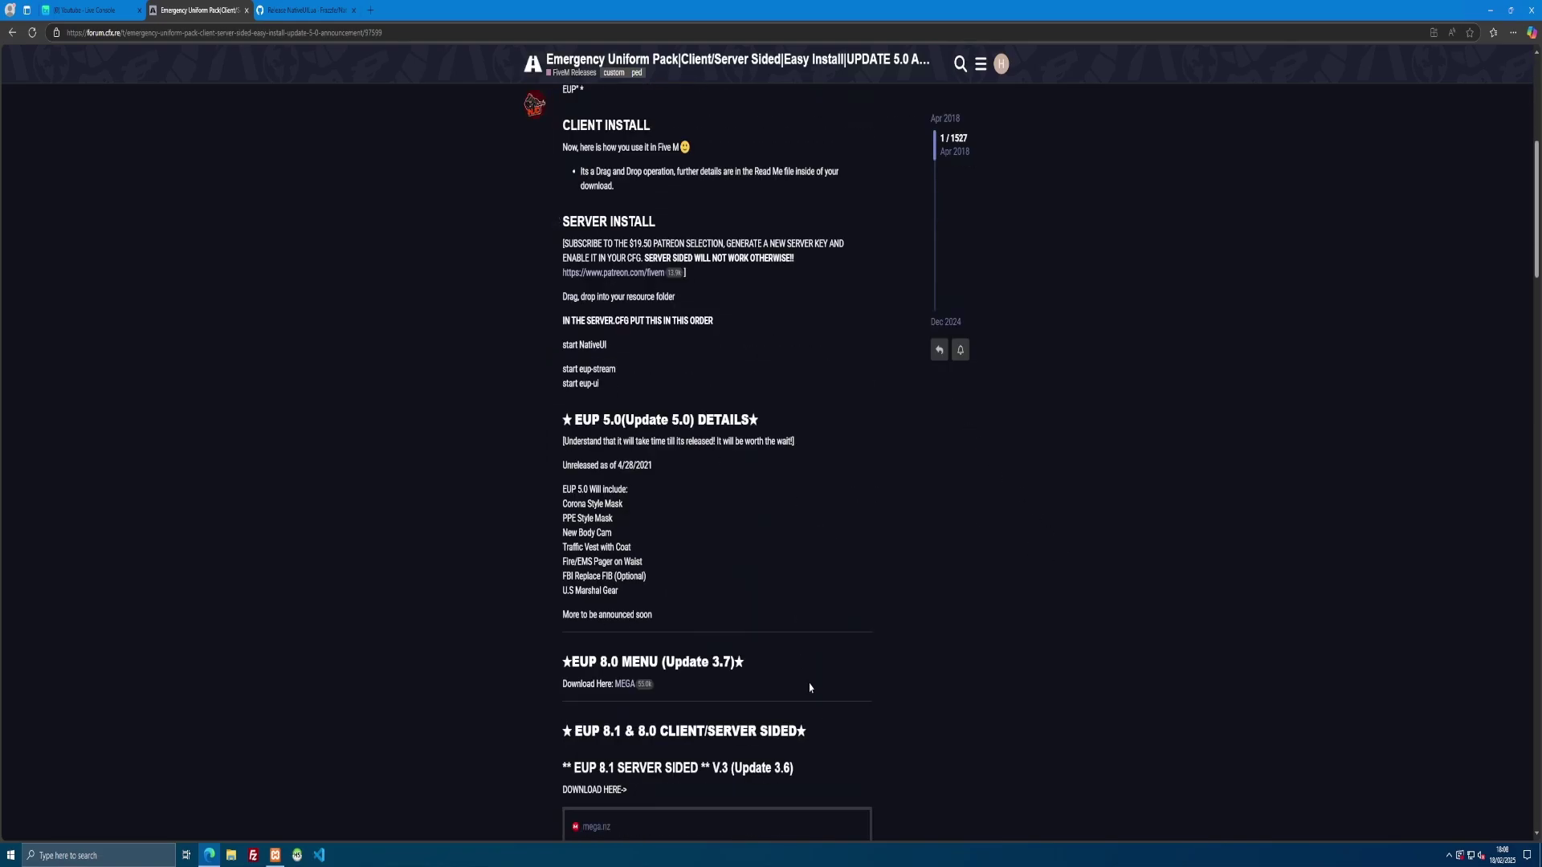
scroll(763, 612, "up", 2)
scroll(763, 612, "up", 3)
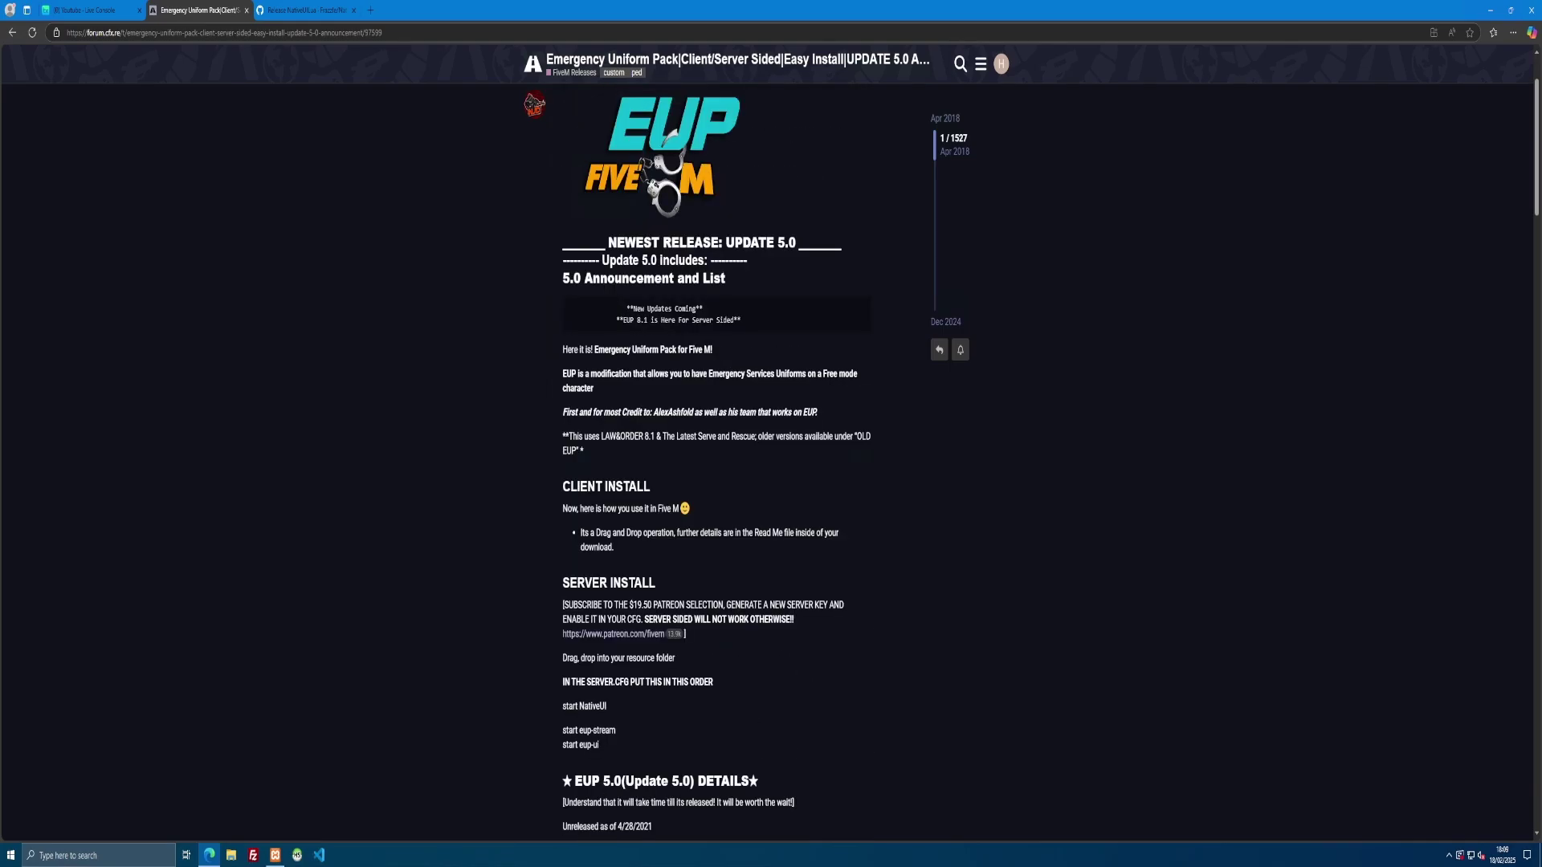
scroll(820, 617, "down", 5)
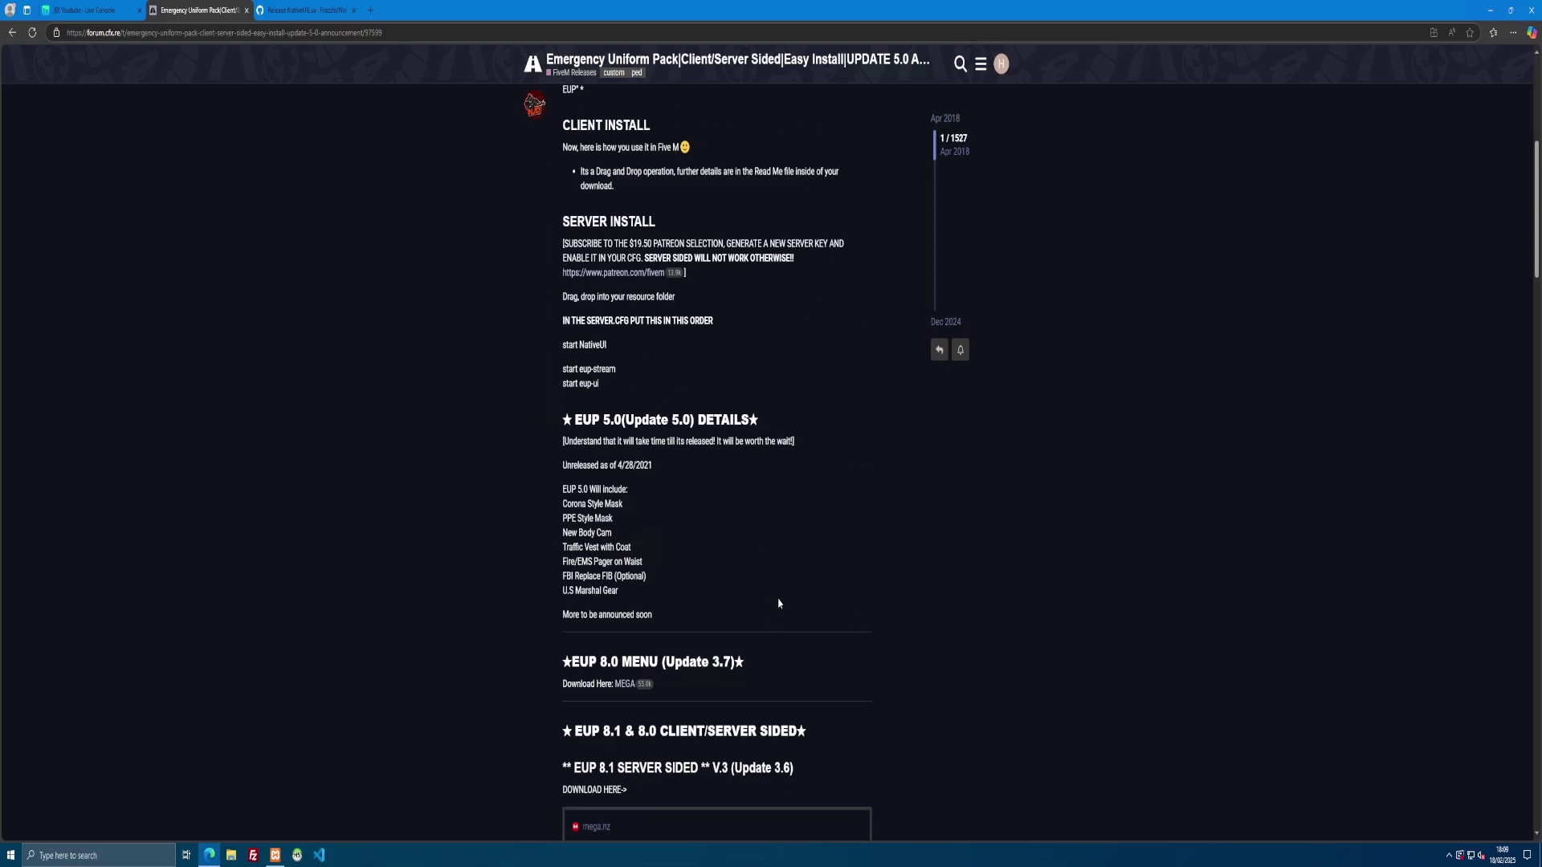
scroll(786, 598, "down", 4)
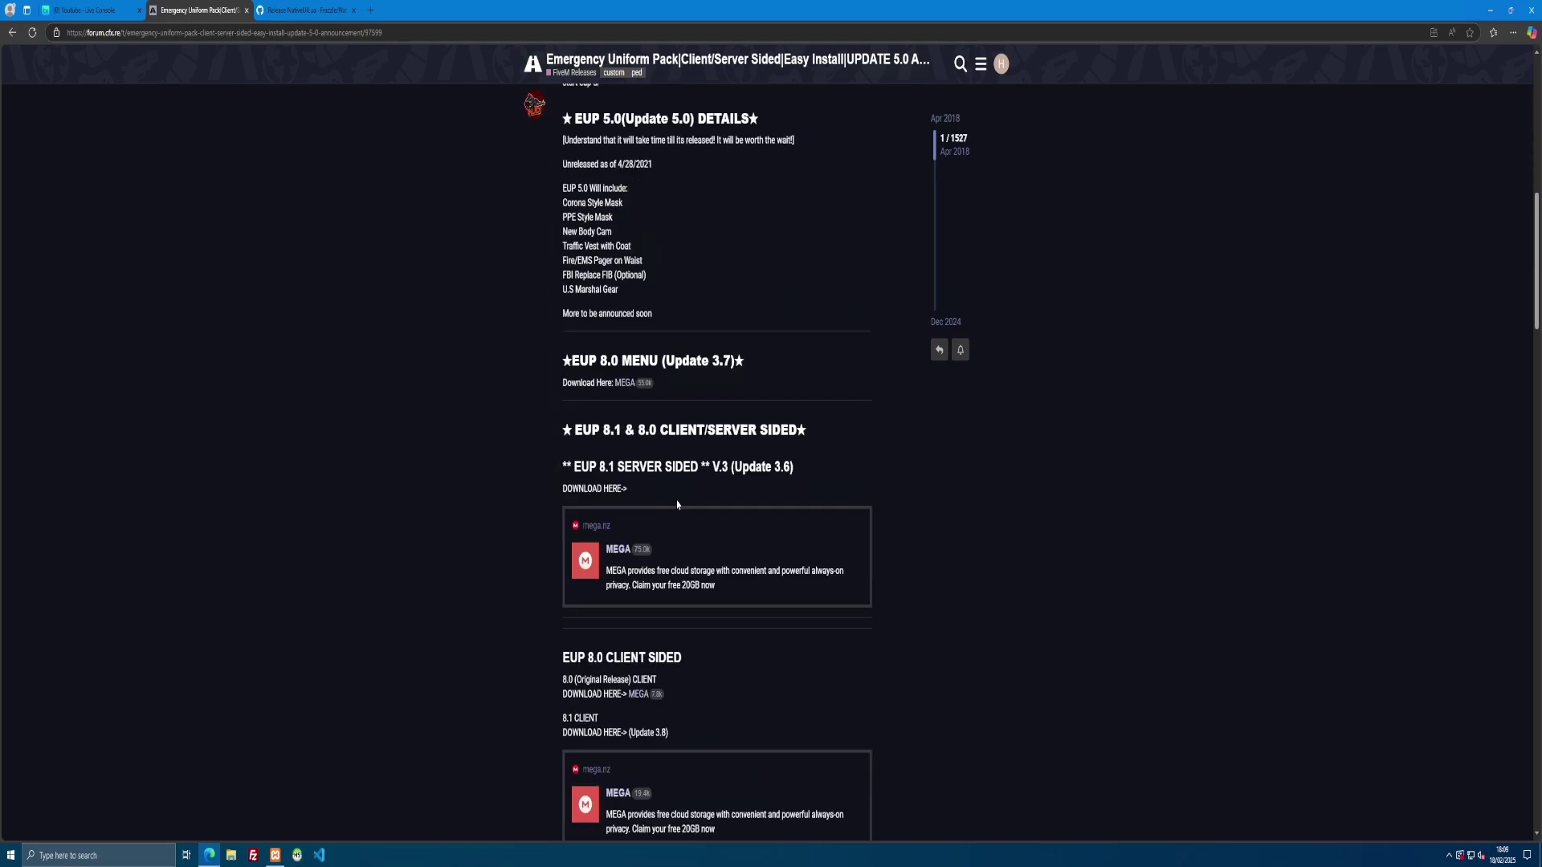
scroll(685, 506, "down", 2)
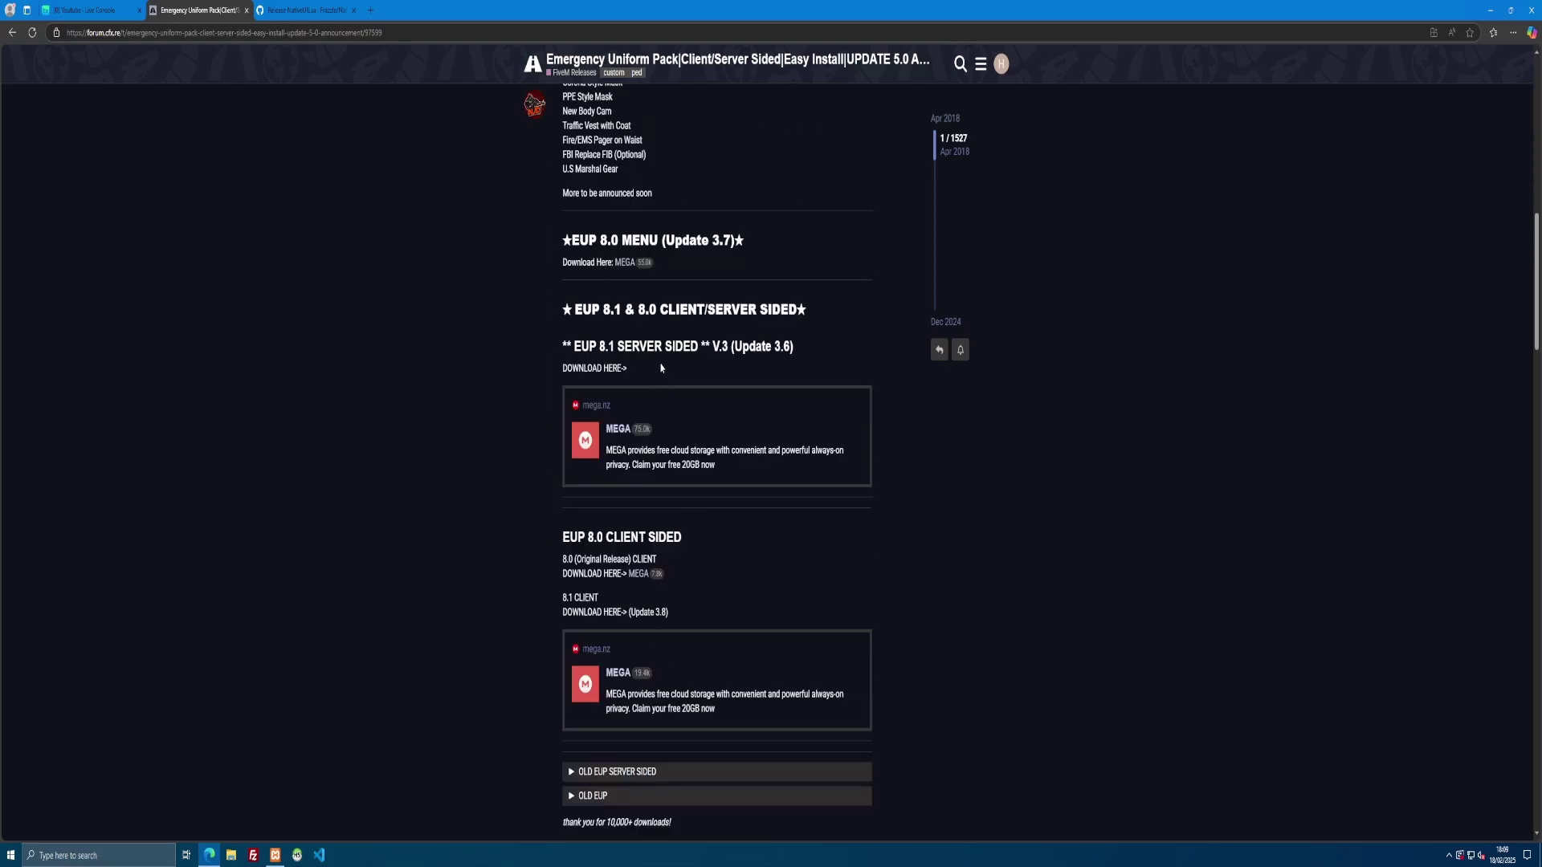
left_click(625, 264)
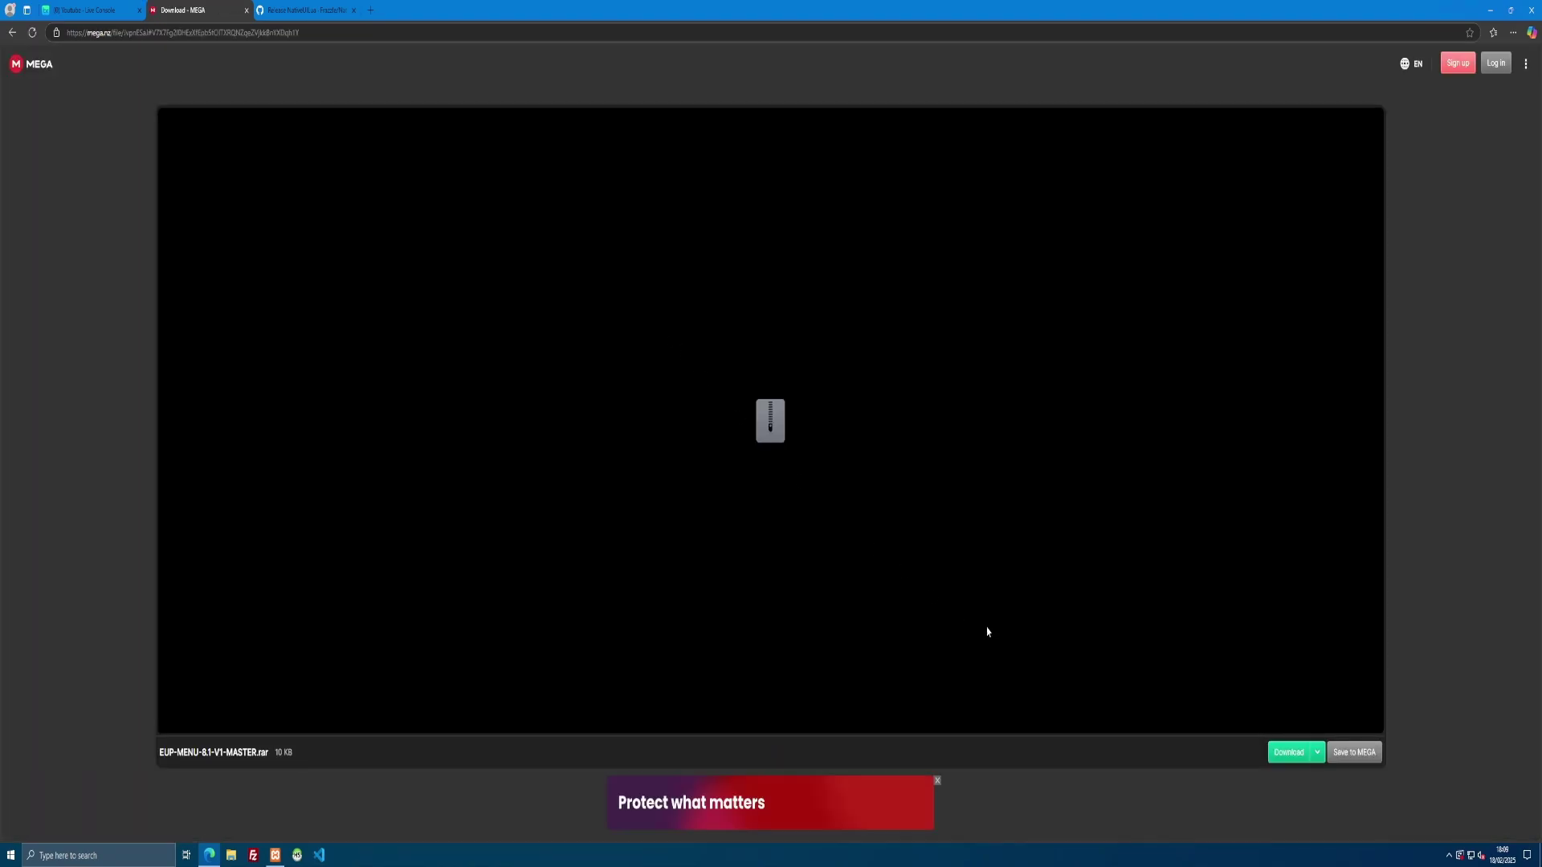
left_click(1288, 753)
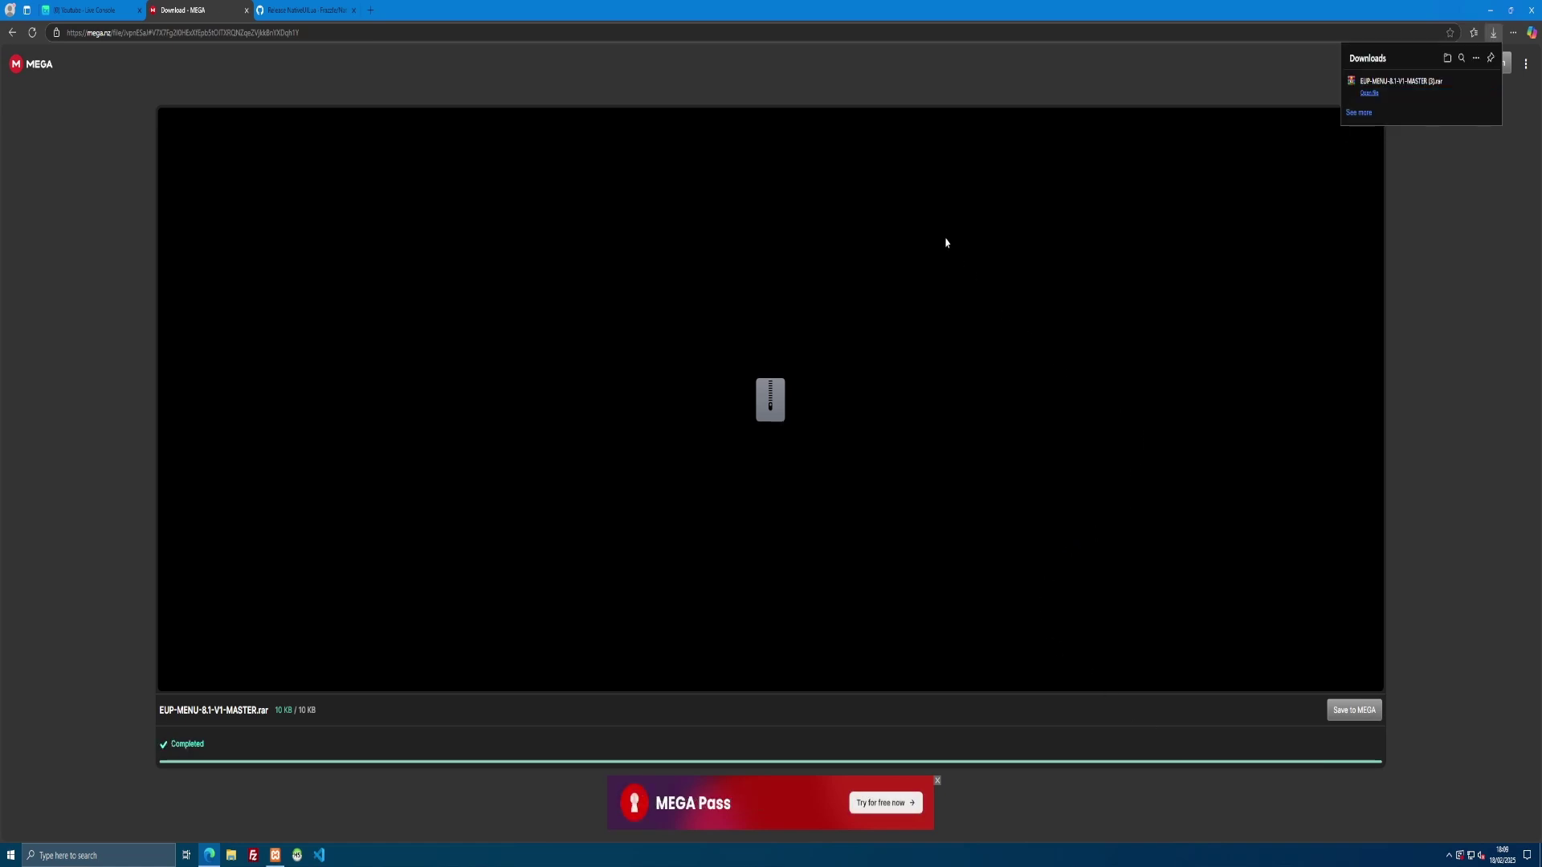
Return to the forum post and download EUP 3.6(8.1)SUP.rar from the EUP 8.1 SERVER SIDED MEGA link
left_click(12, 33)
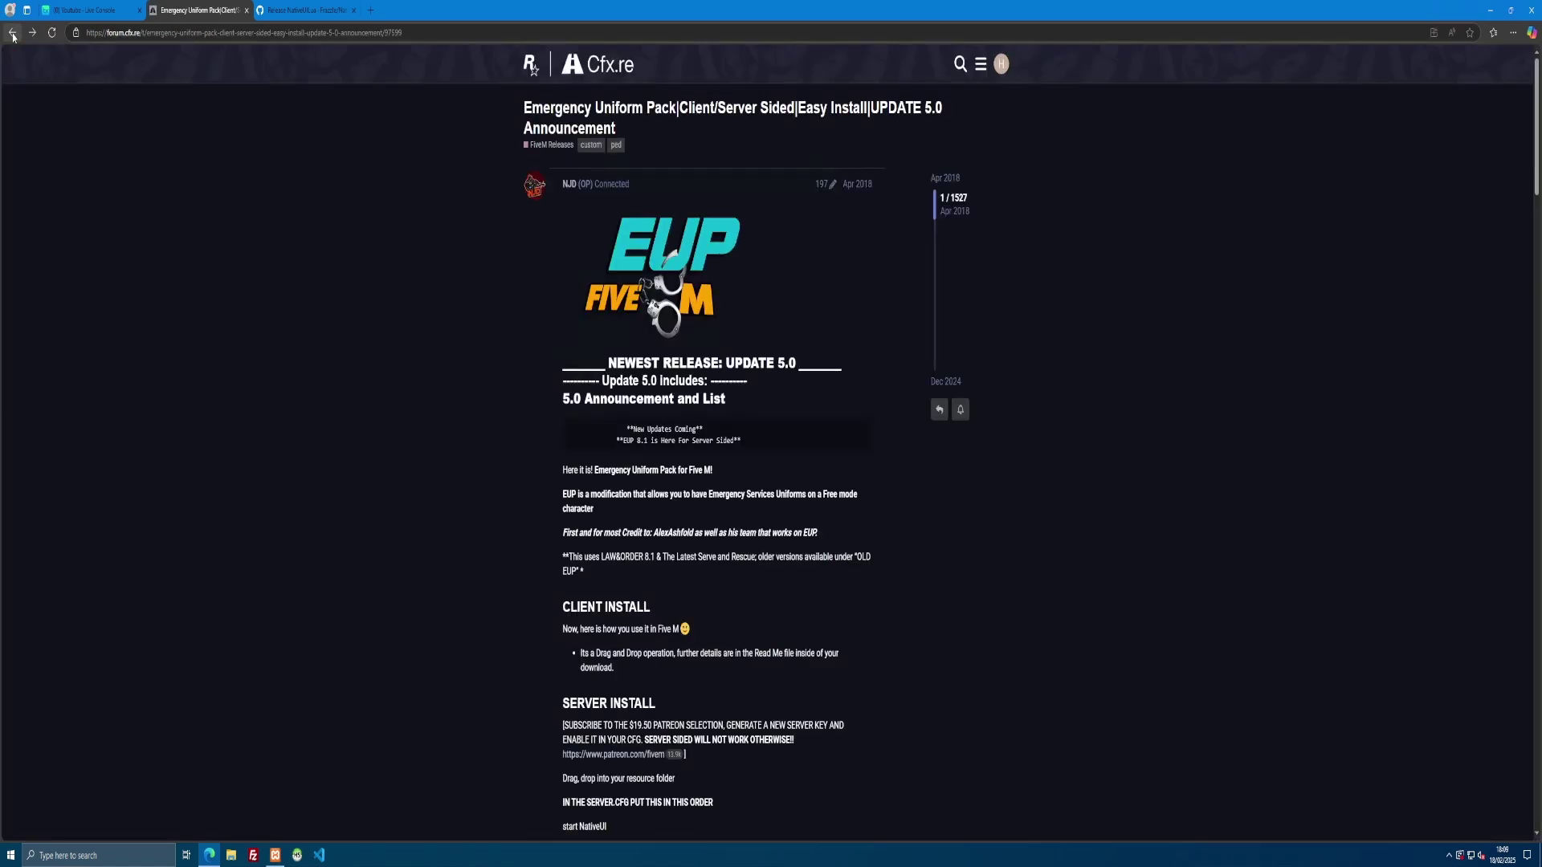
scroll(705, 423, "down", 10)
scroll(705, 423, "down", 2)
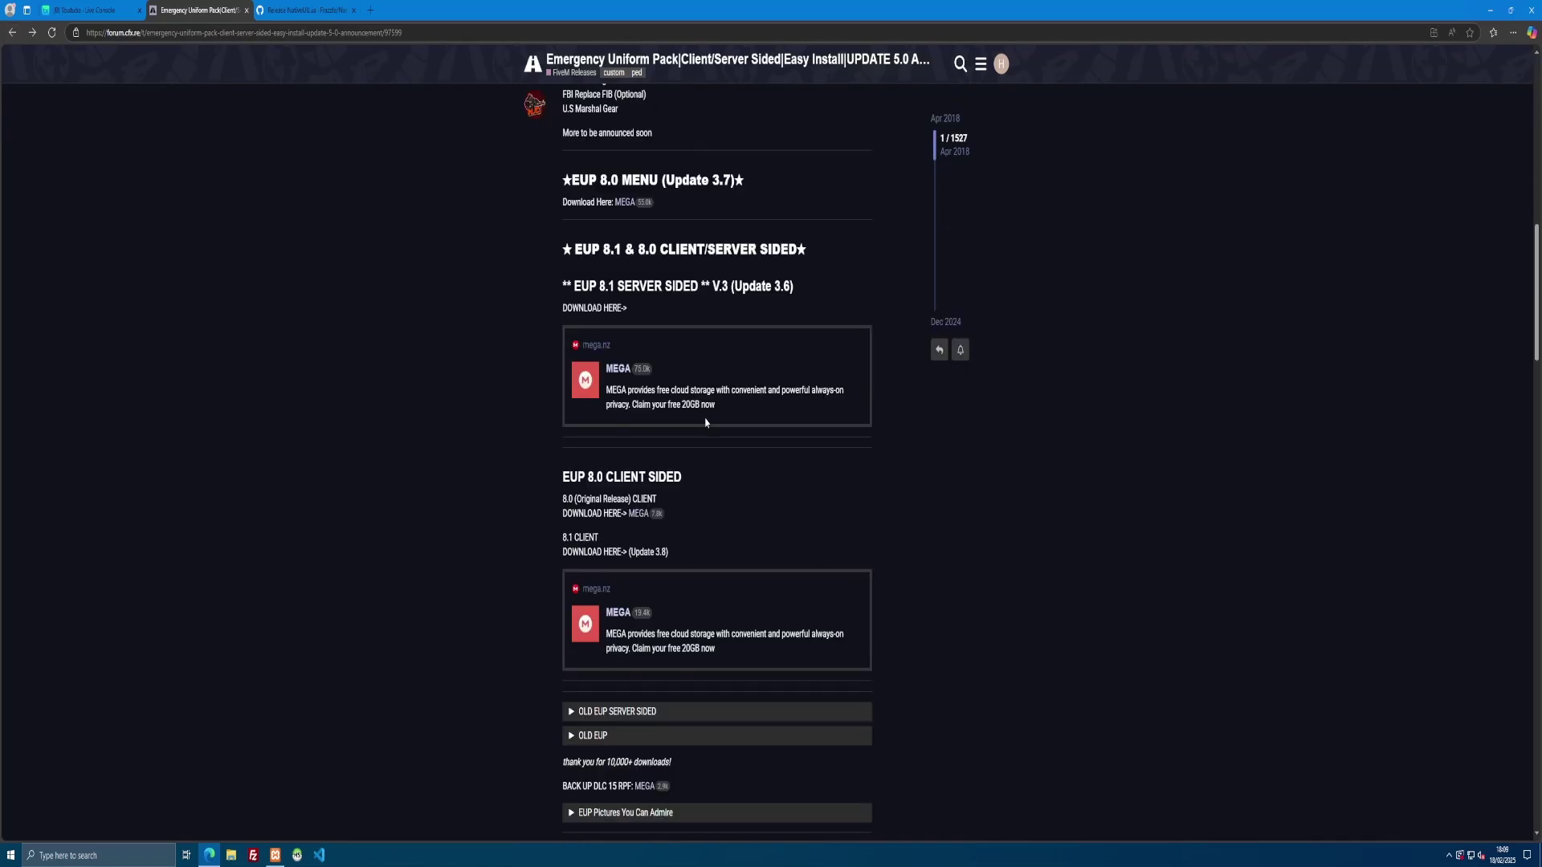
left_click(598, 354)
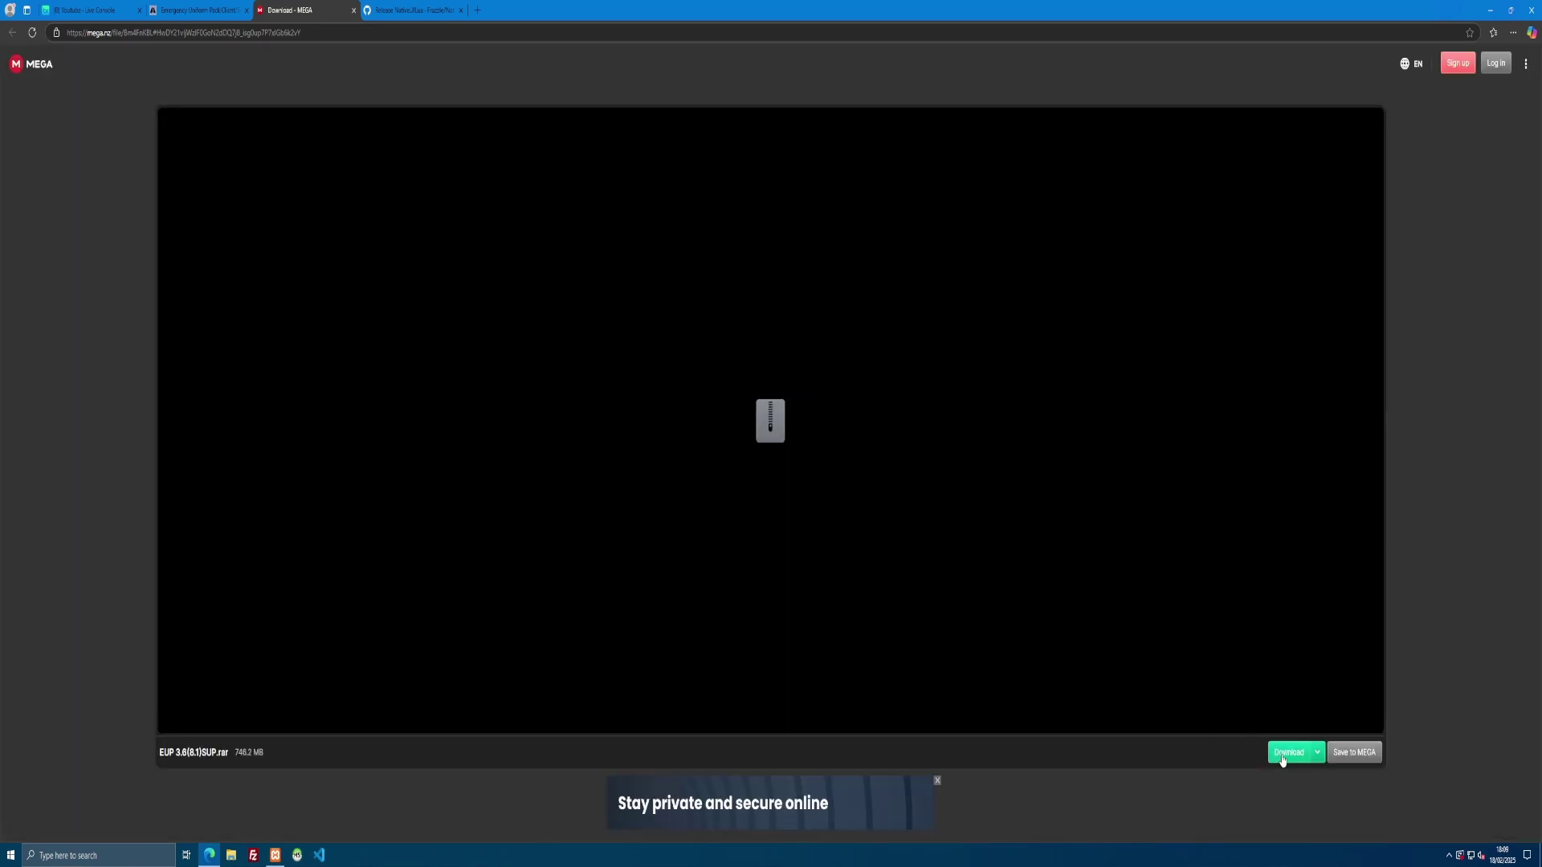
left_click(1282, 755)
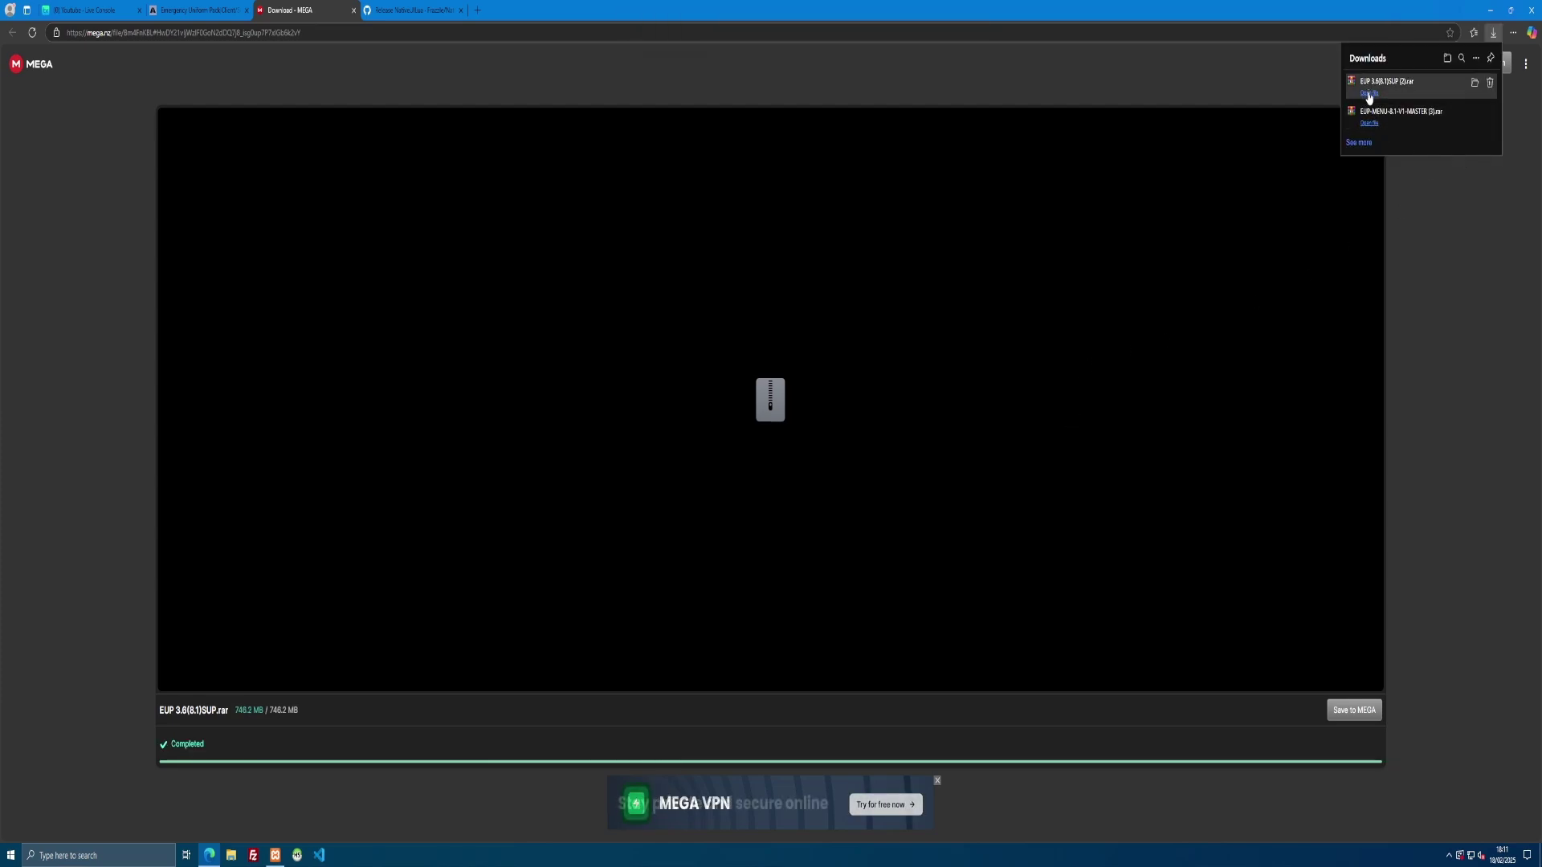
Open both downloaded EUP archives in WinRAR, dismiss the licence notices, and arrange the archive windows side by side on the desktop
left_click(1368, 125)
left_click(1365, 94)
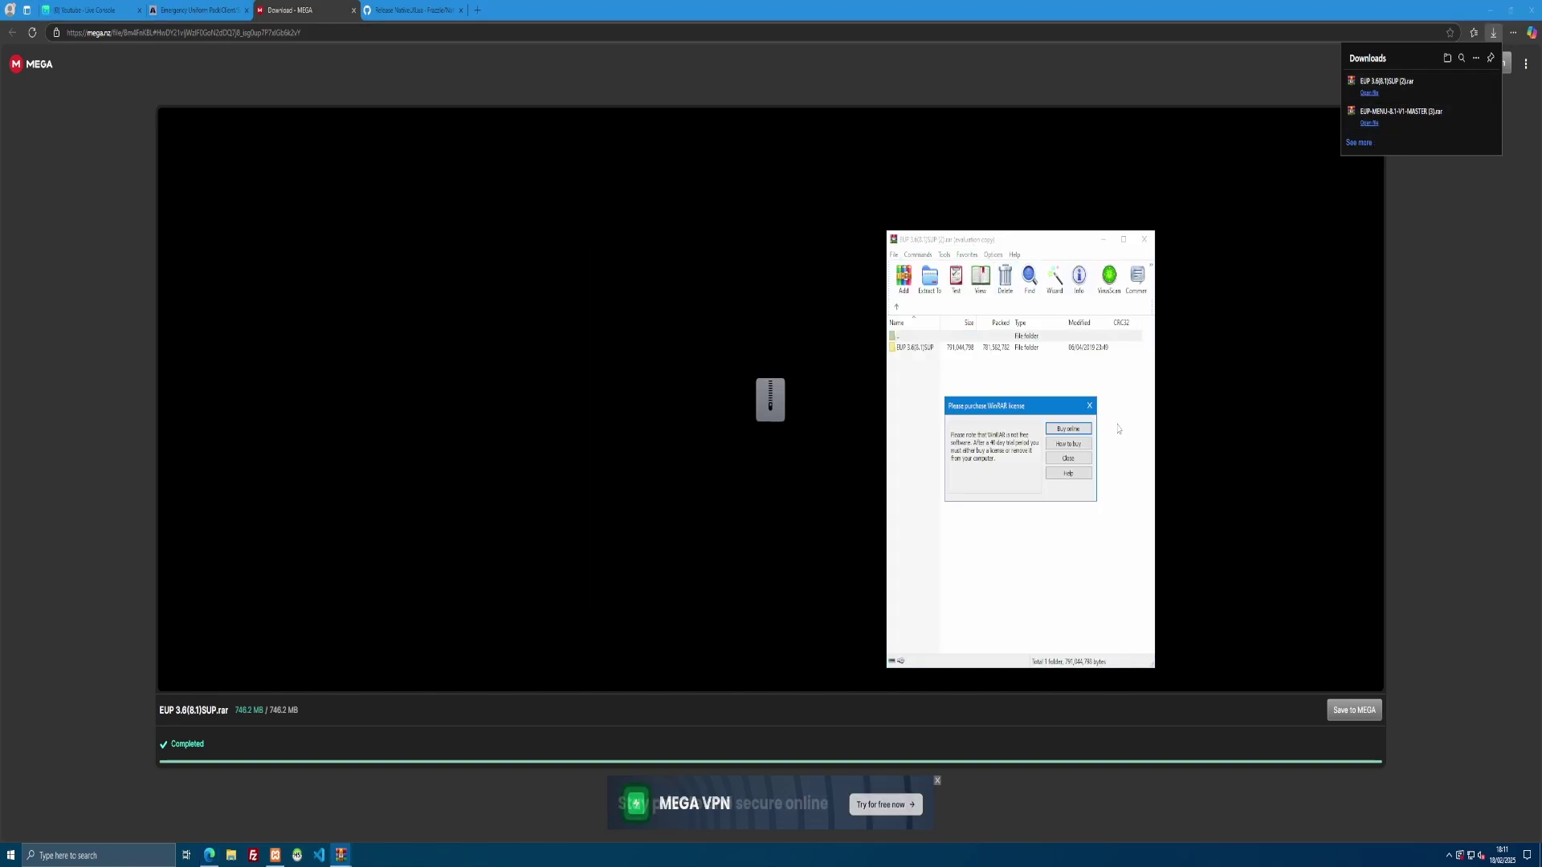
left_click(1086, 407)
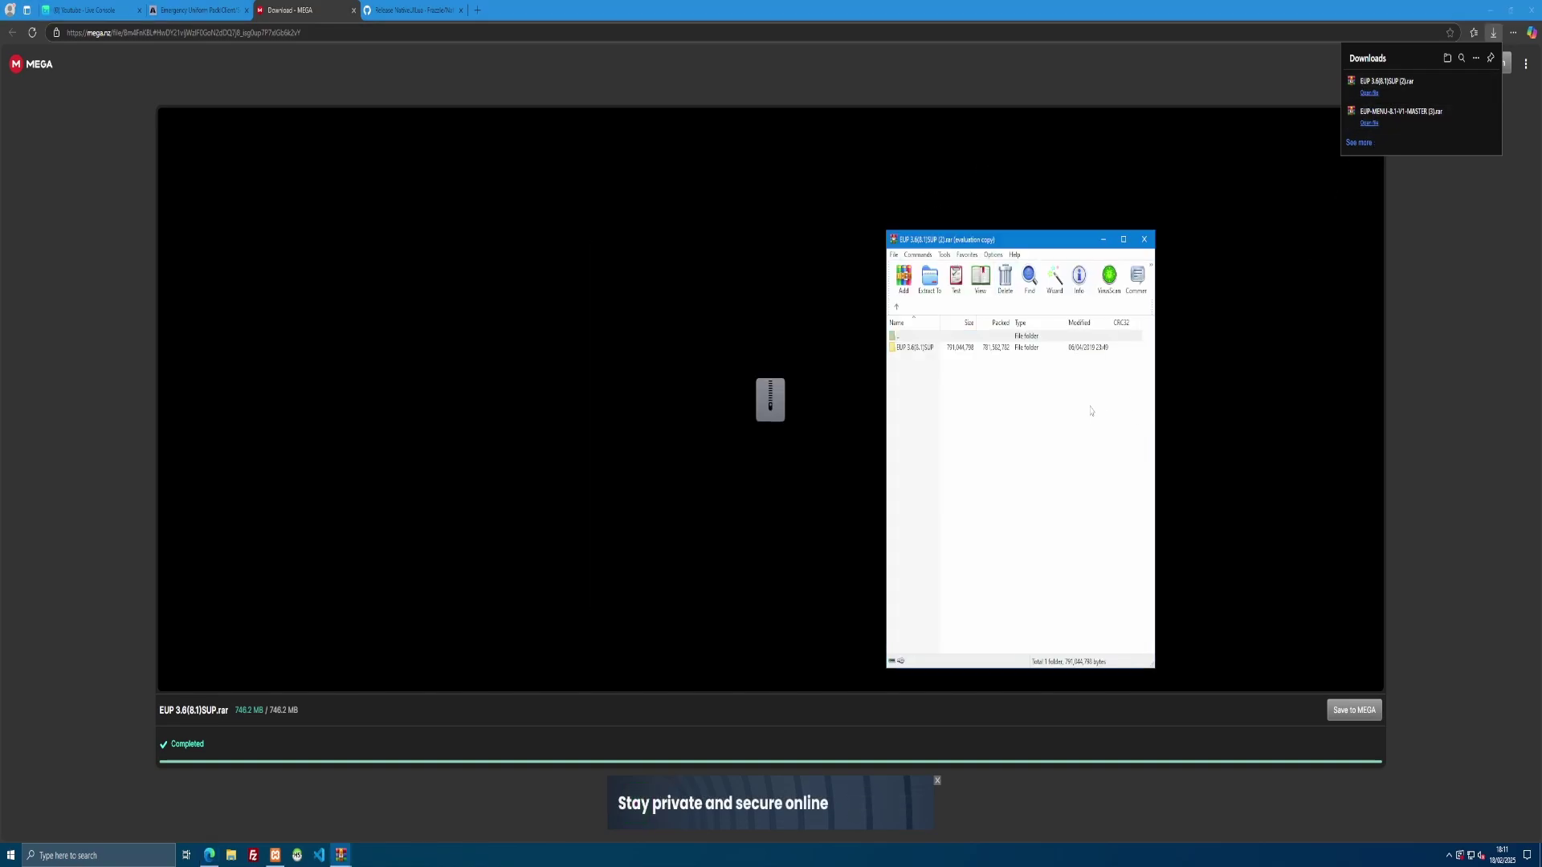
left_click(1485, 18)
left_click(850, 322)
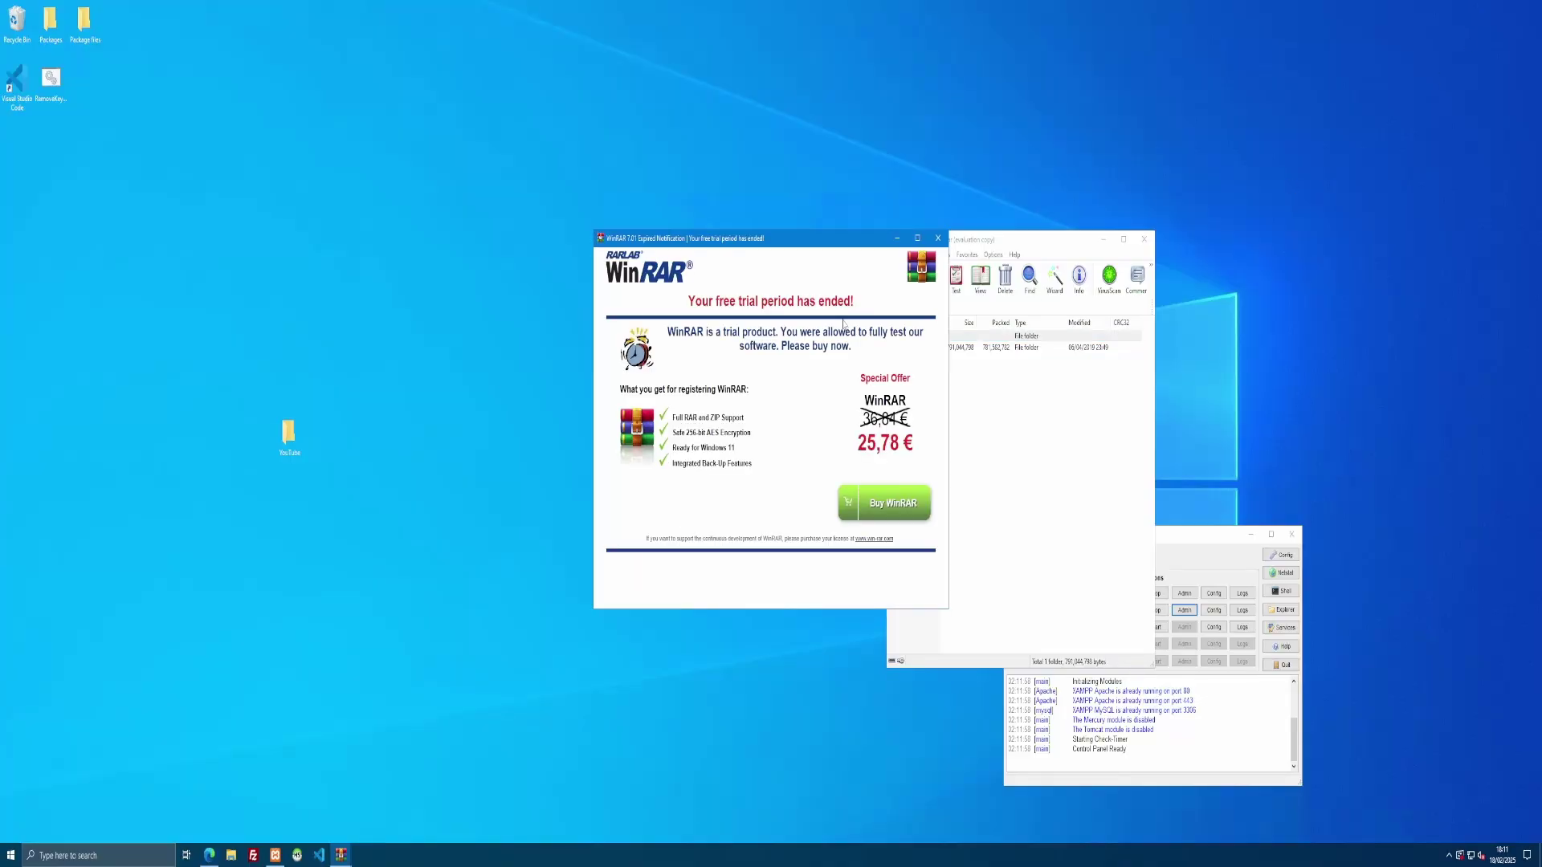
key("Escape")
left_click_drag(948, 239, 631, 126)
left_click_drag(931, 240, 923, 122)
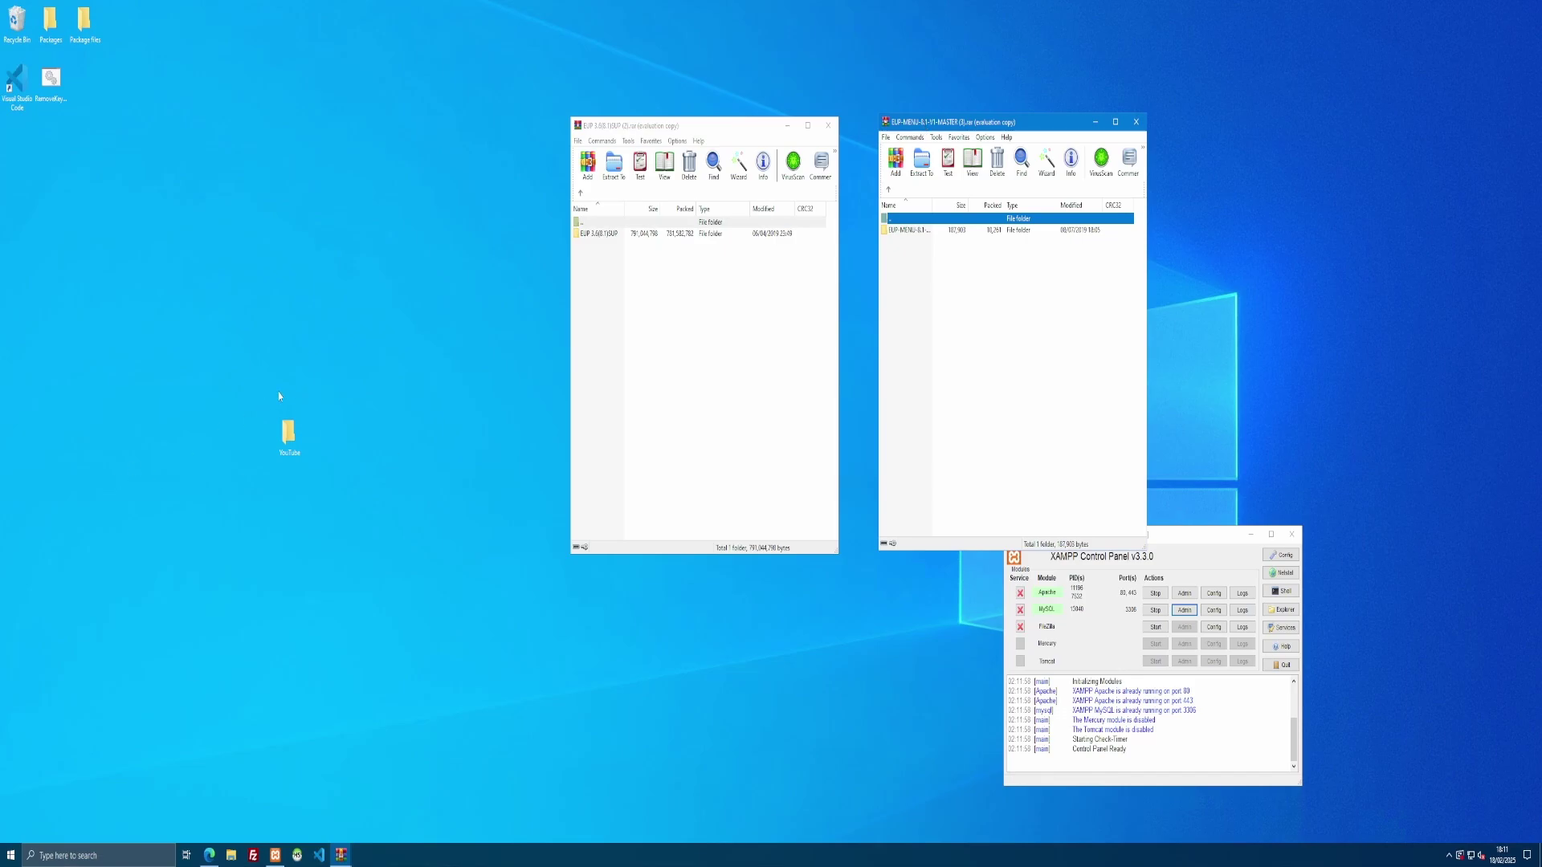
Open the server's resources folder, found in the CFXDefaultFiveM base folder under YouTube\txData
double_click(289, 438)
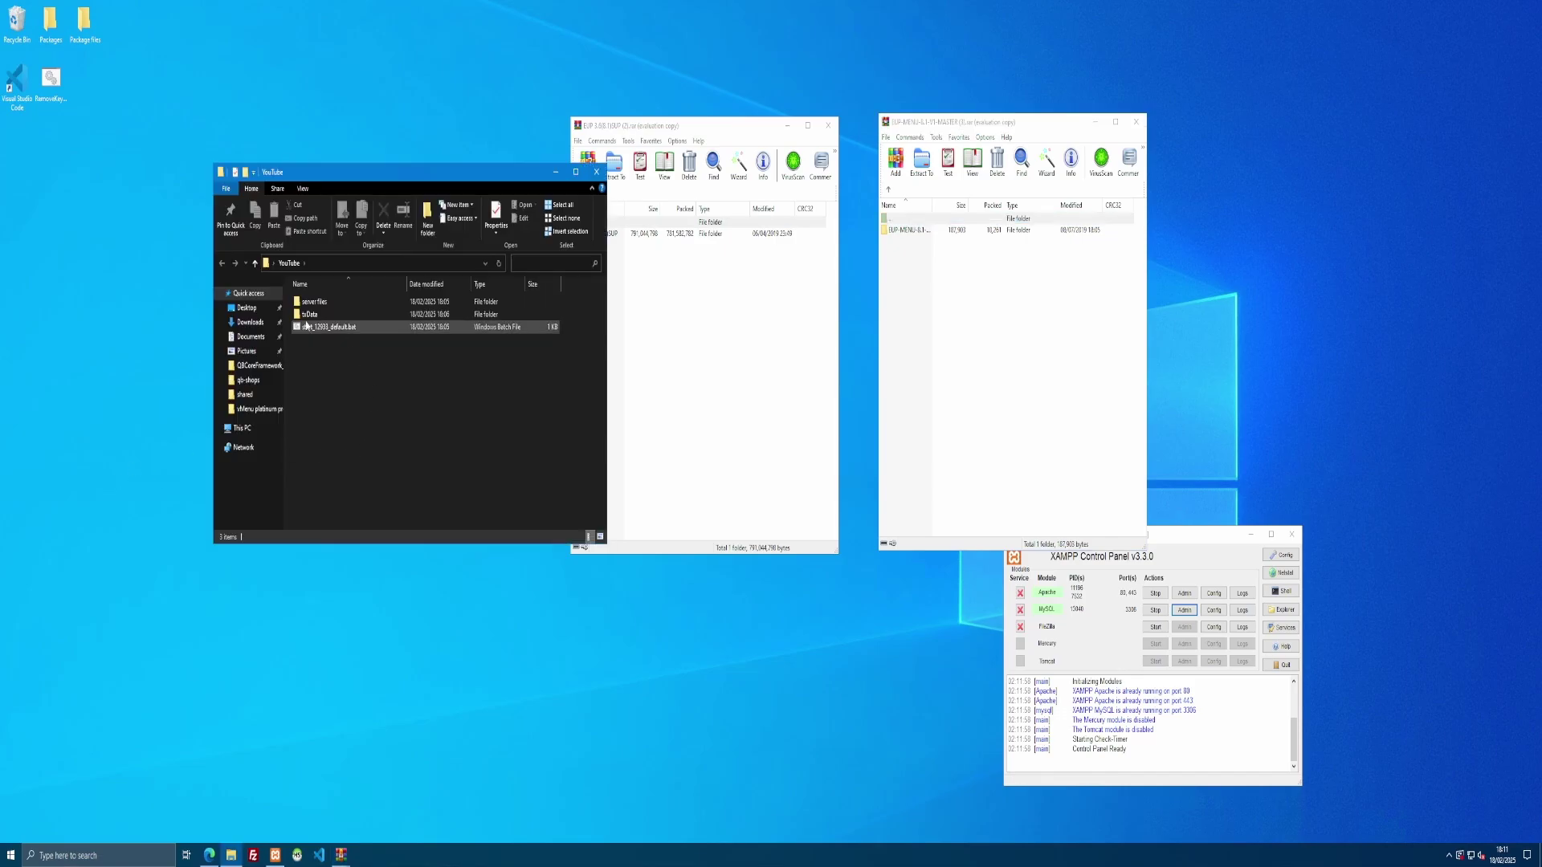
double_click(329, 314)
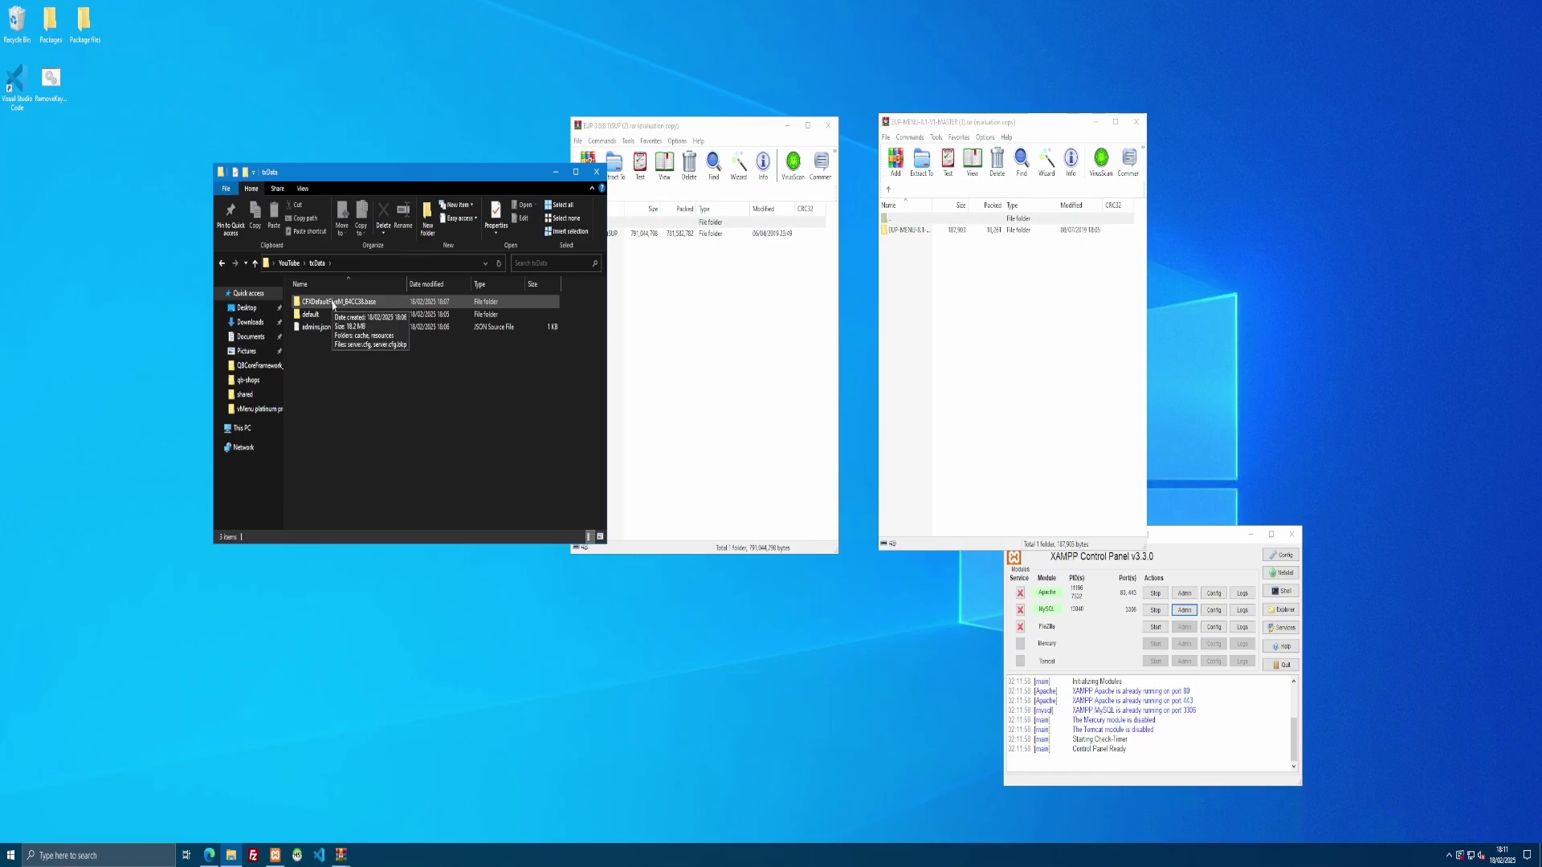
double_click(332, 303)
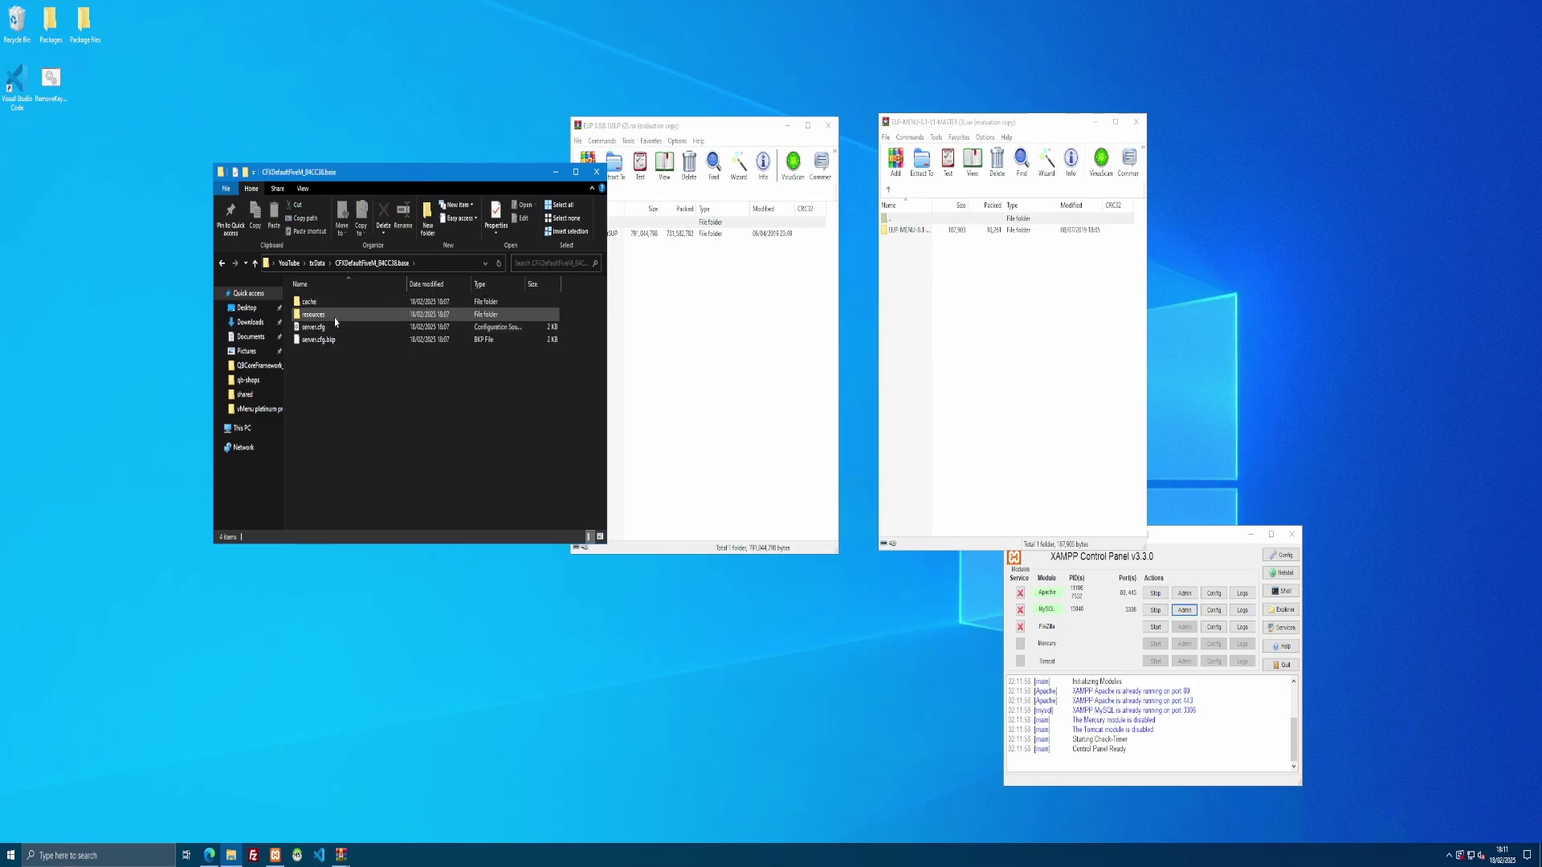
double_click(335, 316)
Create a folder named [Clothing] in the resources folder and open it
right_click(332, 418)
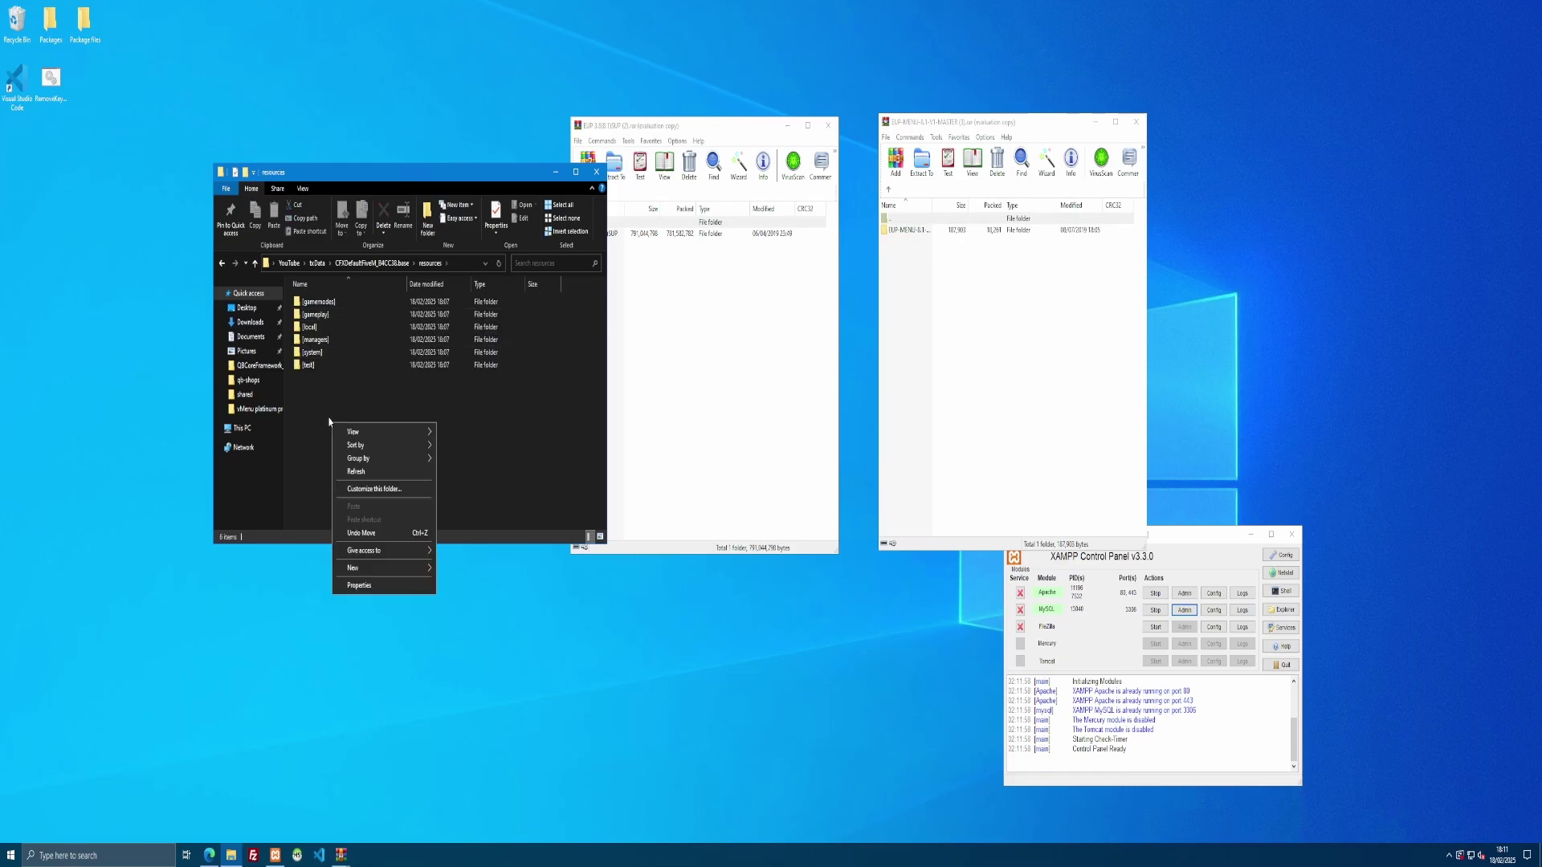
mouse_move(366, 577)
left_click(457, 573)
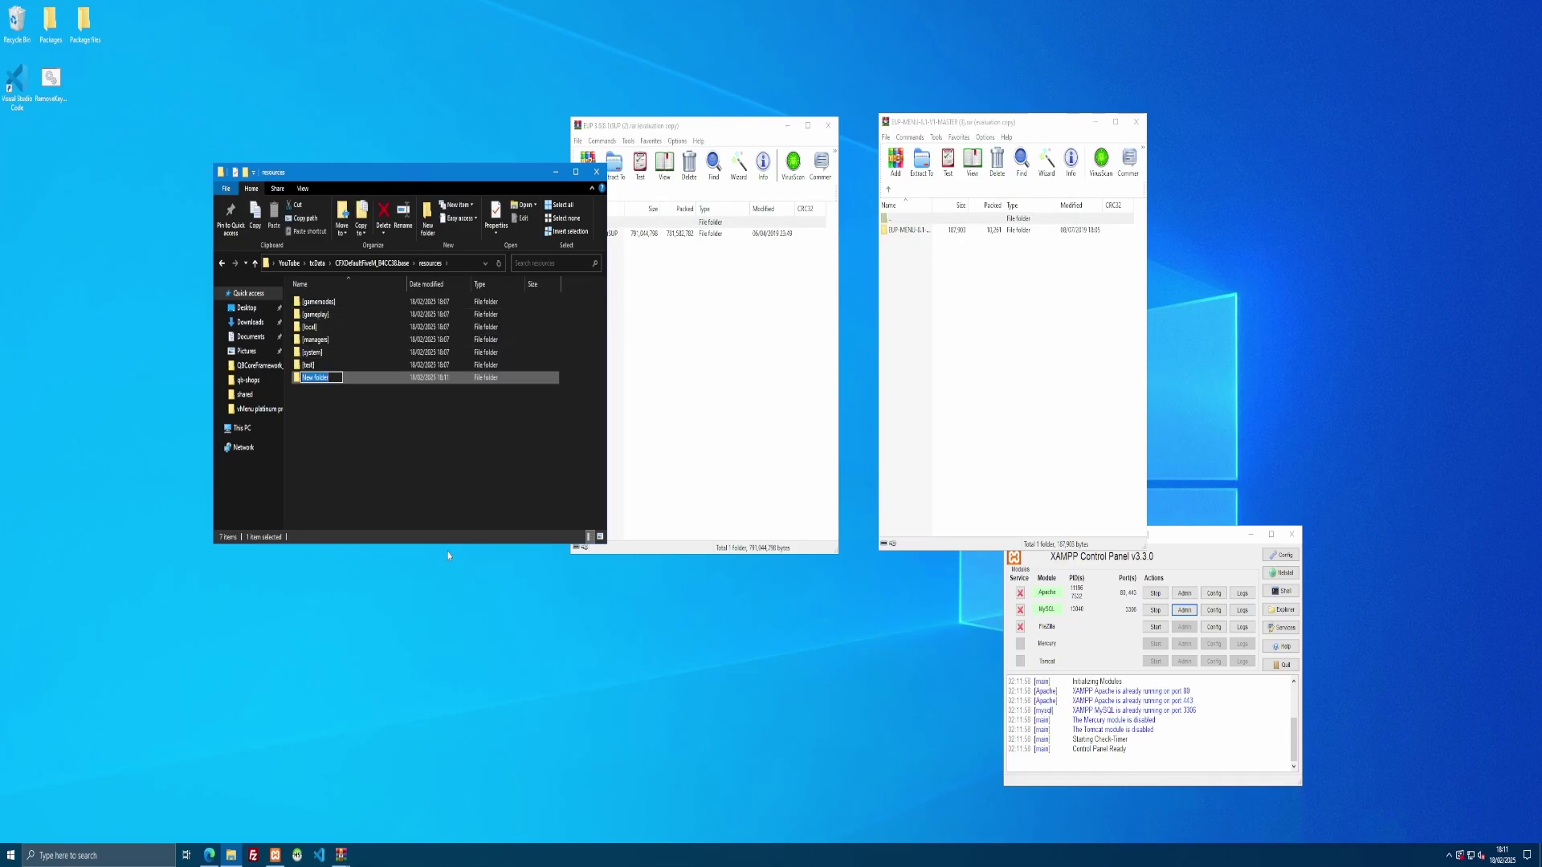
type("[Clothing")
key("Return")
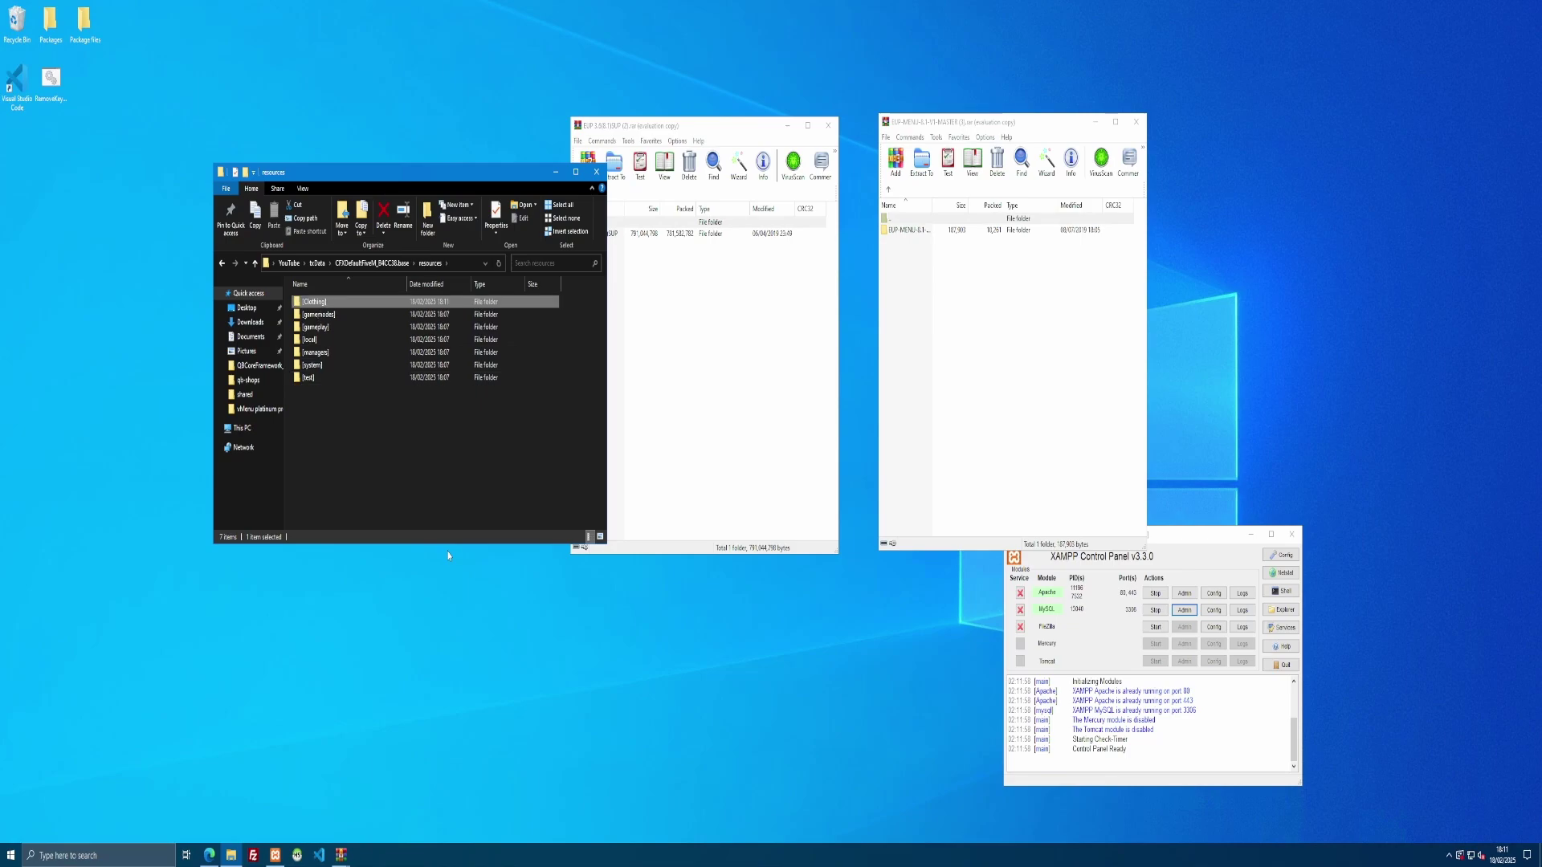
double_click(330, 307)
Extract the eup-stream folder from the EUP 3.6(8.1)SUP archive into [Clothing] and close that archive
left_click(689, 317)
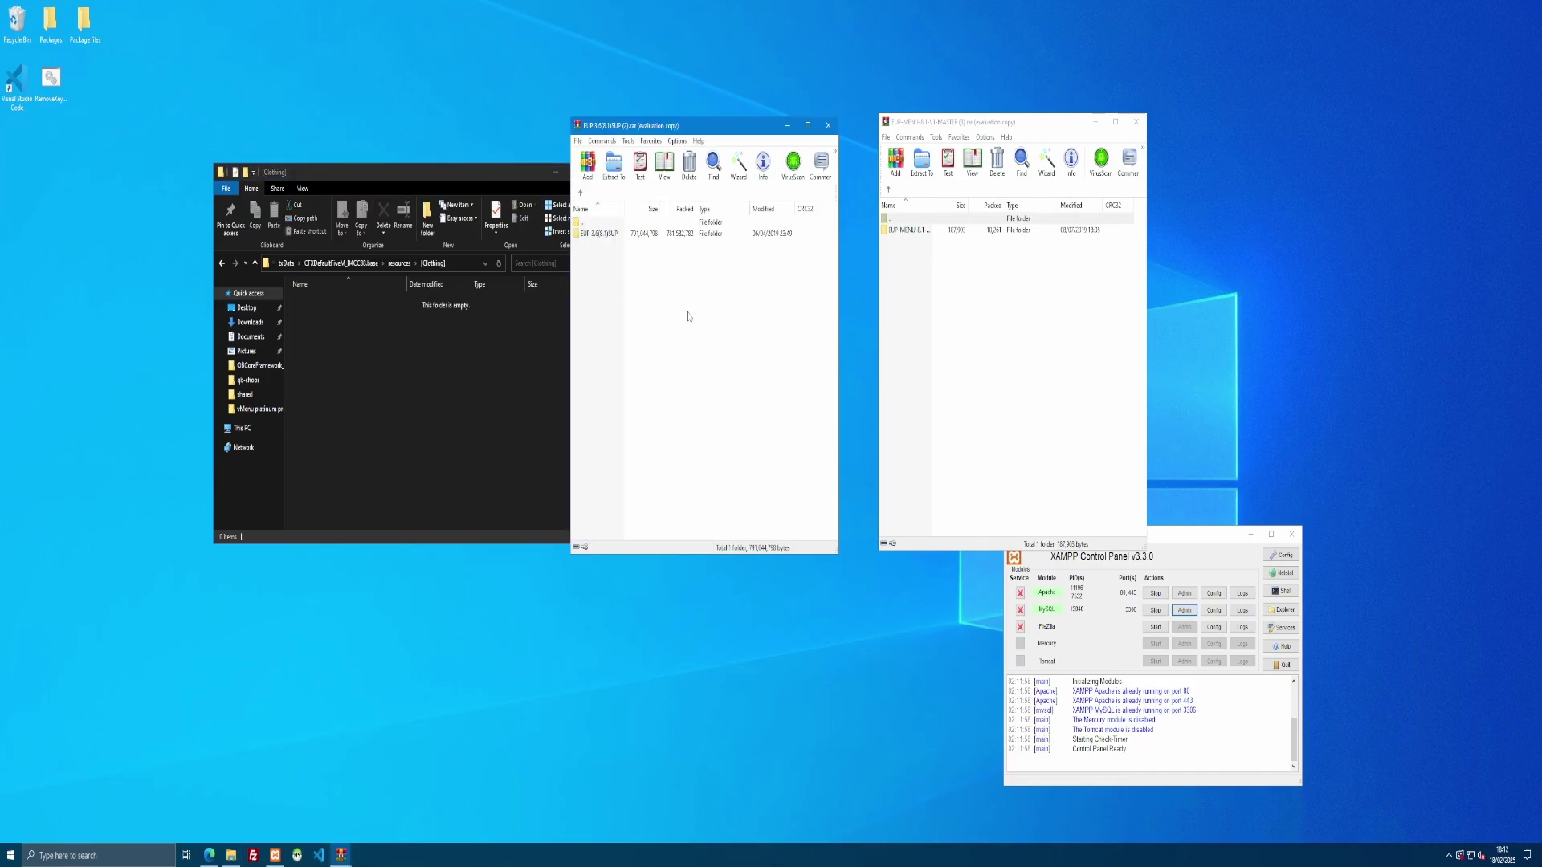
left_click(615, 234)
double_click(619, 236)
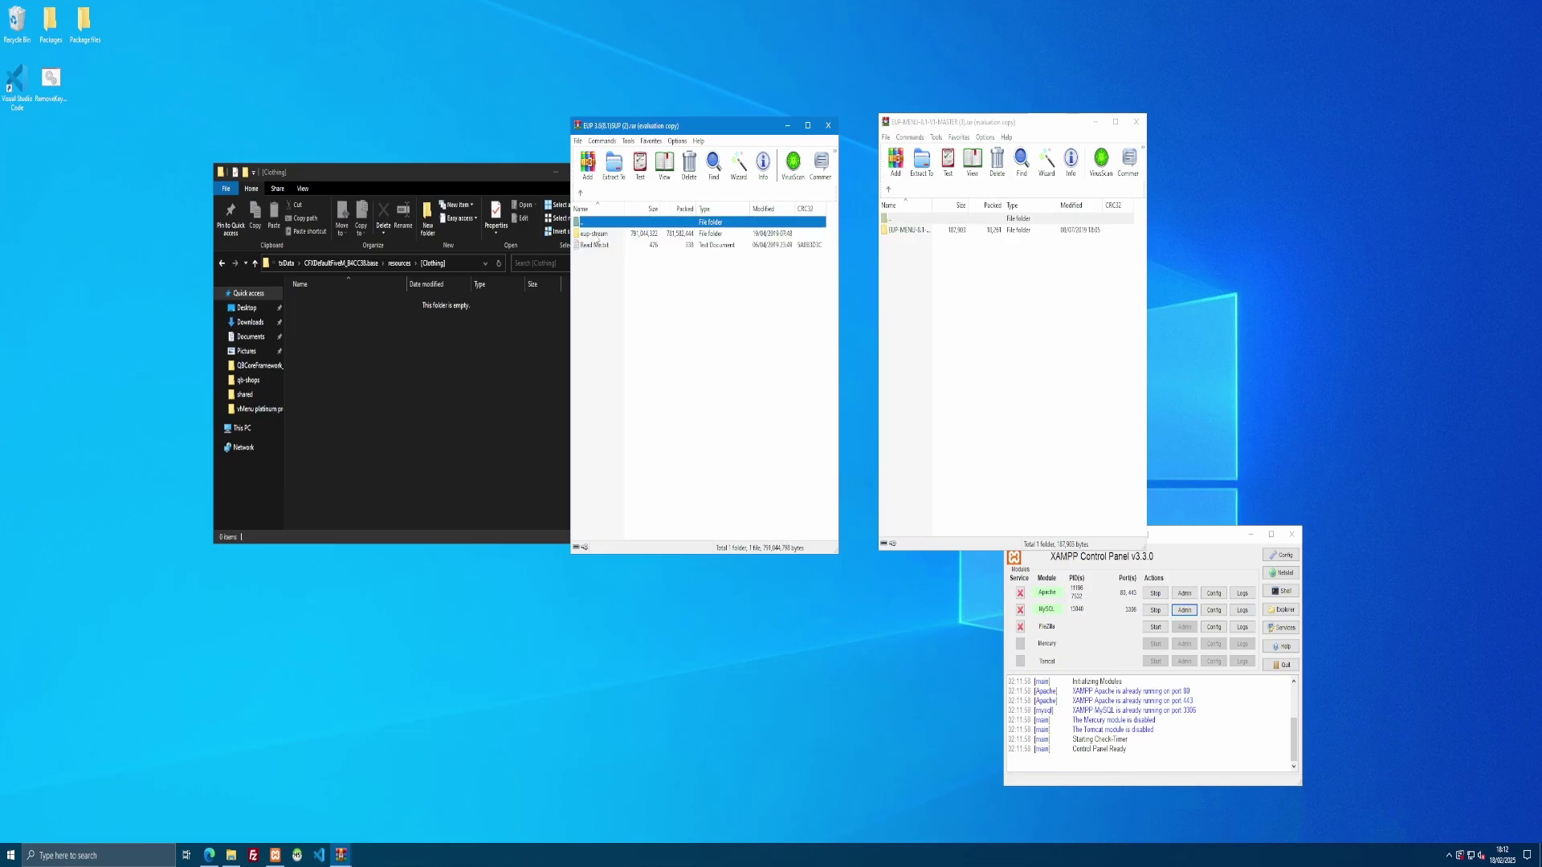
left_click_drag(595, 234, 398, 460)
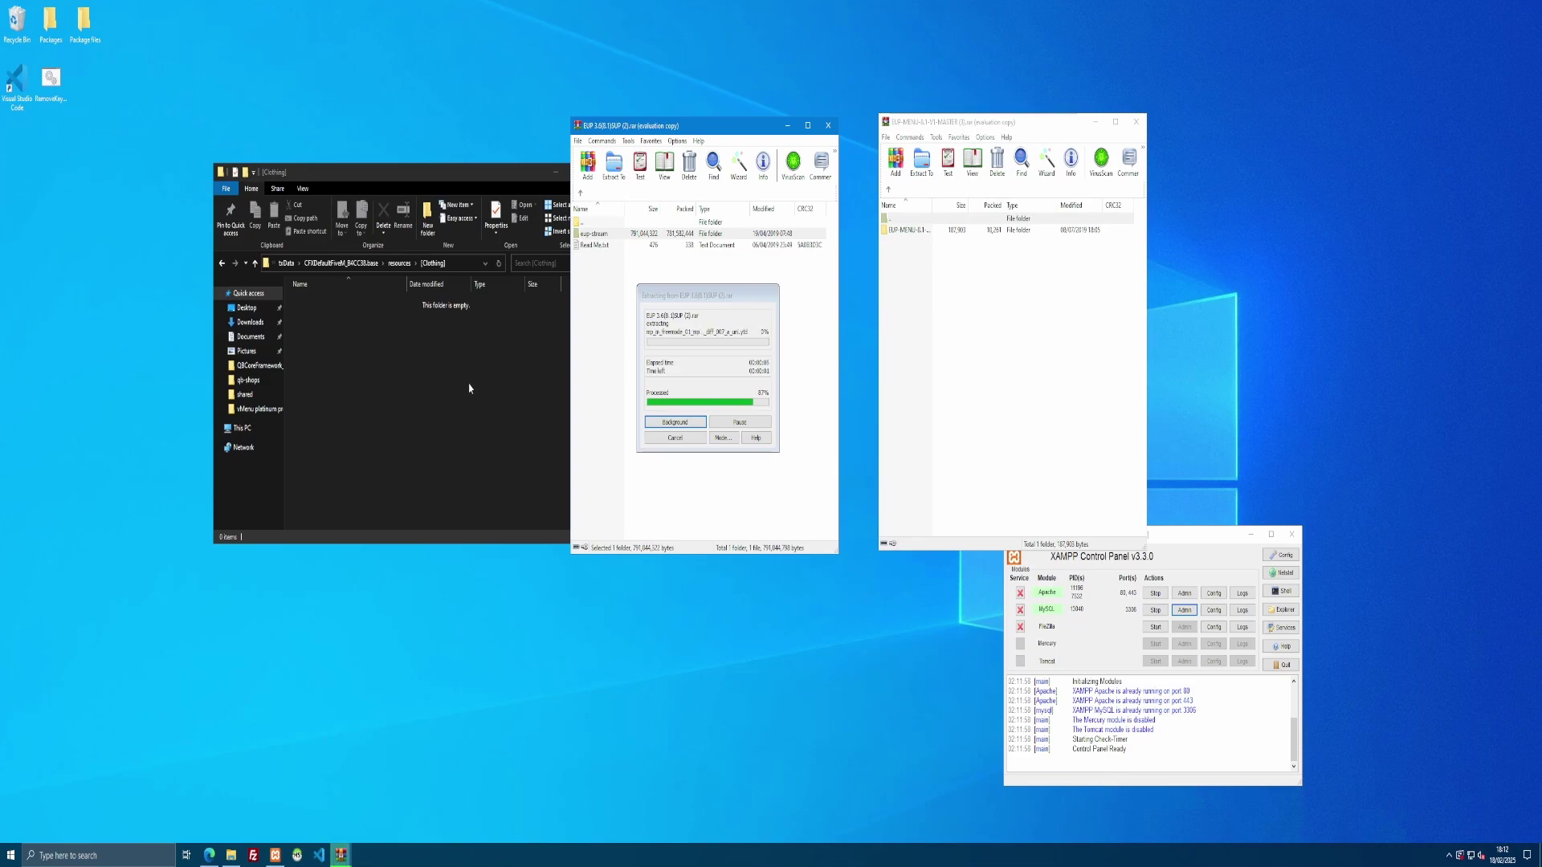
left_click(779, 342)
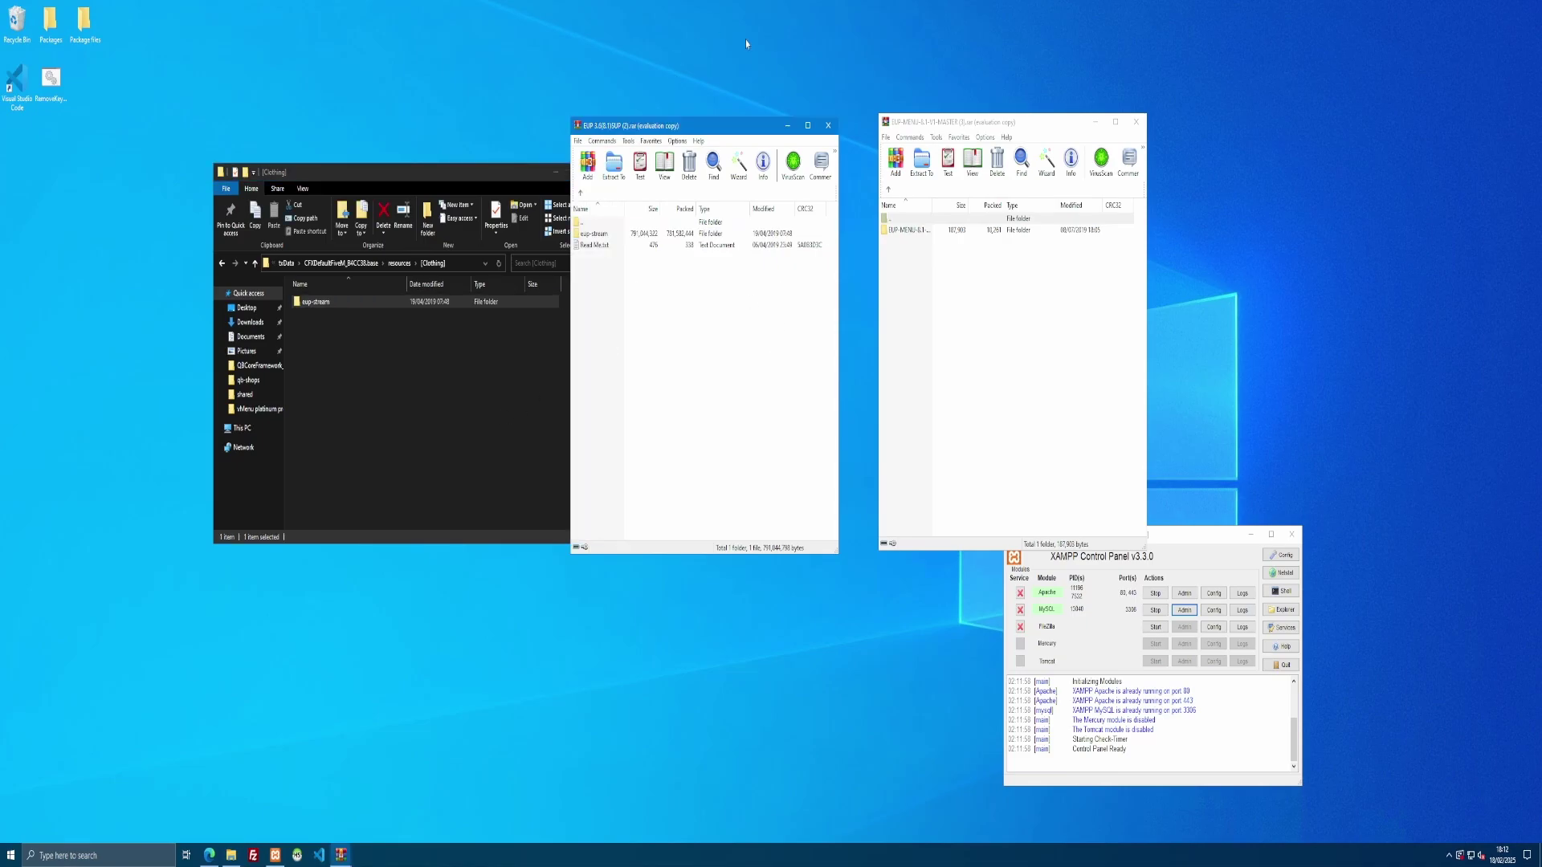
left_click(828, 125)
Extract the eup-ui folder from the EUP-MENU archive into [Clothing] and close that archive
left_click_drag(899, 127, 683, 140)
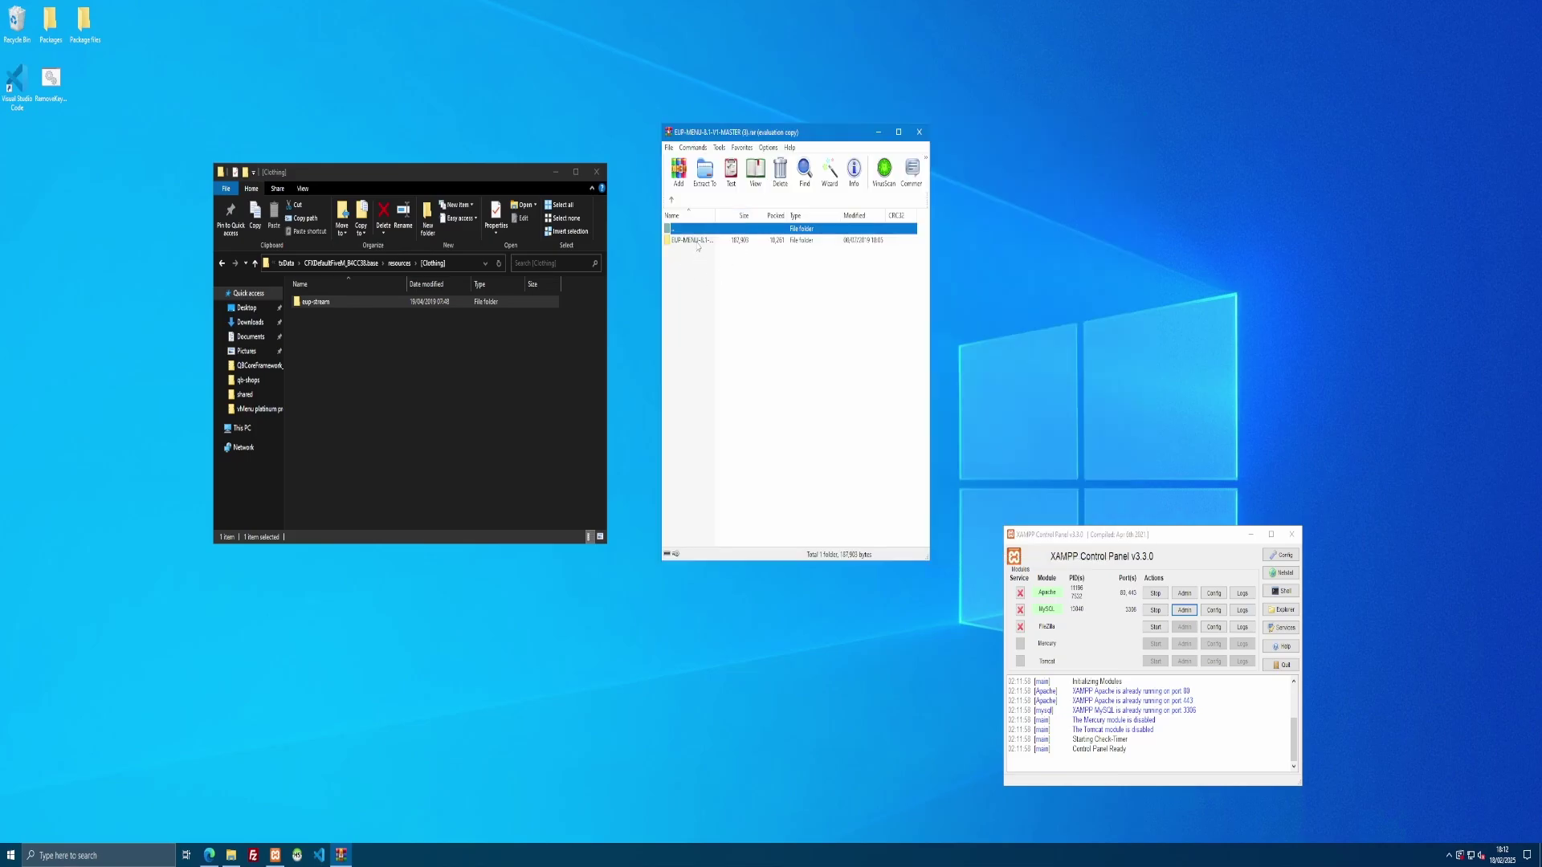
double_click(698, 241)
double_click(680, 242)
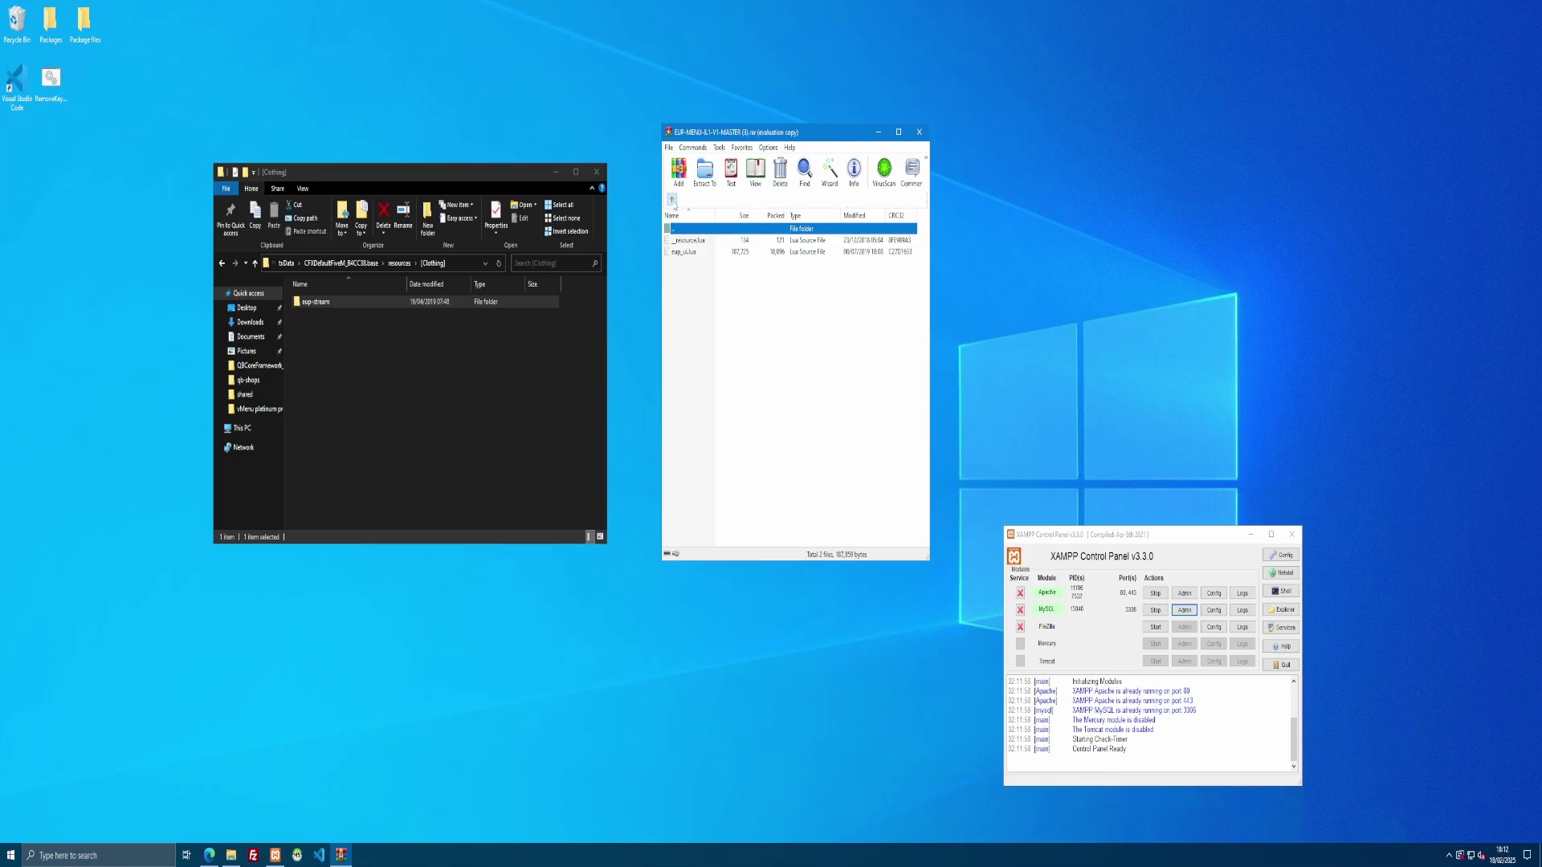
left_click(671, 199)
left_click_drag(679, 241, 441, 384)
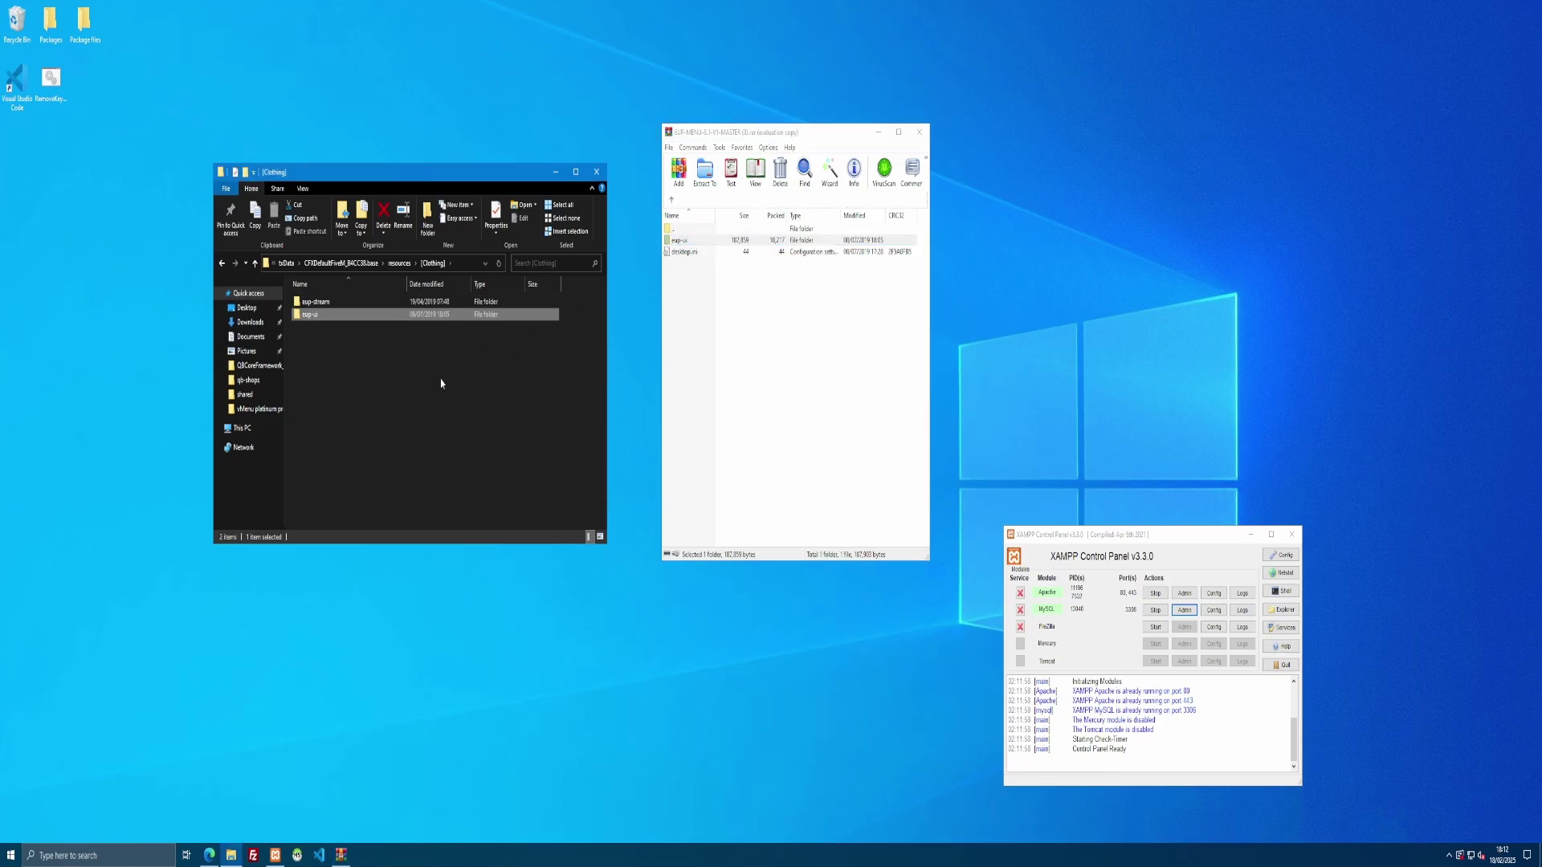
left_click(919, 133)
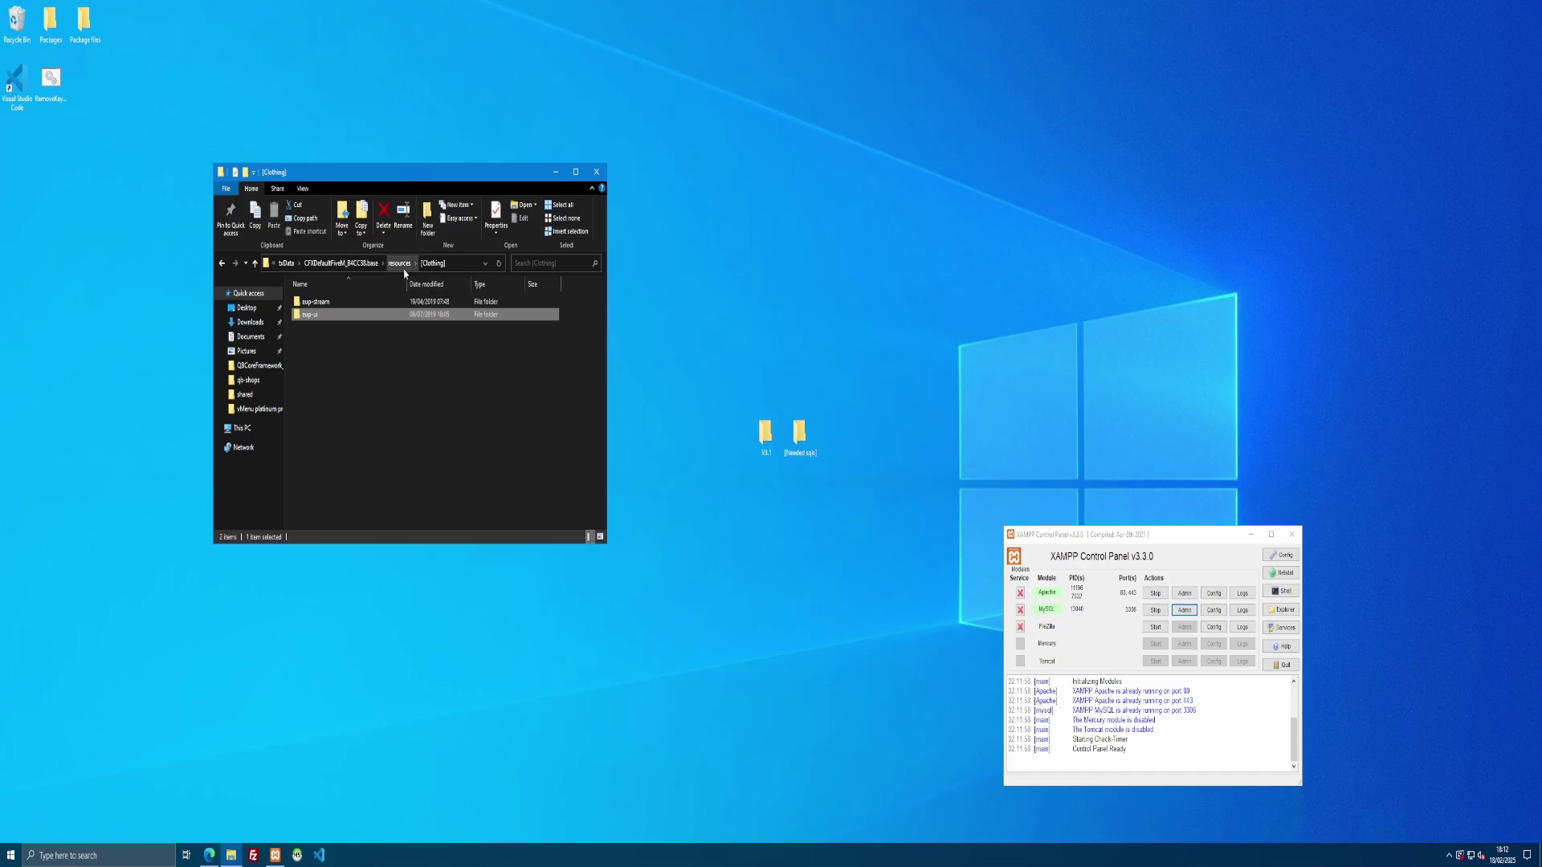
Switch to the browser, download the NativeUILua 2.1.0 source code zip from its GitHub release page, and open the archive
left_click(209, 855)
left_click(421, 6)
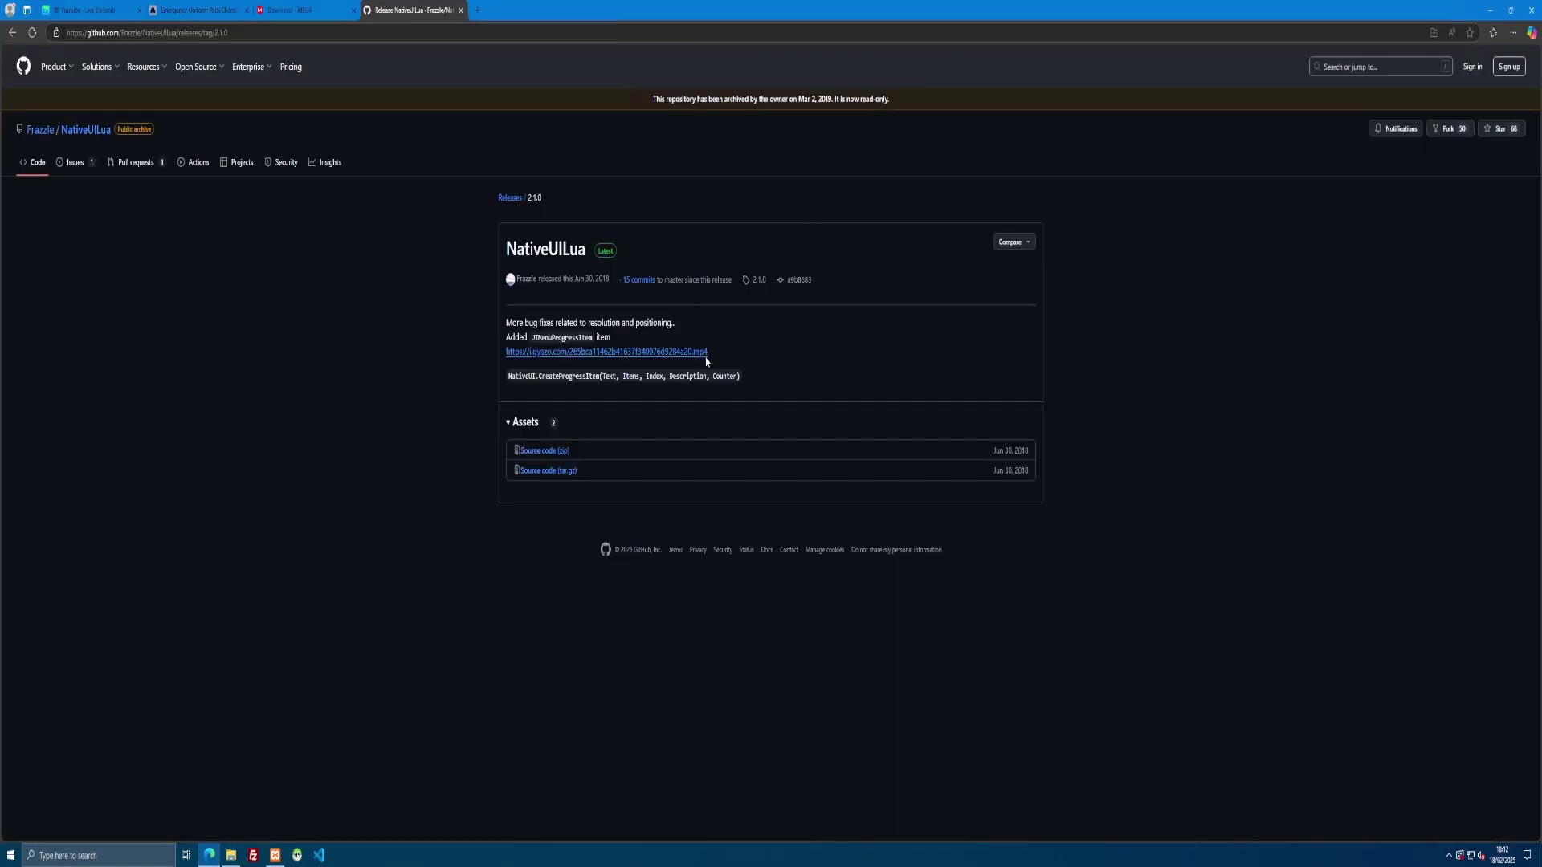
left_click(543, 454)
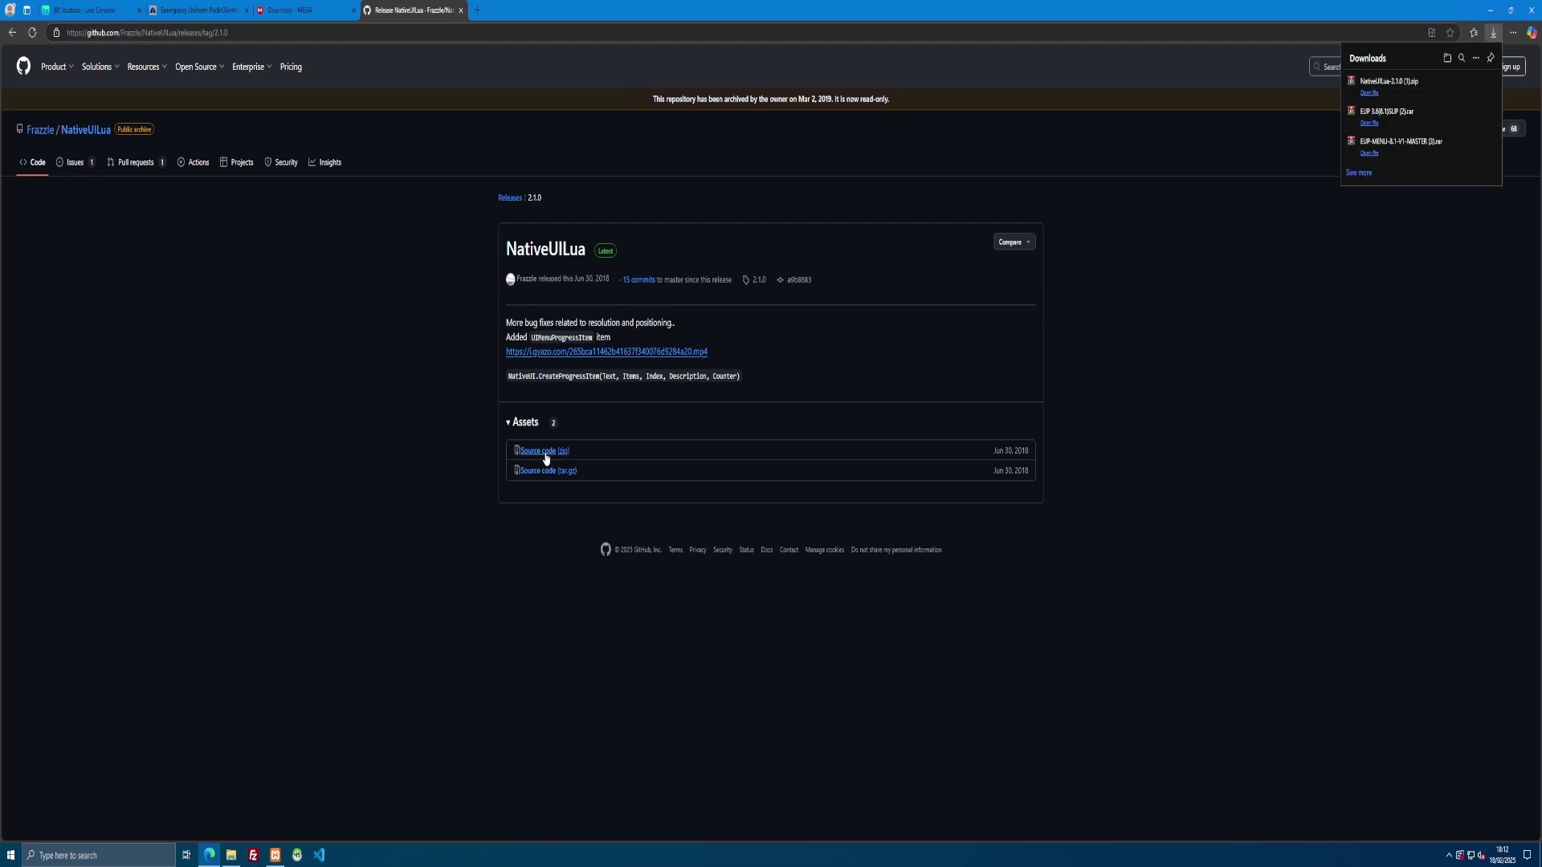
left_click(1369, 92)
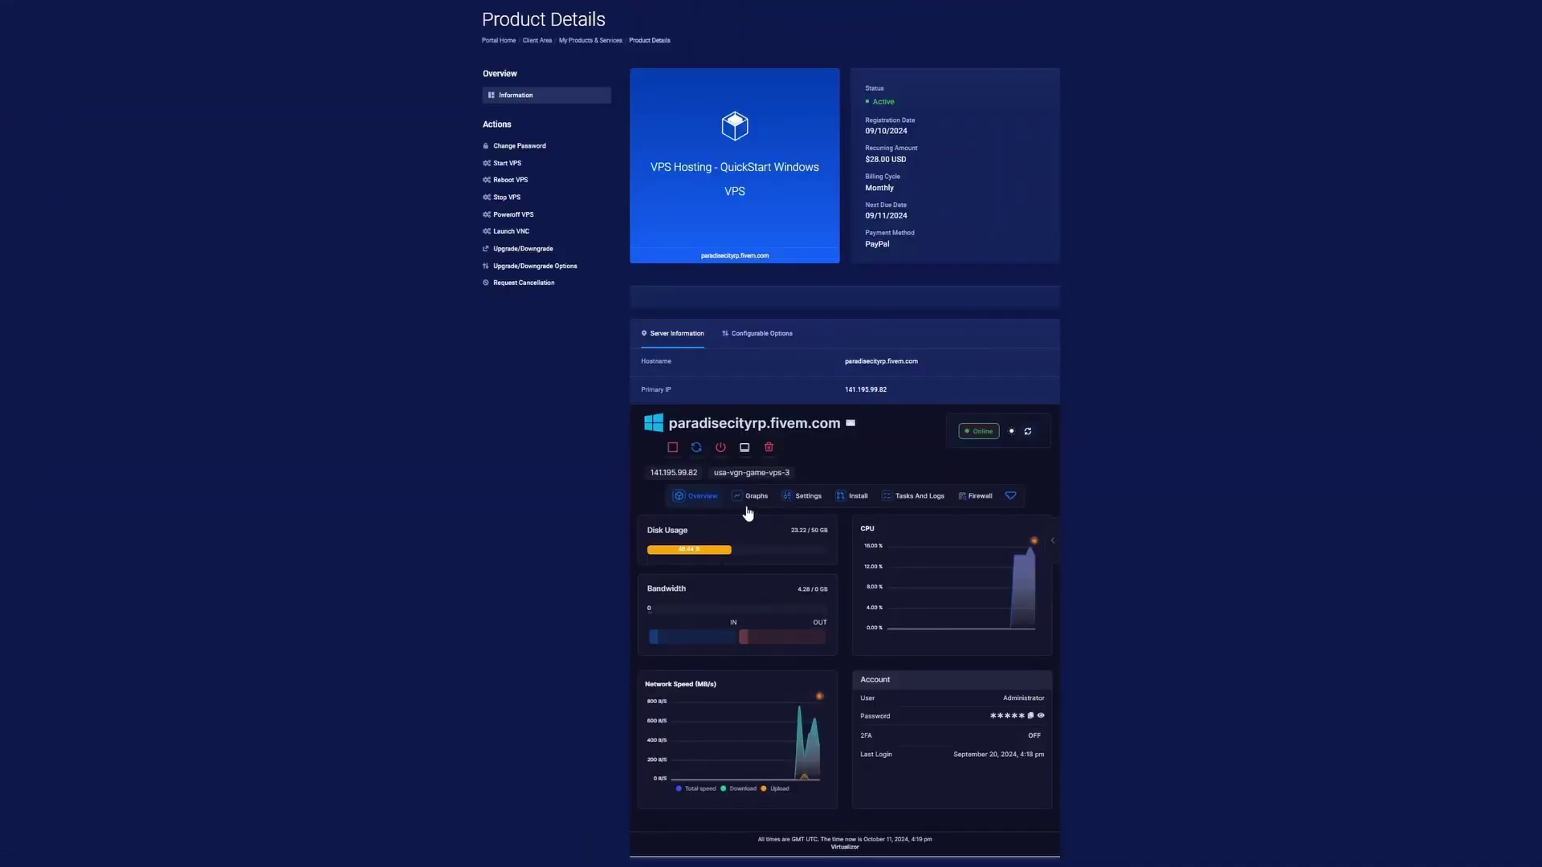
left_click(752, 498)
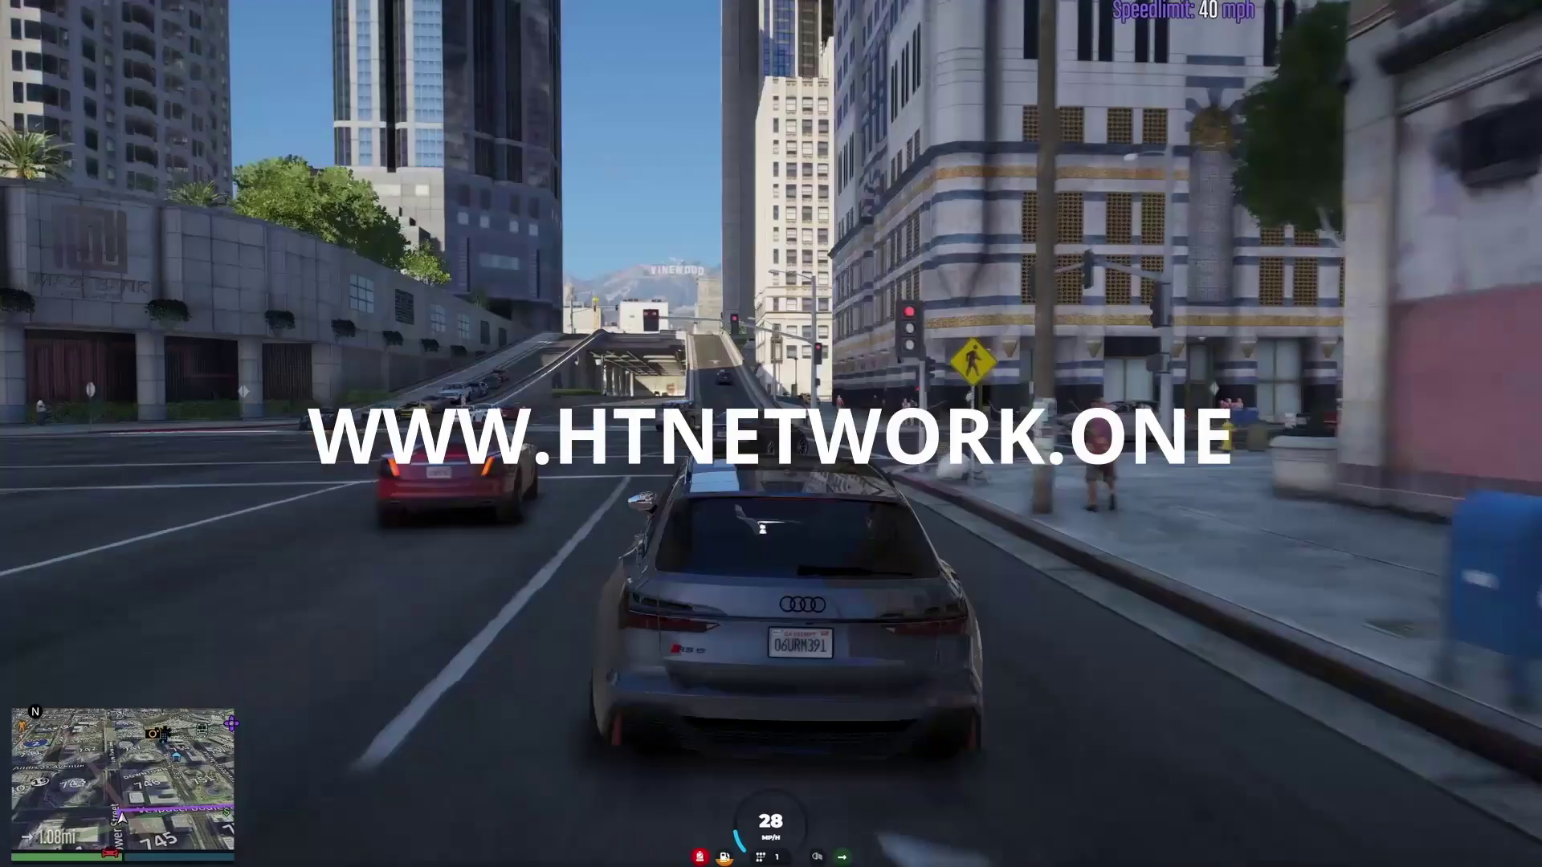
left_click(865, 296)
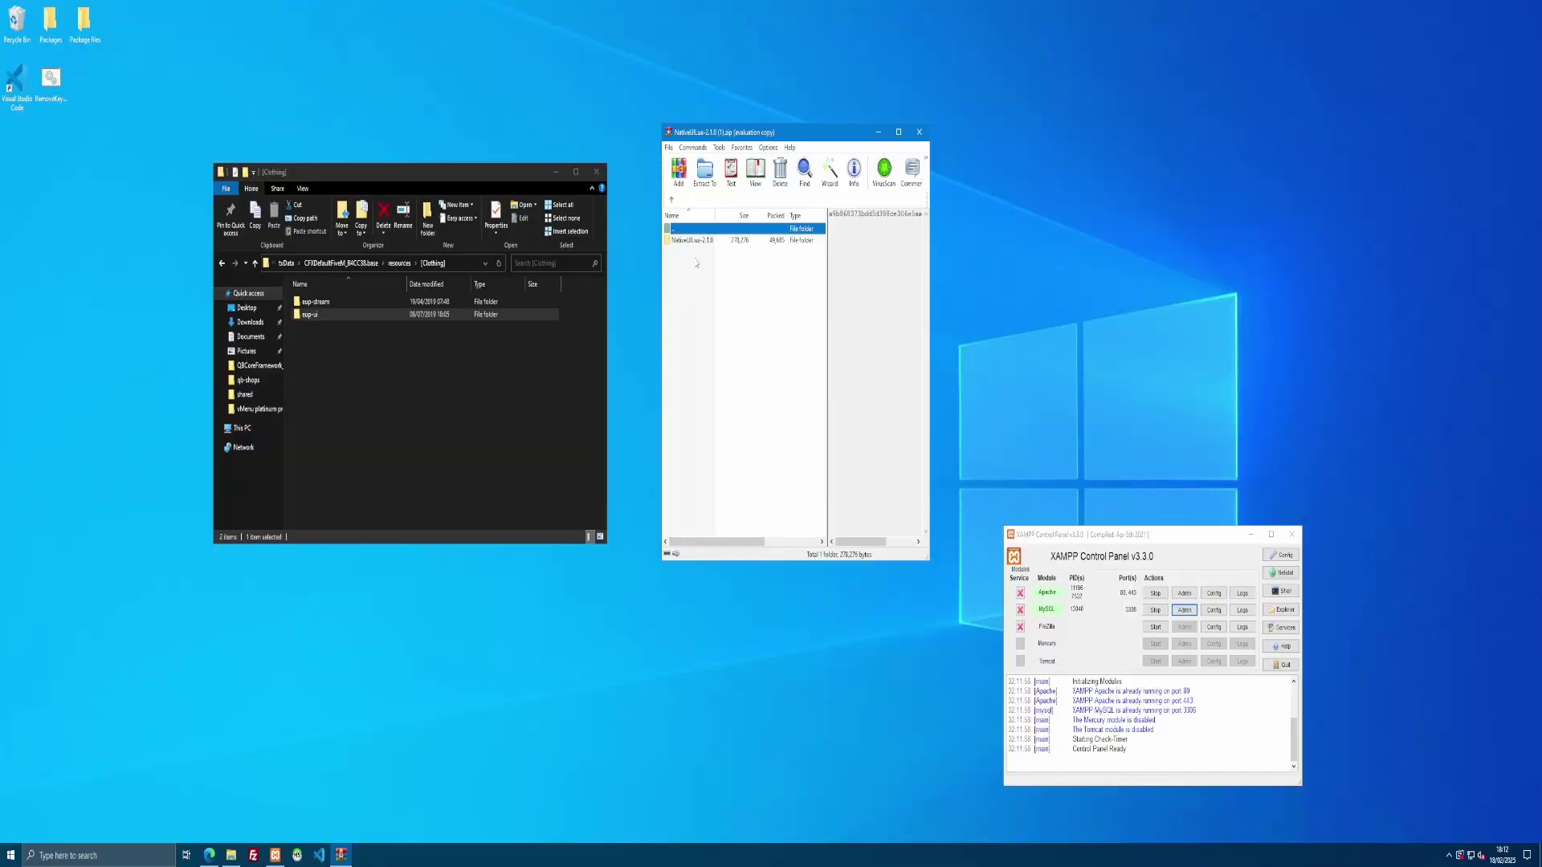
Open the NativeUILua folder in the archive and create a folder named [Dependencies] in the server's resources folder
double_click(689, 240)
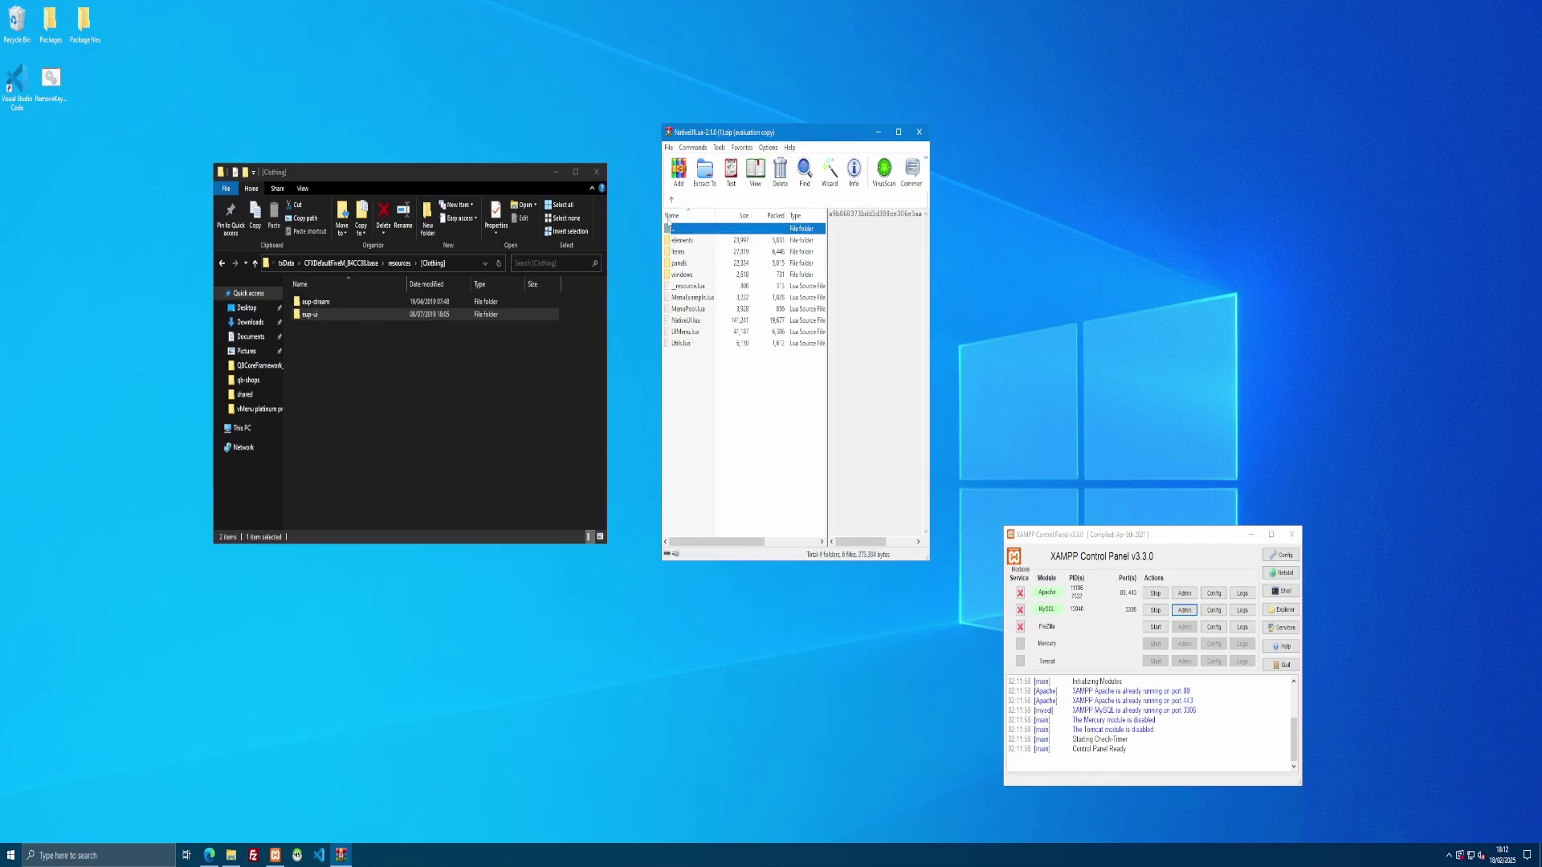
left_click(681, 251)
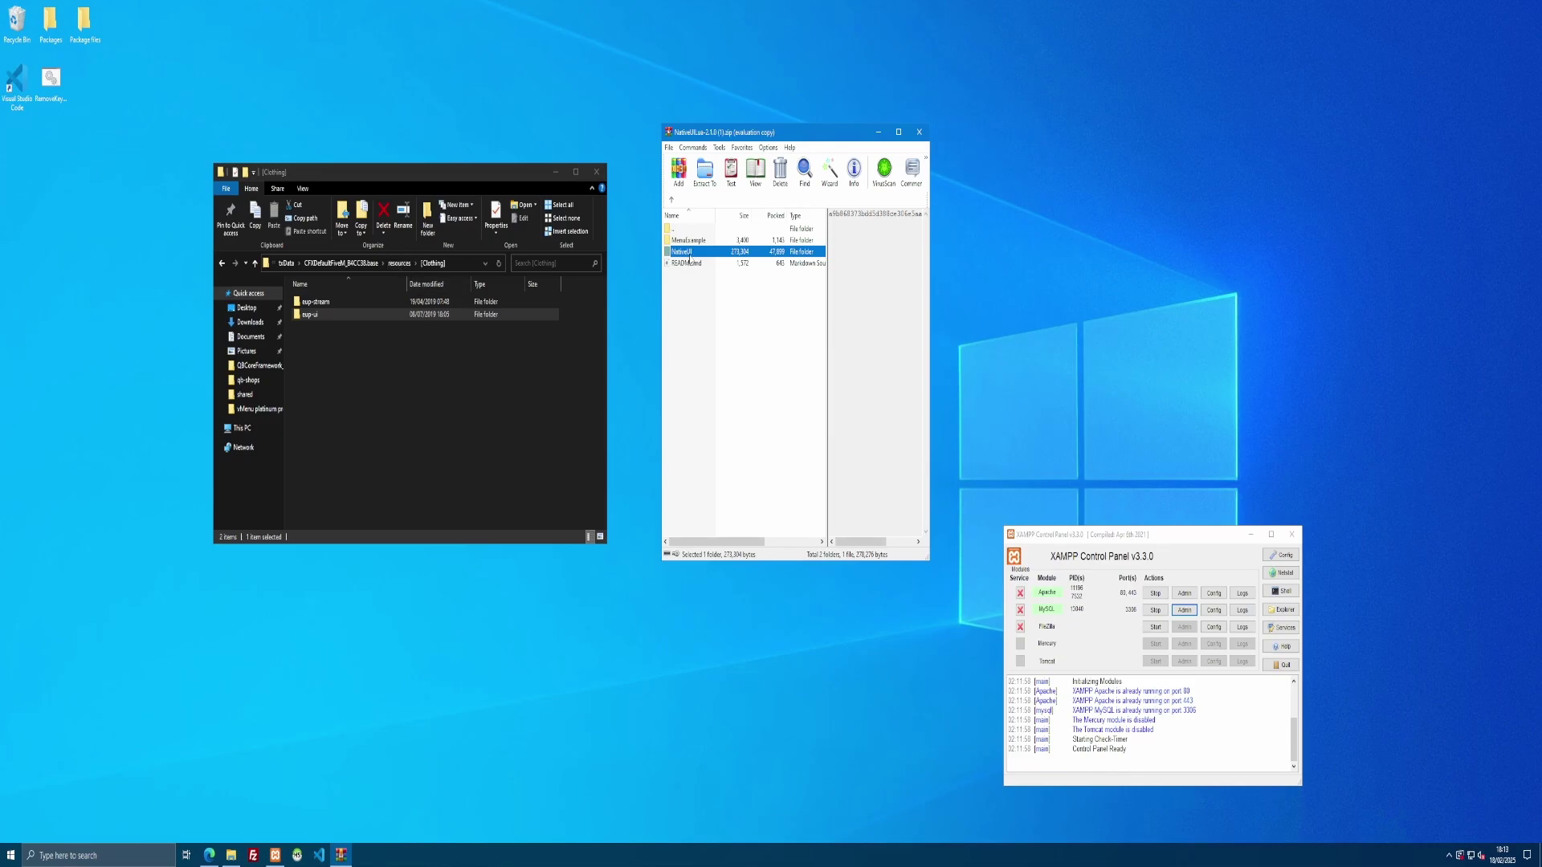
left_click(391, 264)
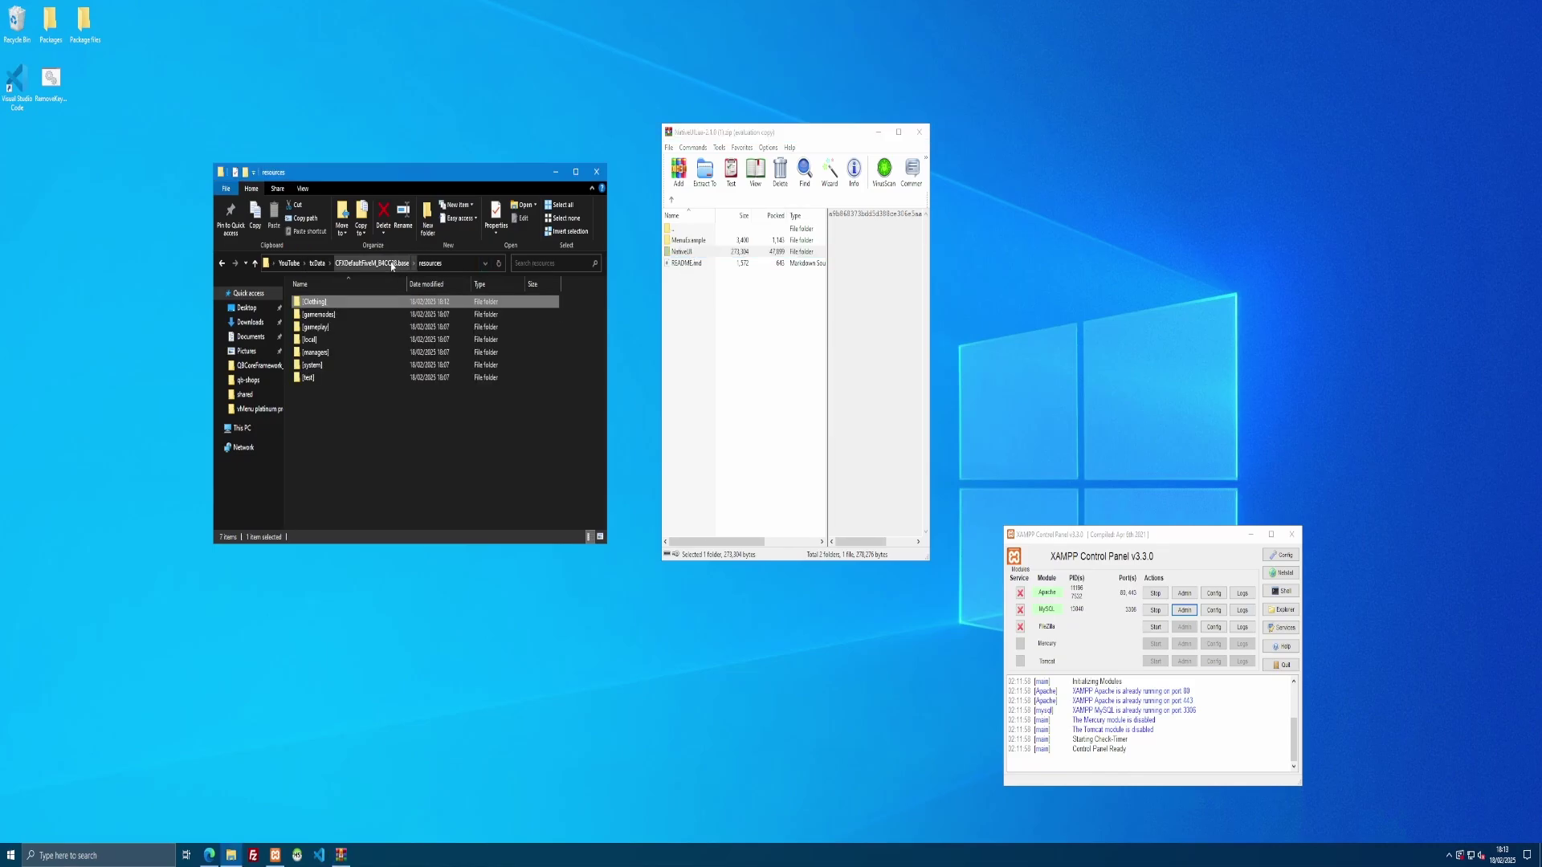
left_click(381, 448)
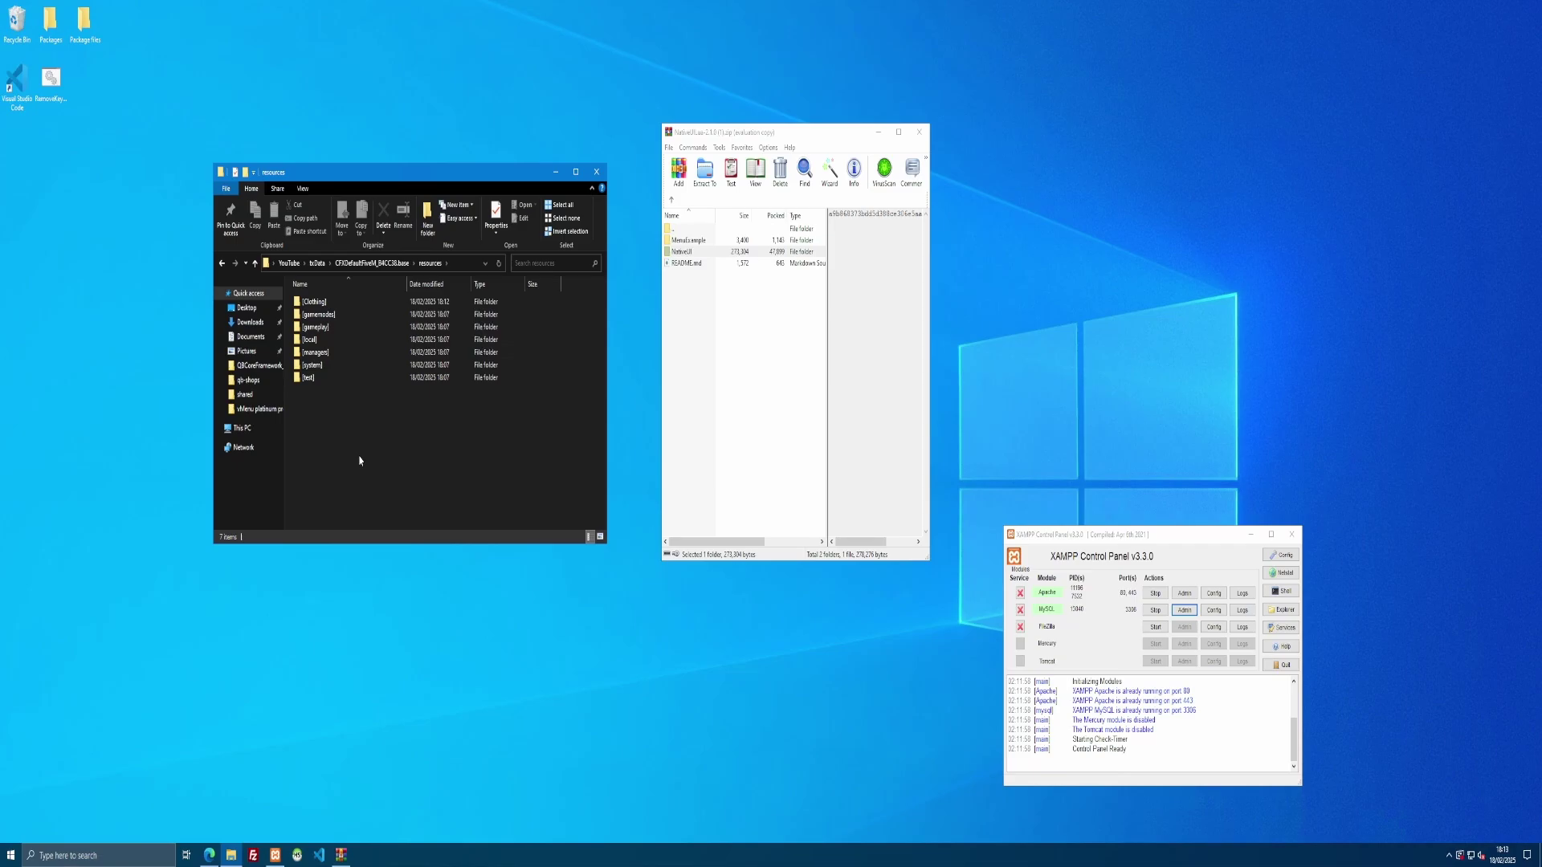
right_click(359, 460)
mouse_move(434, 605)
left_click(486, 603)
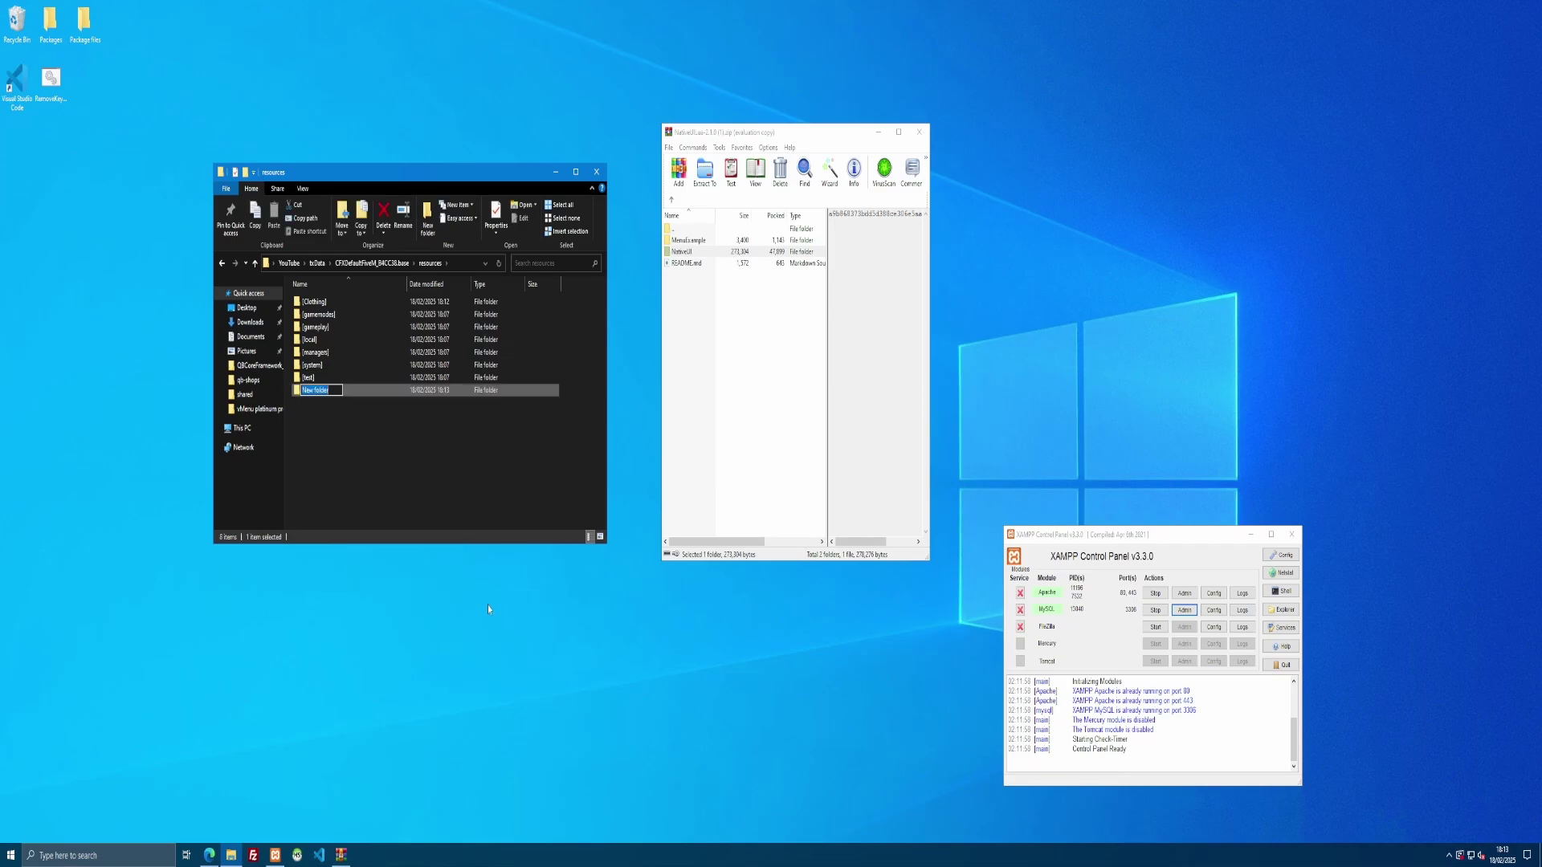
type("[Dependencies]")
key("Return")
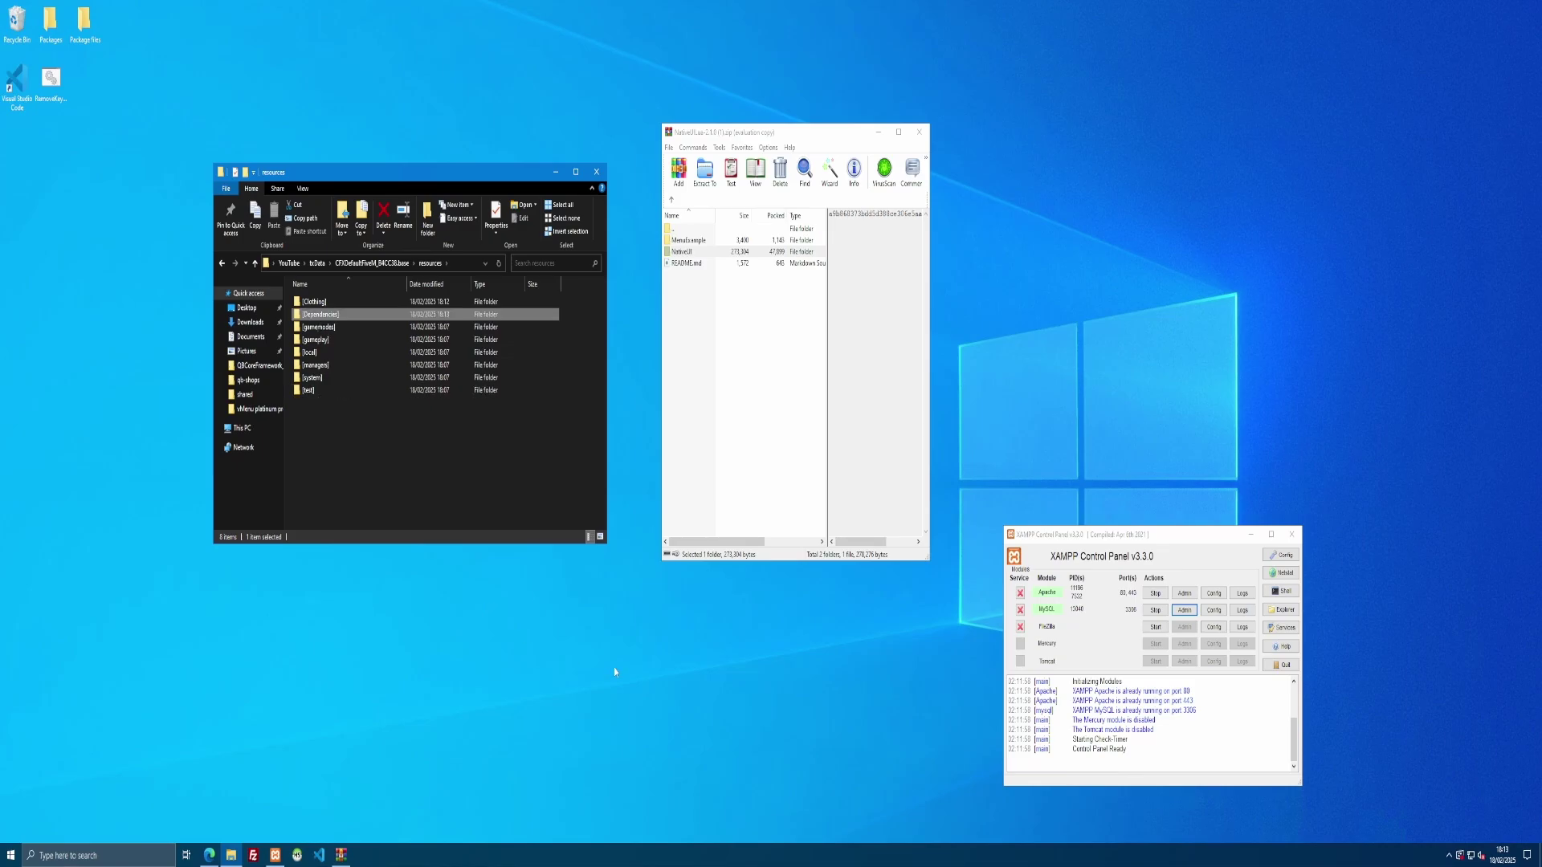
Extract the NativeUI folder from the archive into [Dependencies] and close the archive
double_click(354, 313)
left_click(694, 301)
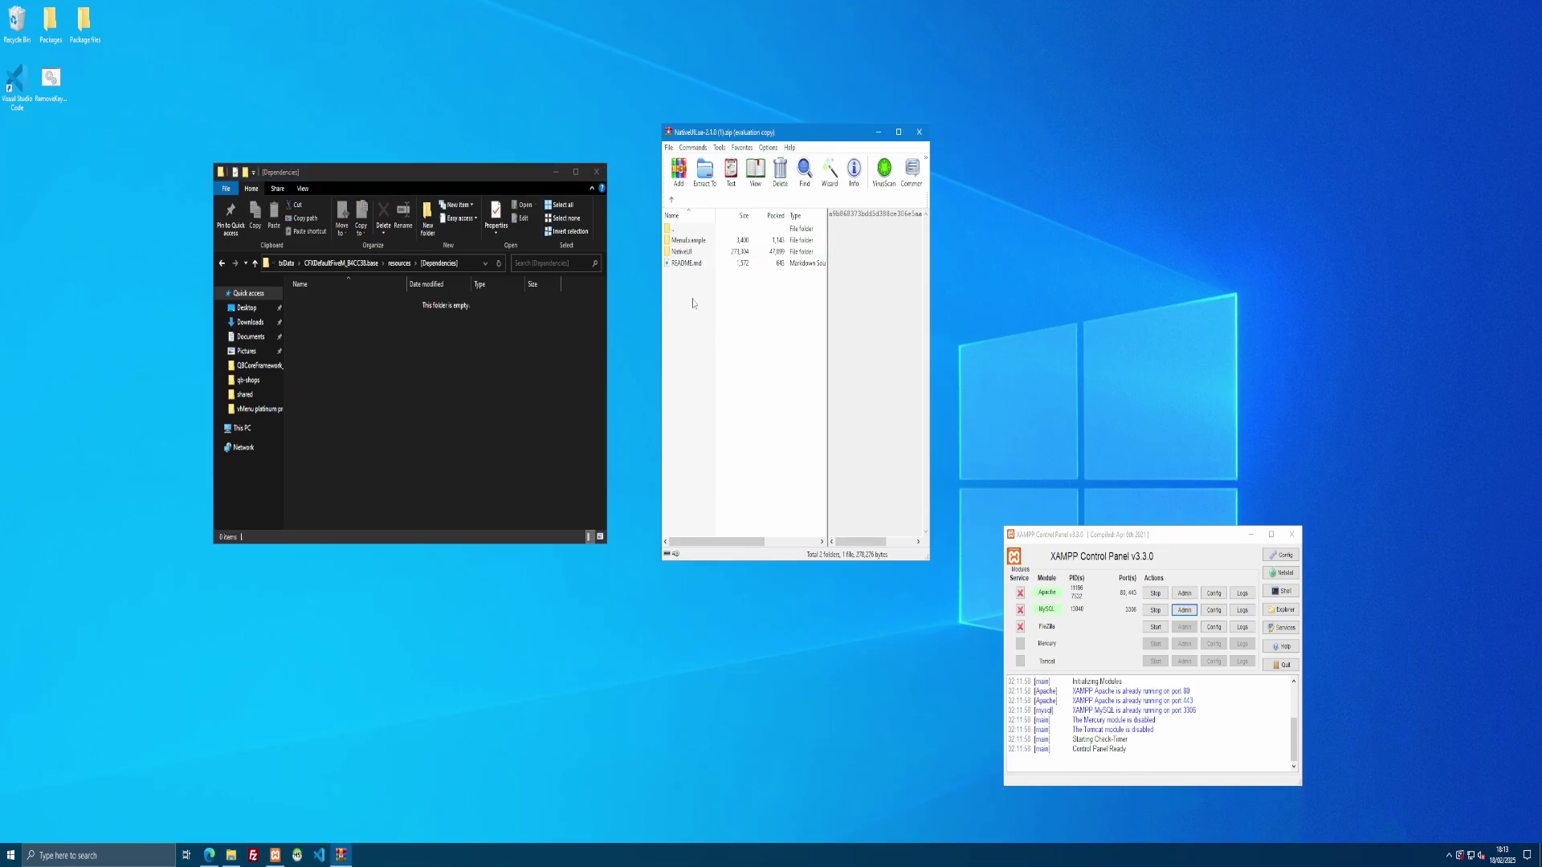
left_click_drag(684, 254, 444, 378)
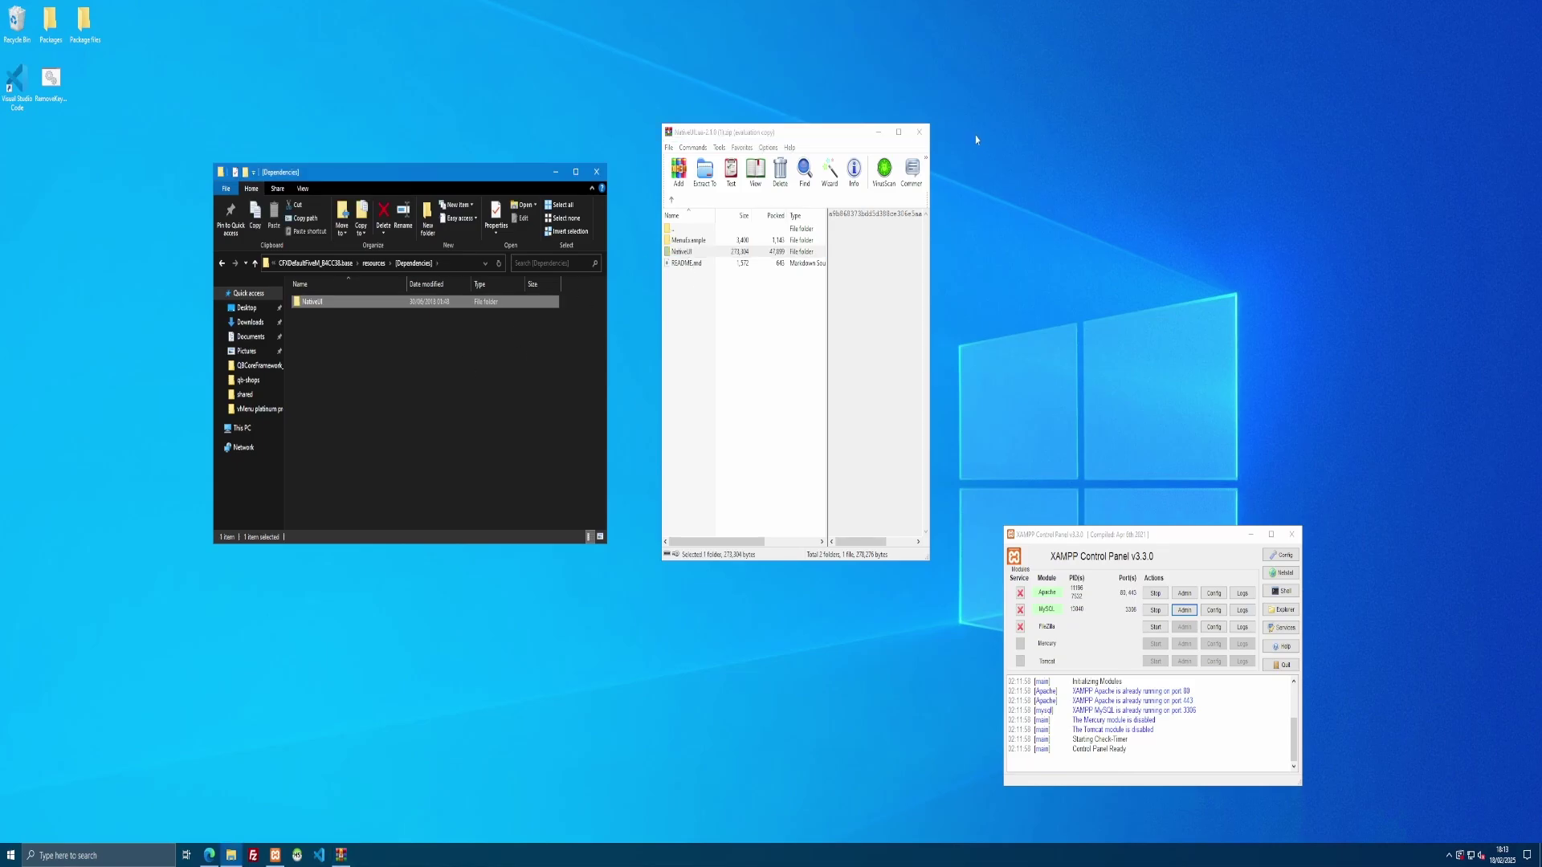
left_click(919, 132)
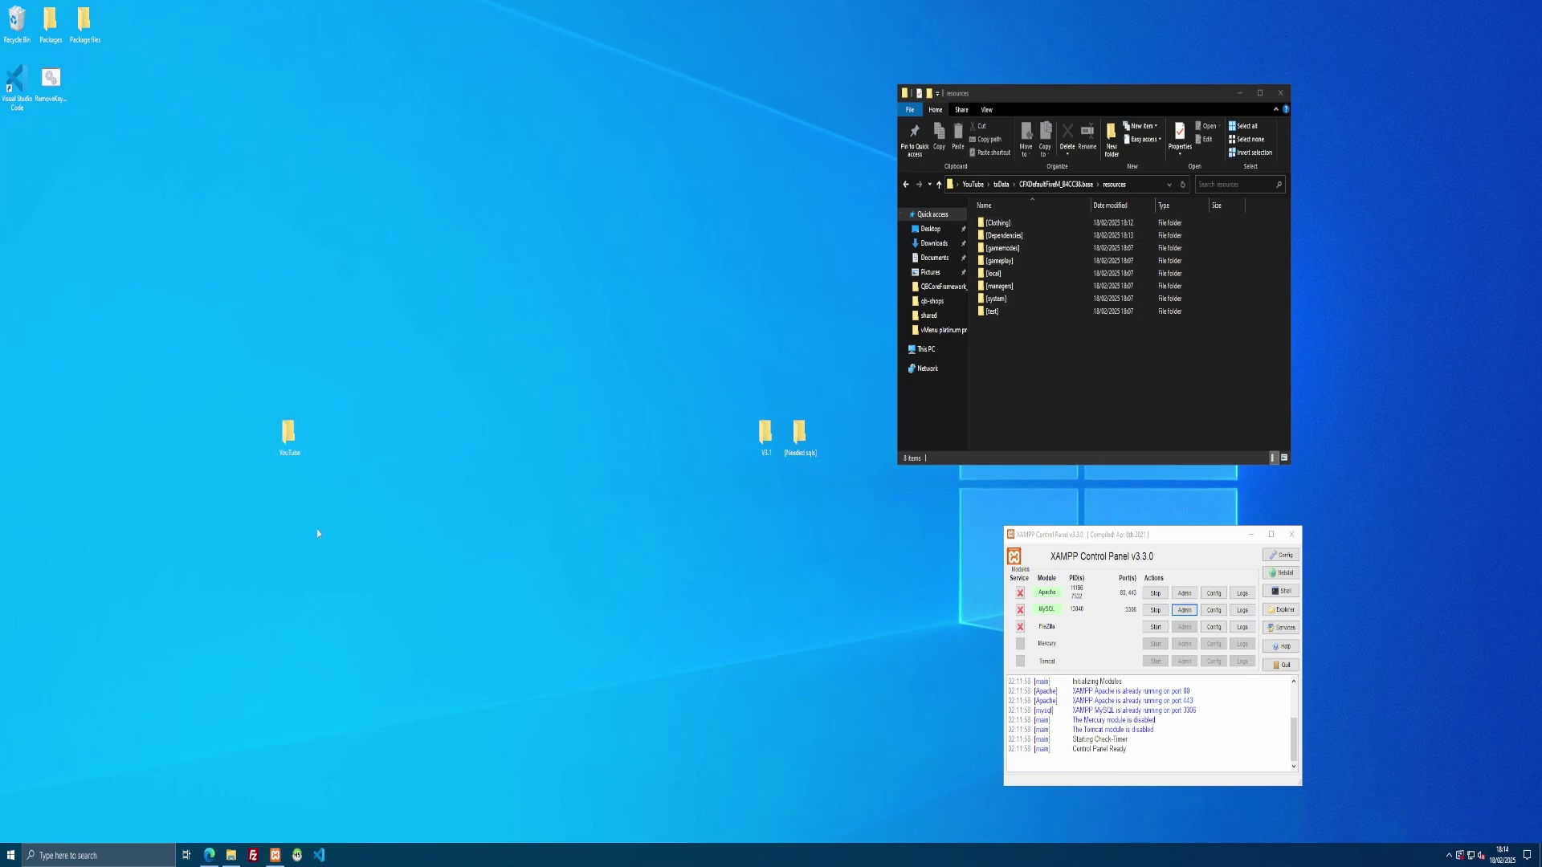
Open server.cfg from the CFXDefaultFiveM base folder under YouTube > txData in Visual Studio Code
double_click(296, 447)
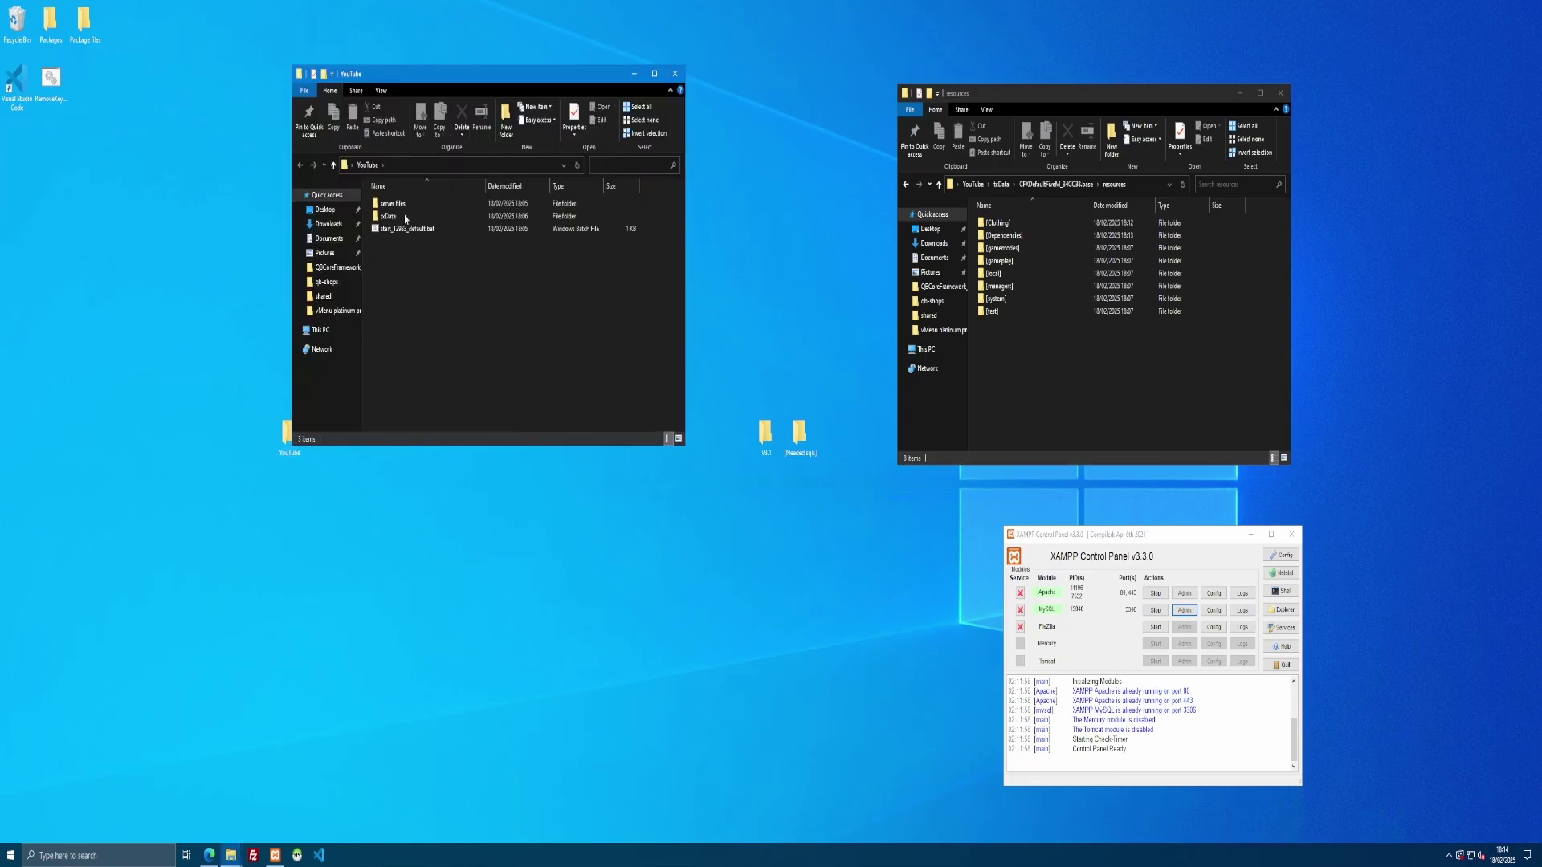
double_click(410, 216)
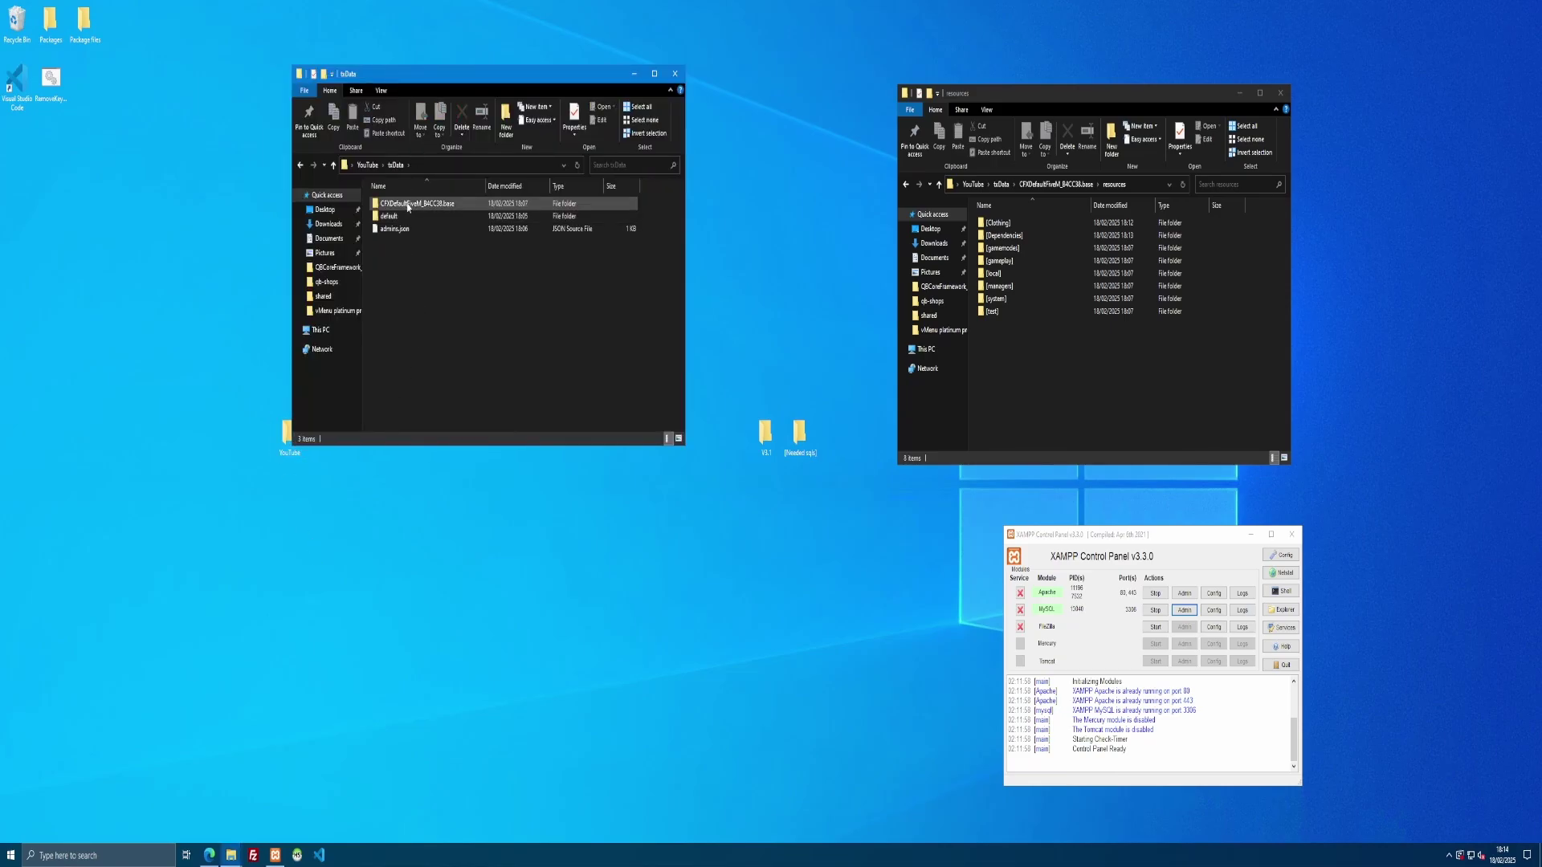
left_click(407, 206)
double_click(407, 206)
right_click(414, 235)
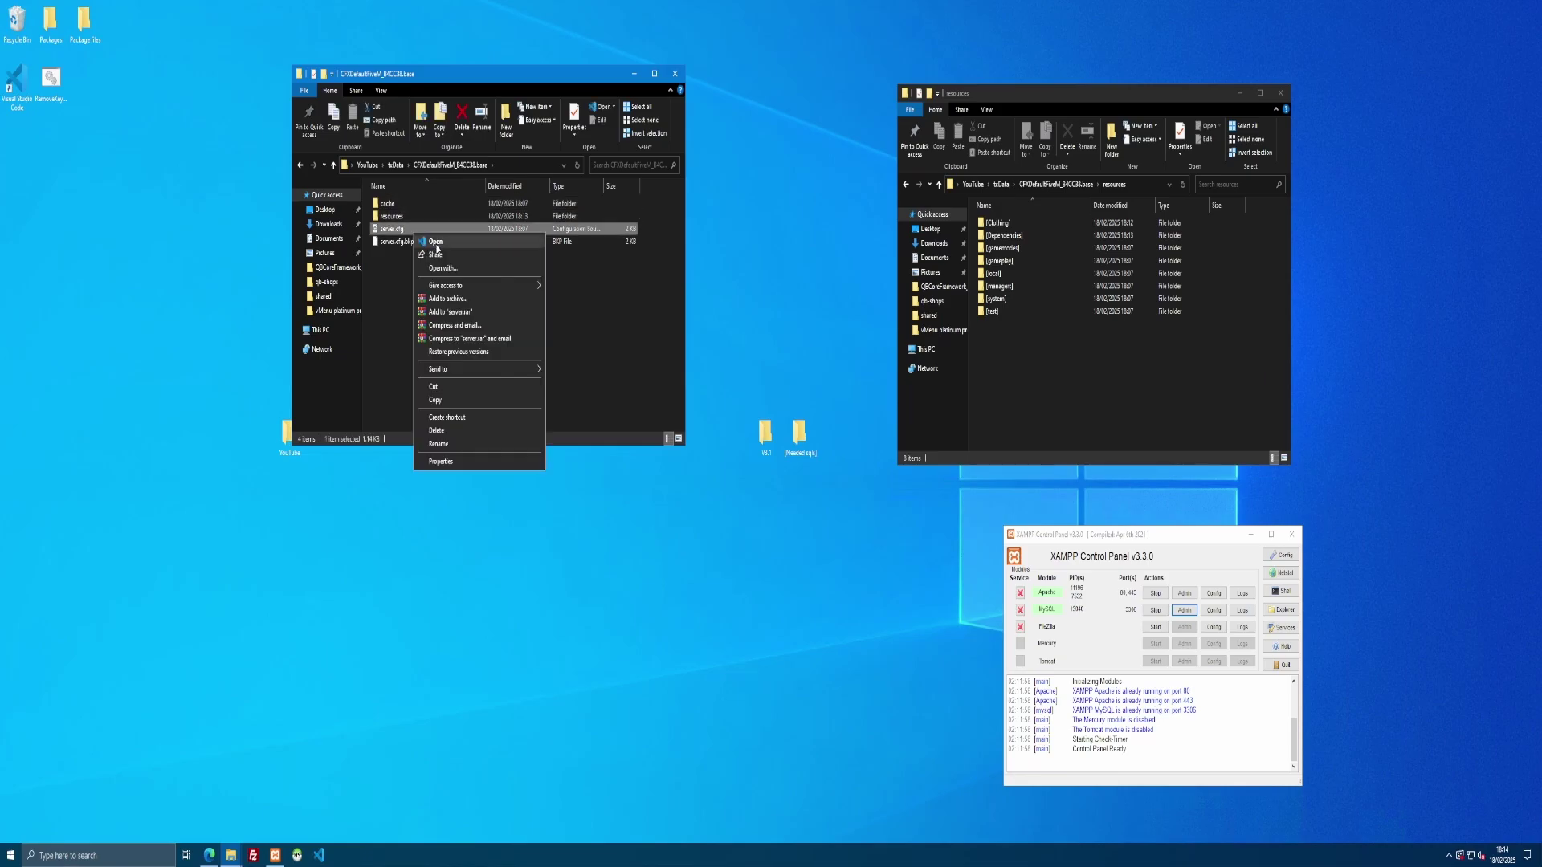
left_click(436, 244)
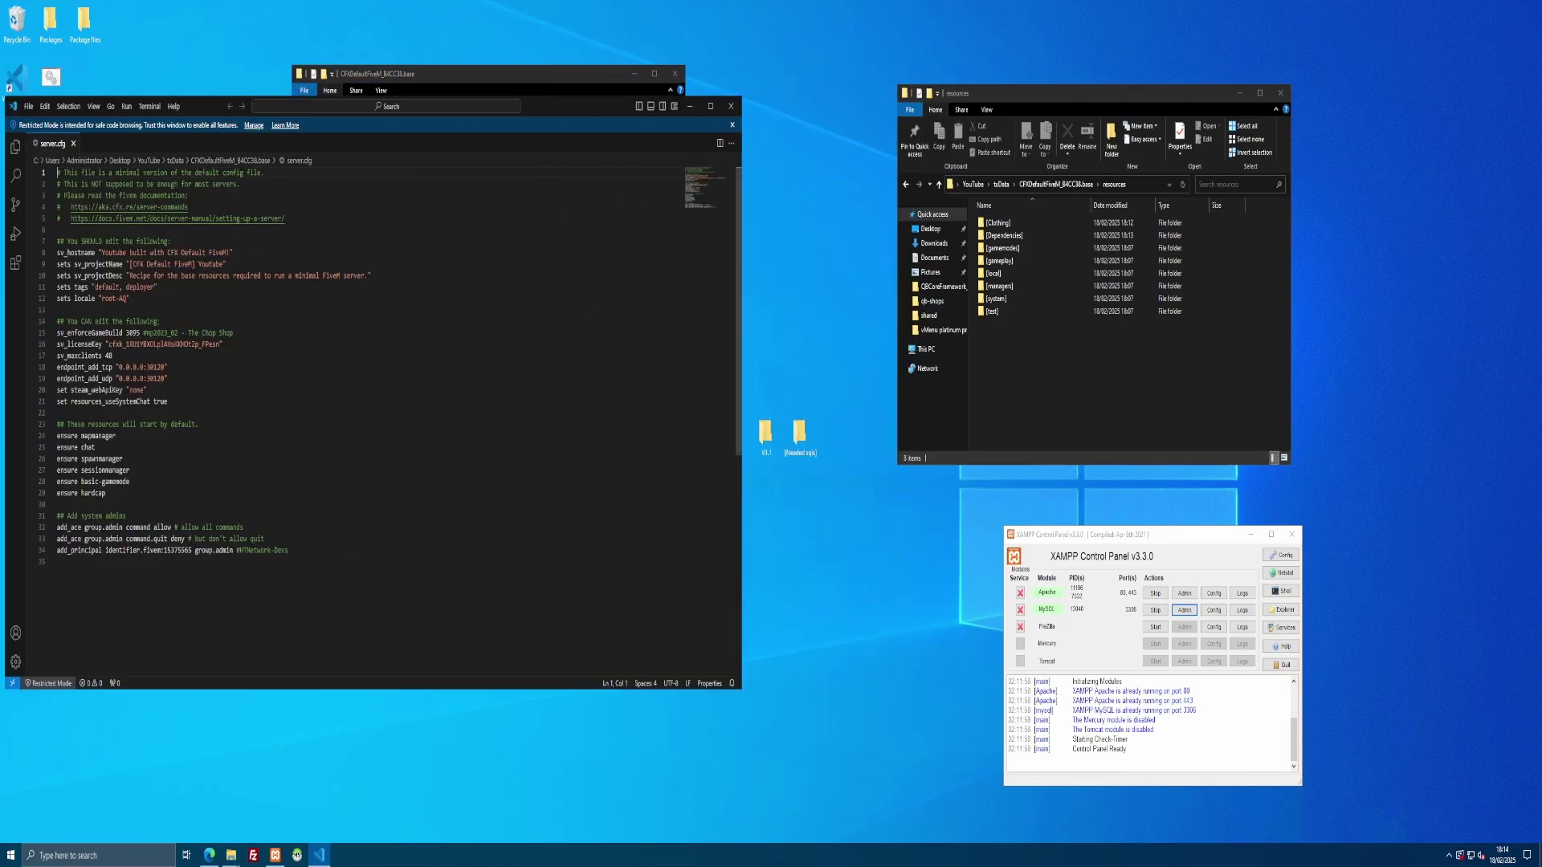
Add the line "ensure [Dependencies]" below "ensure hardcap" in server.cfg, copying the folder name from the resources folder
left_click(105, 493)
key("Return")
key("Return")
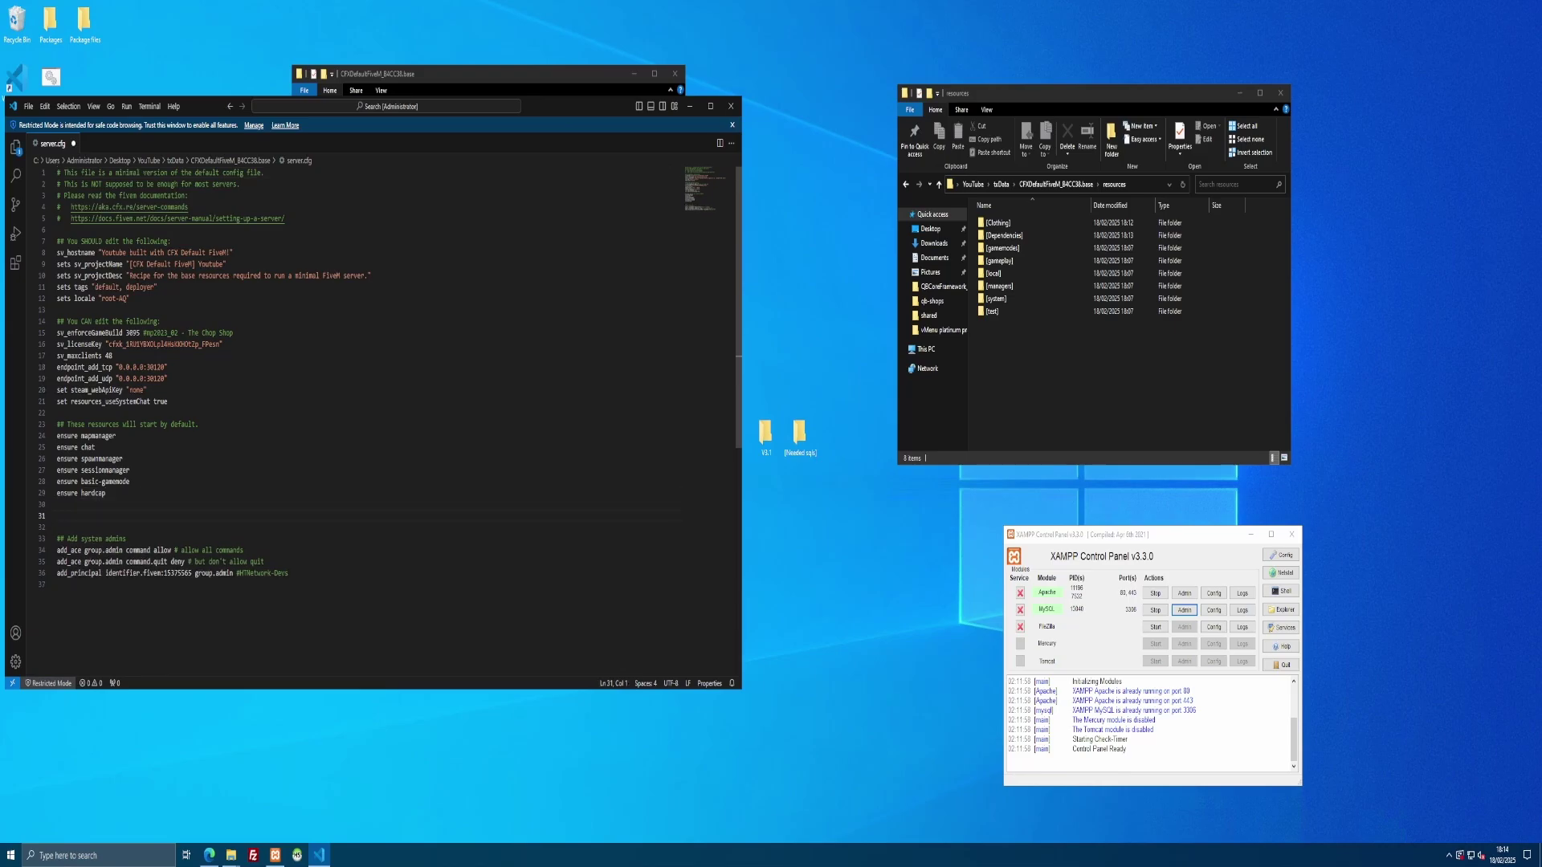
type("ensure")
left_click(1045, 240)
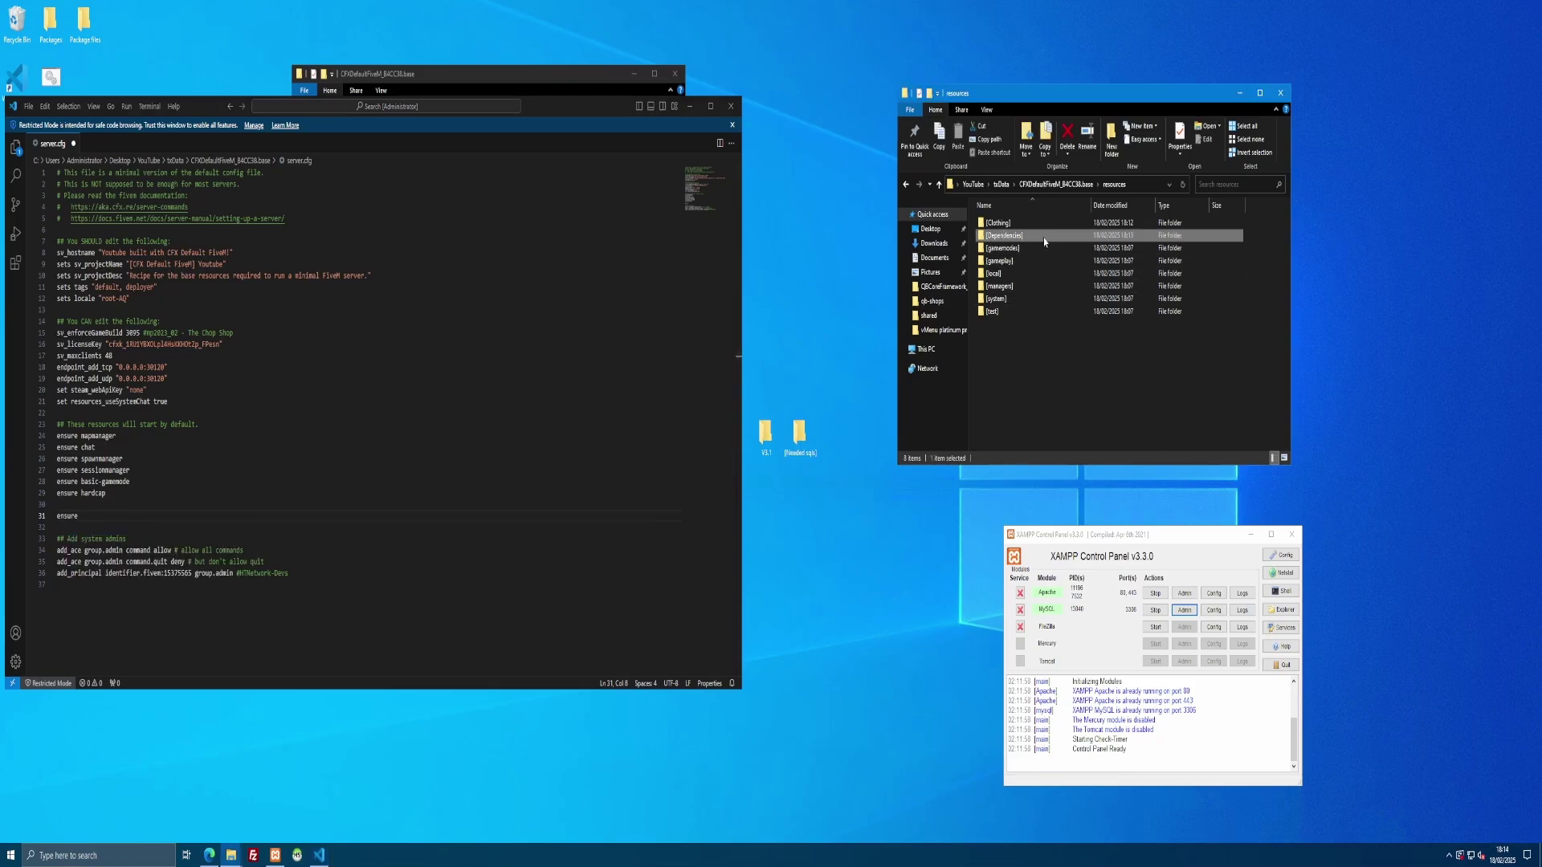
key("F2")
key("ctrl+c")
left_click(321, 516)
key("ctrl+v")
key("Return")
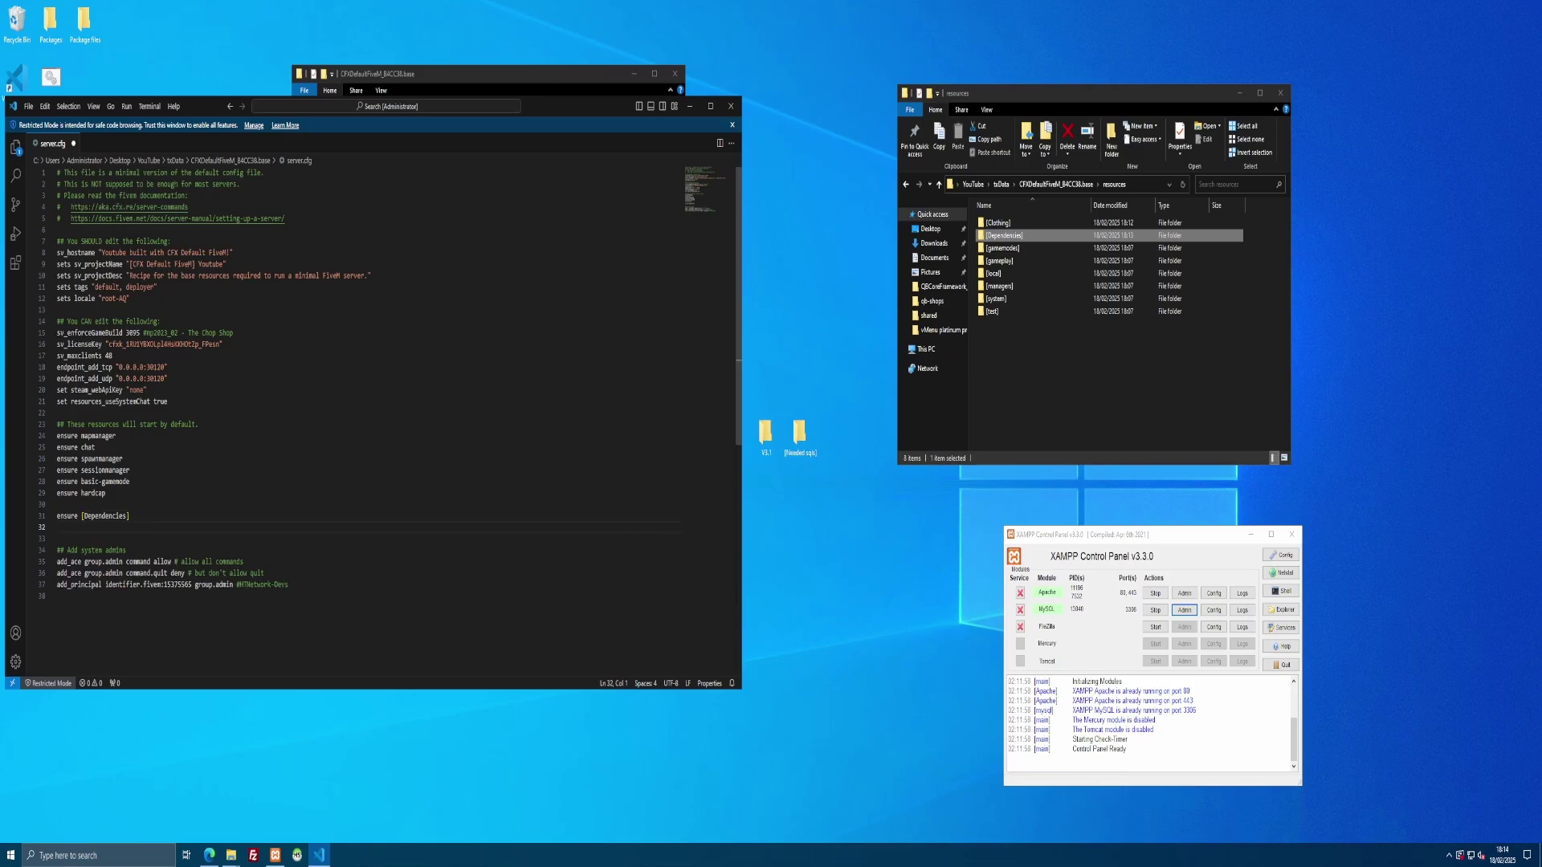
Add the line "ensure [Clothing]" below "ensure [Dependencies]", copying the folder name, and dismiss the update notification
type("ensure")
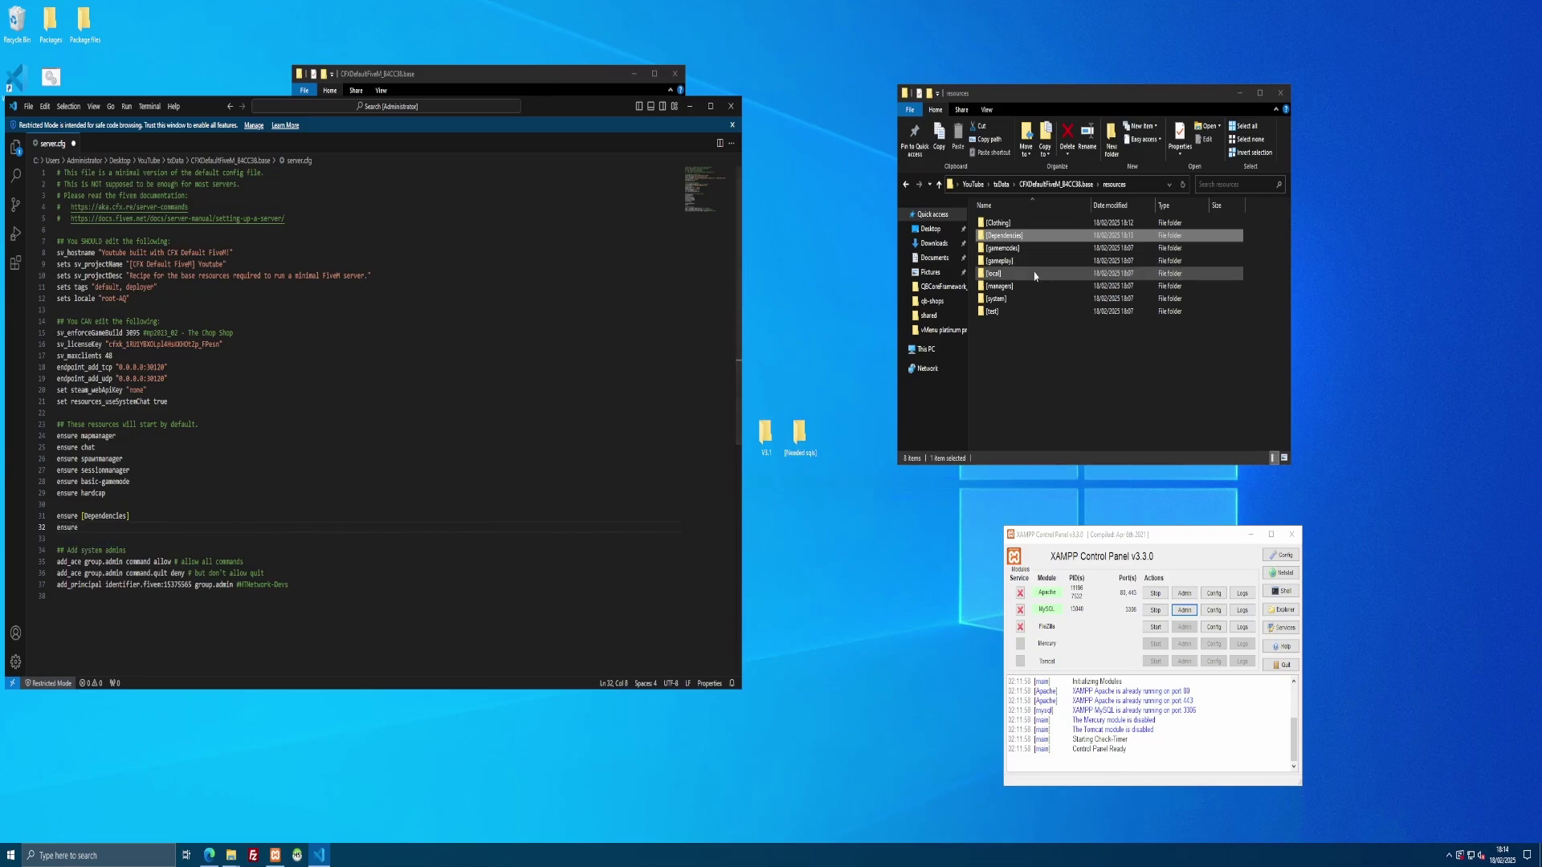
left_click(1032, 224)
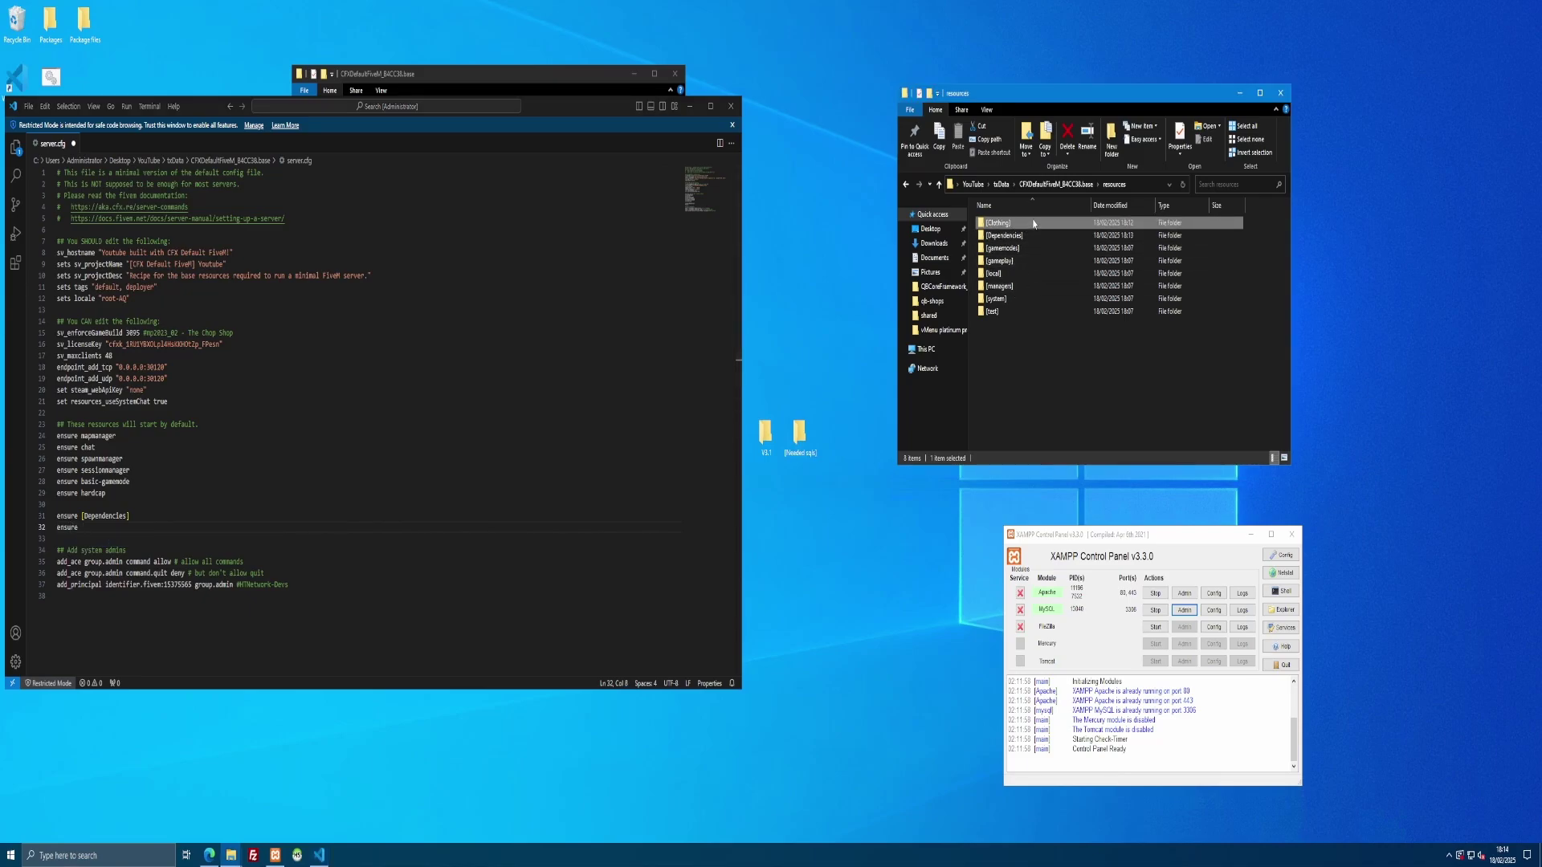
key("F2")
key("ctrl+c")
key("alt+Tab")
key("ctrl+v")
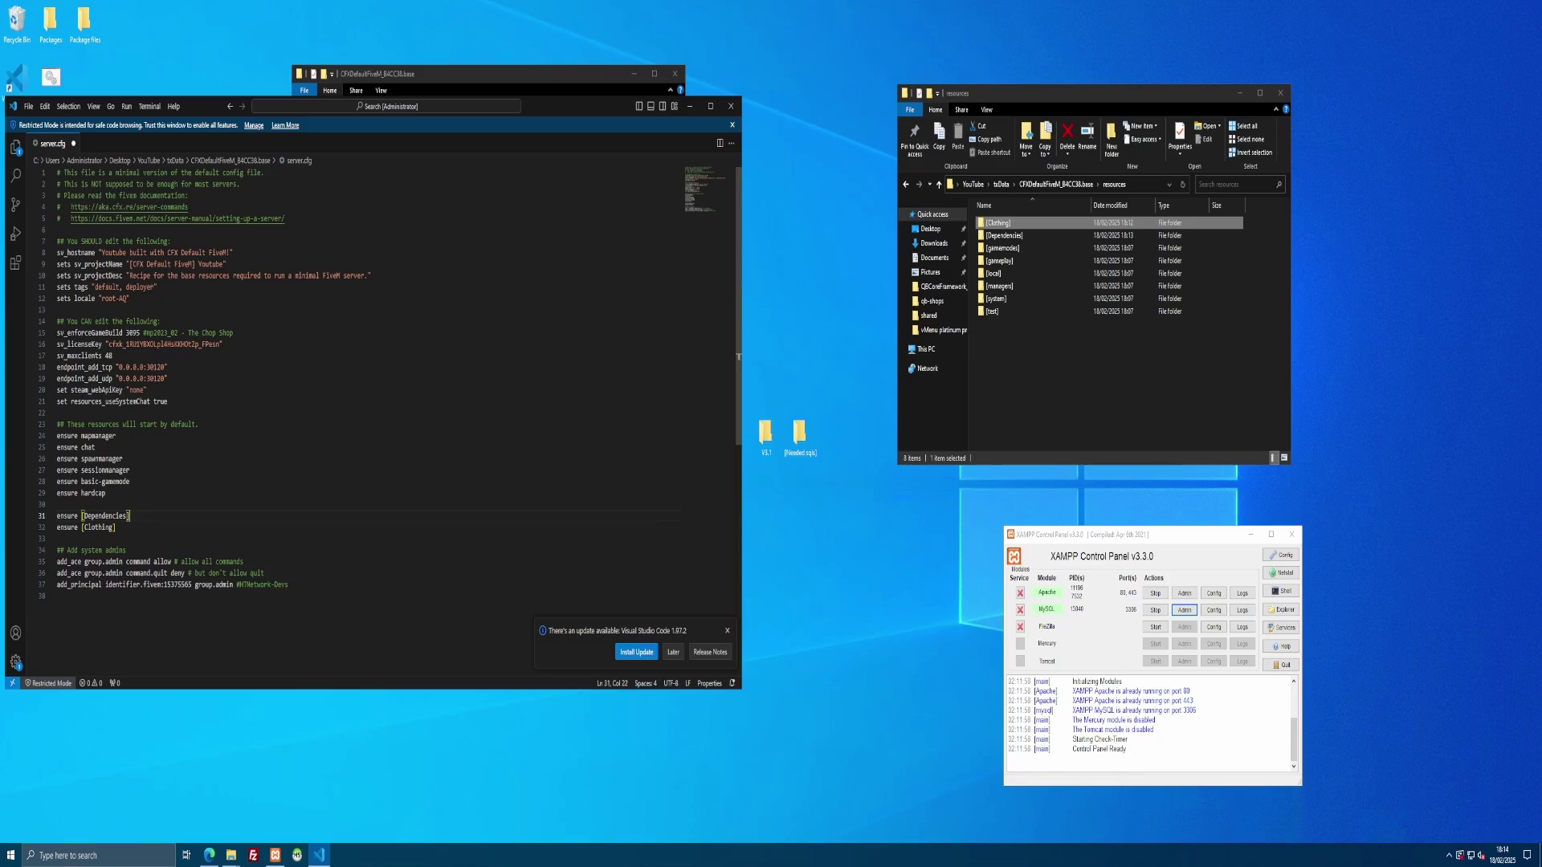
key("Escape")
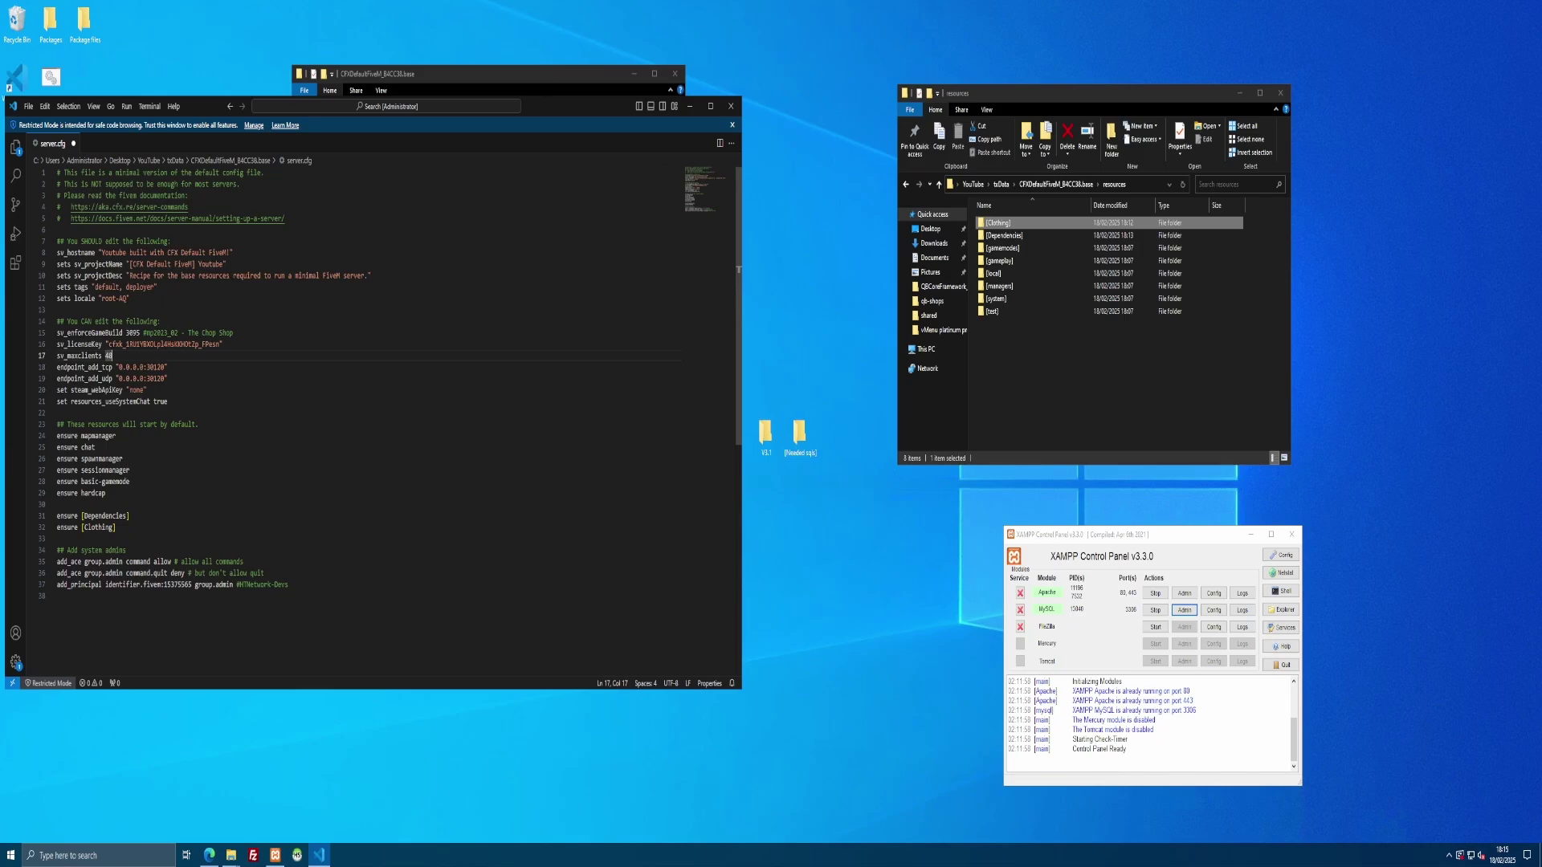
Set sv_maxclients to 10, save server.cfg and close the editor
key("BackSpace")
type("10")
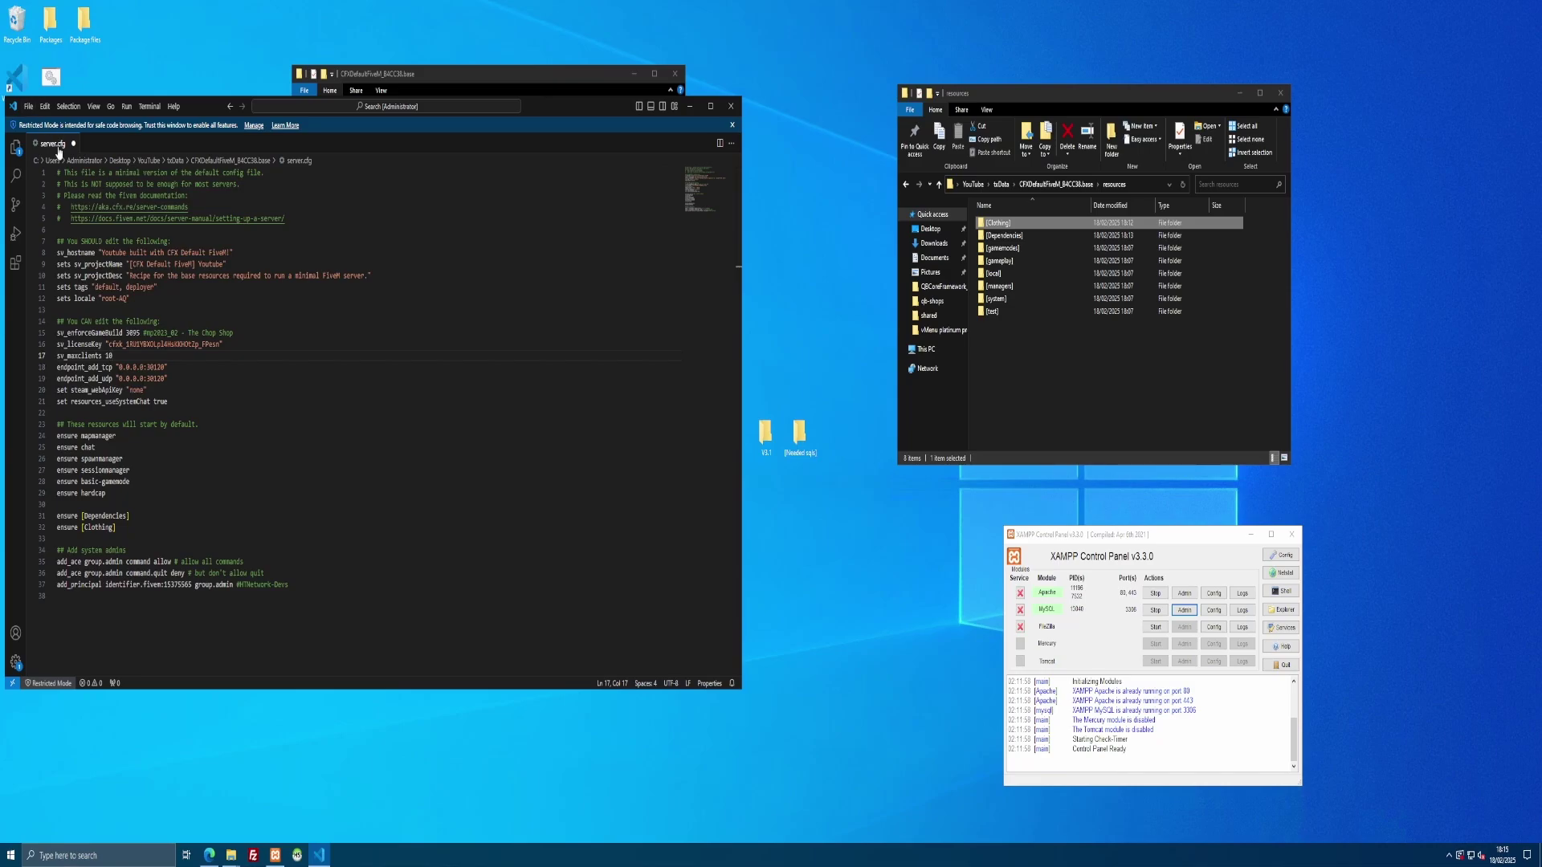
left_click(28, 106)
left_click(48, 324)
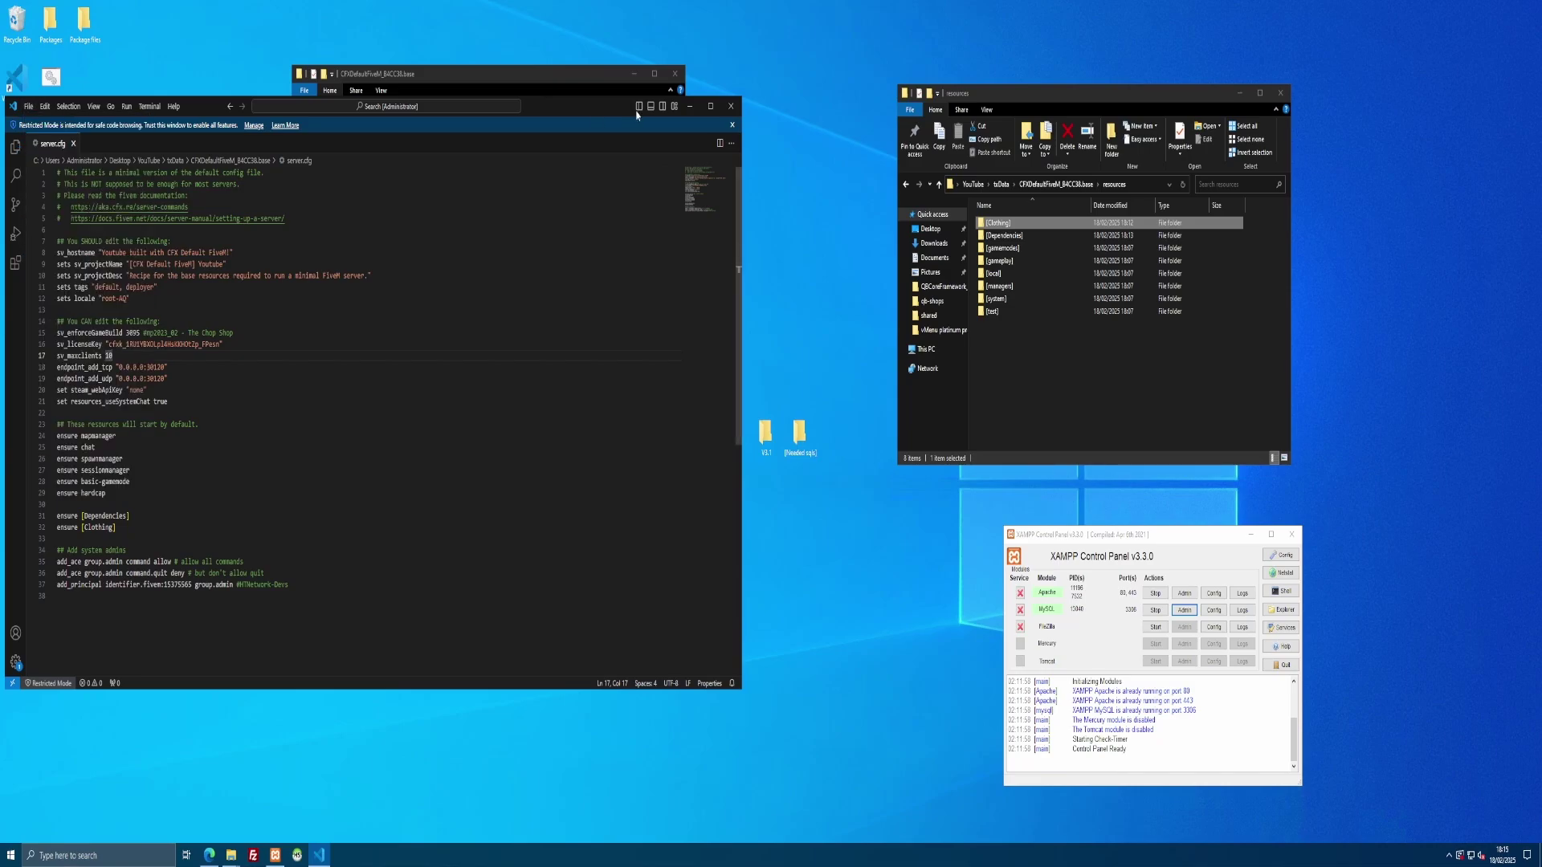
left_click(731, 106)
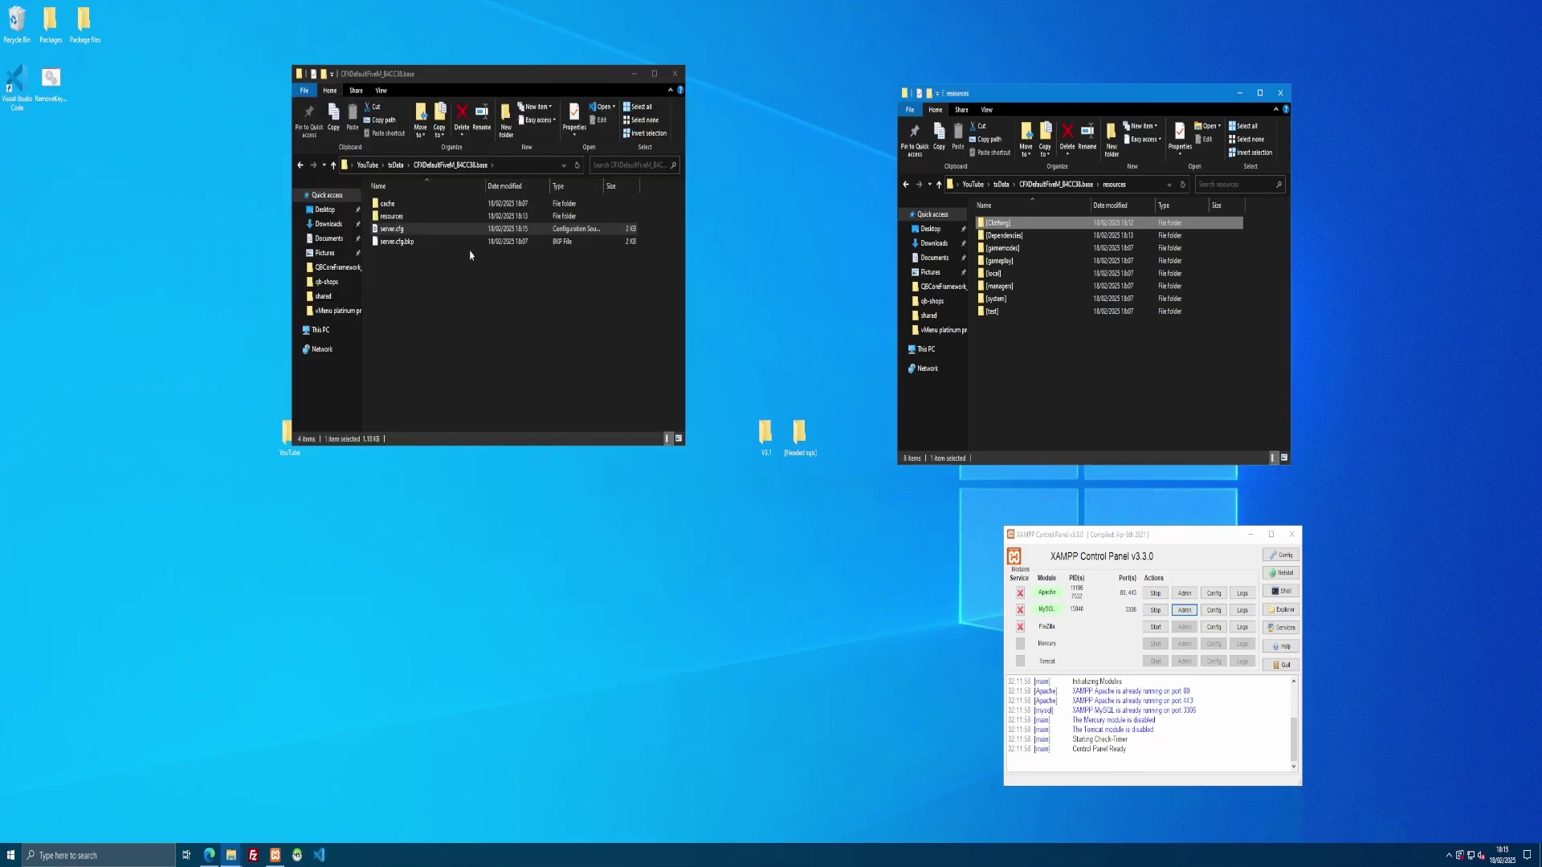
Return to the YouTube folder, close the resources window and run the server's start batch file
left_click(367, 165)
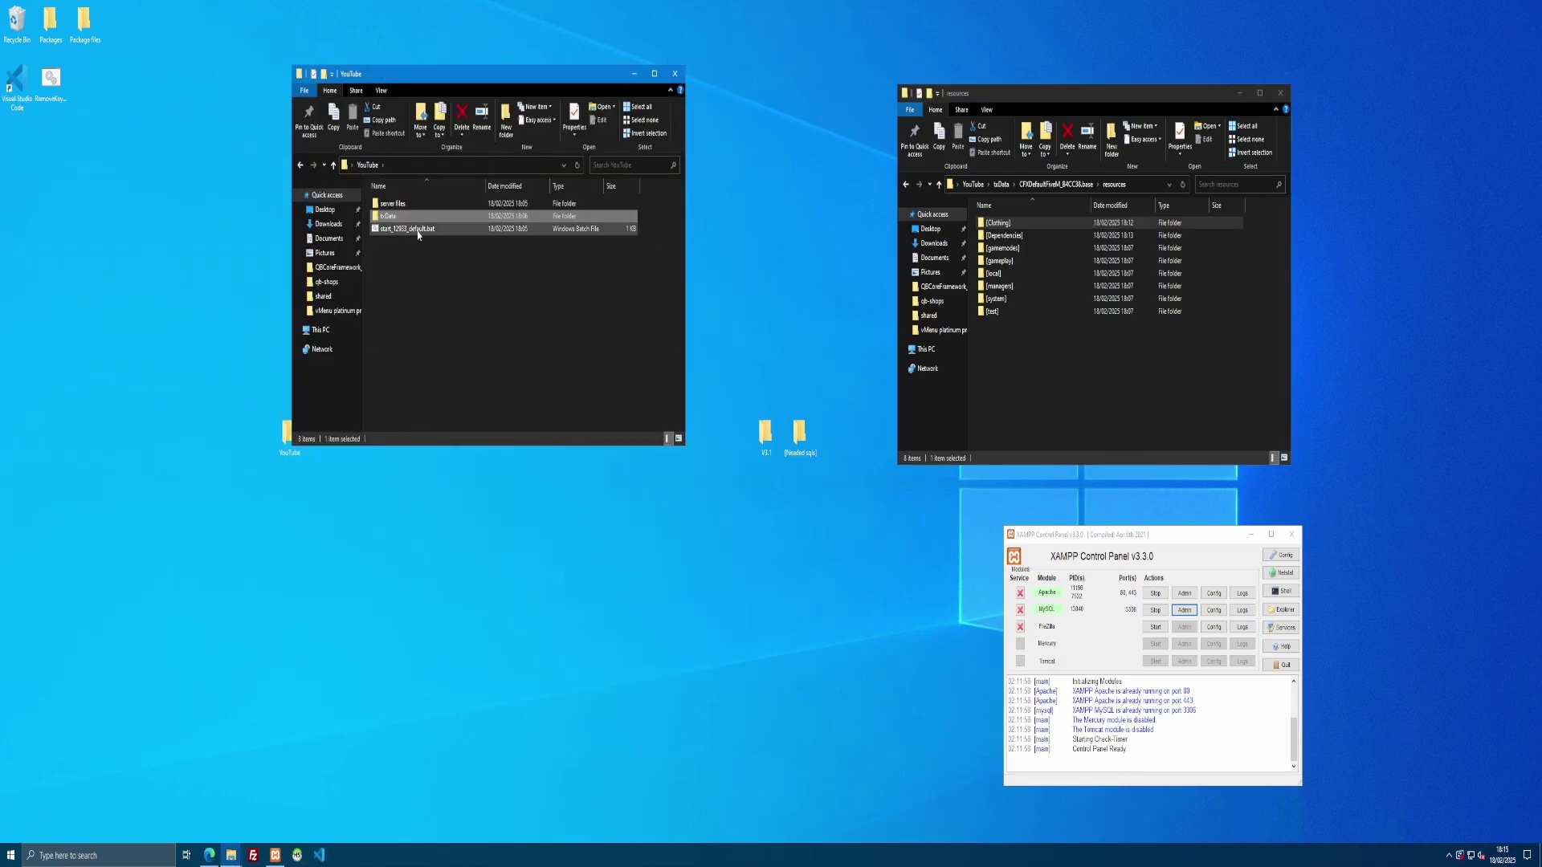
left_click(1280, 92)
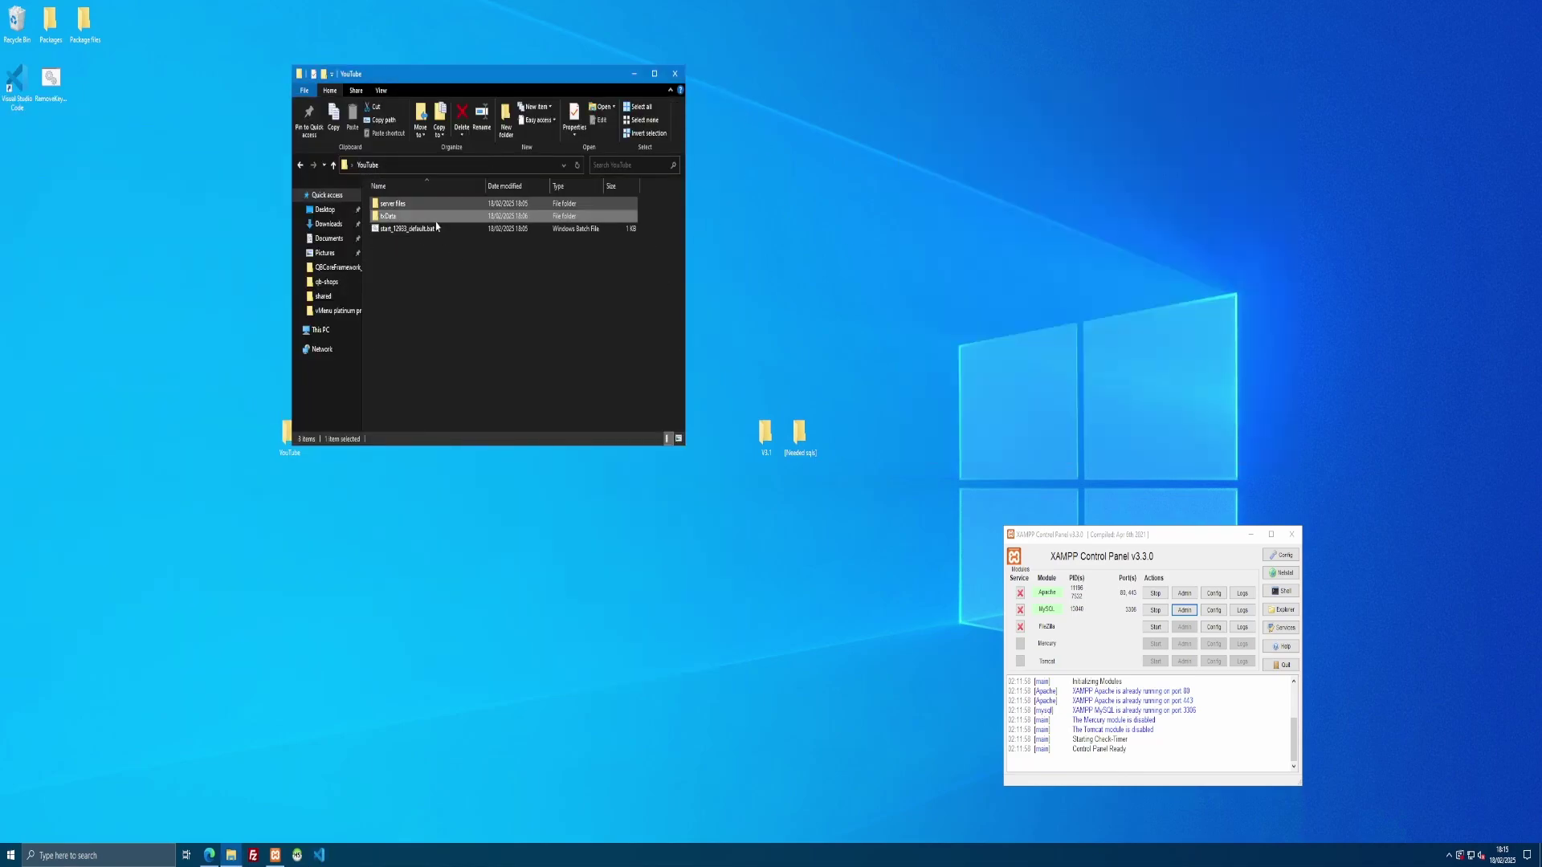
left_click(409, 240)
double_click(407, 229)
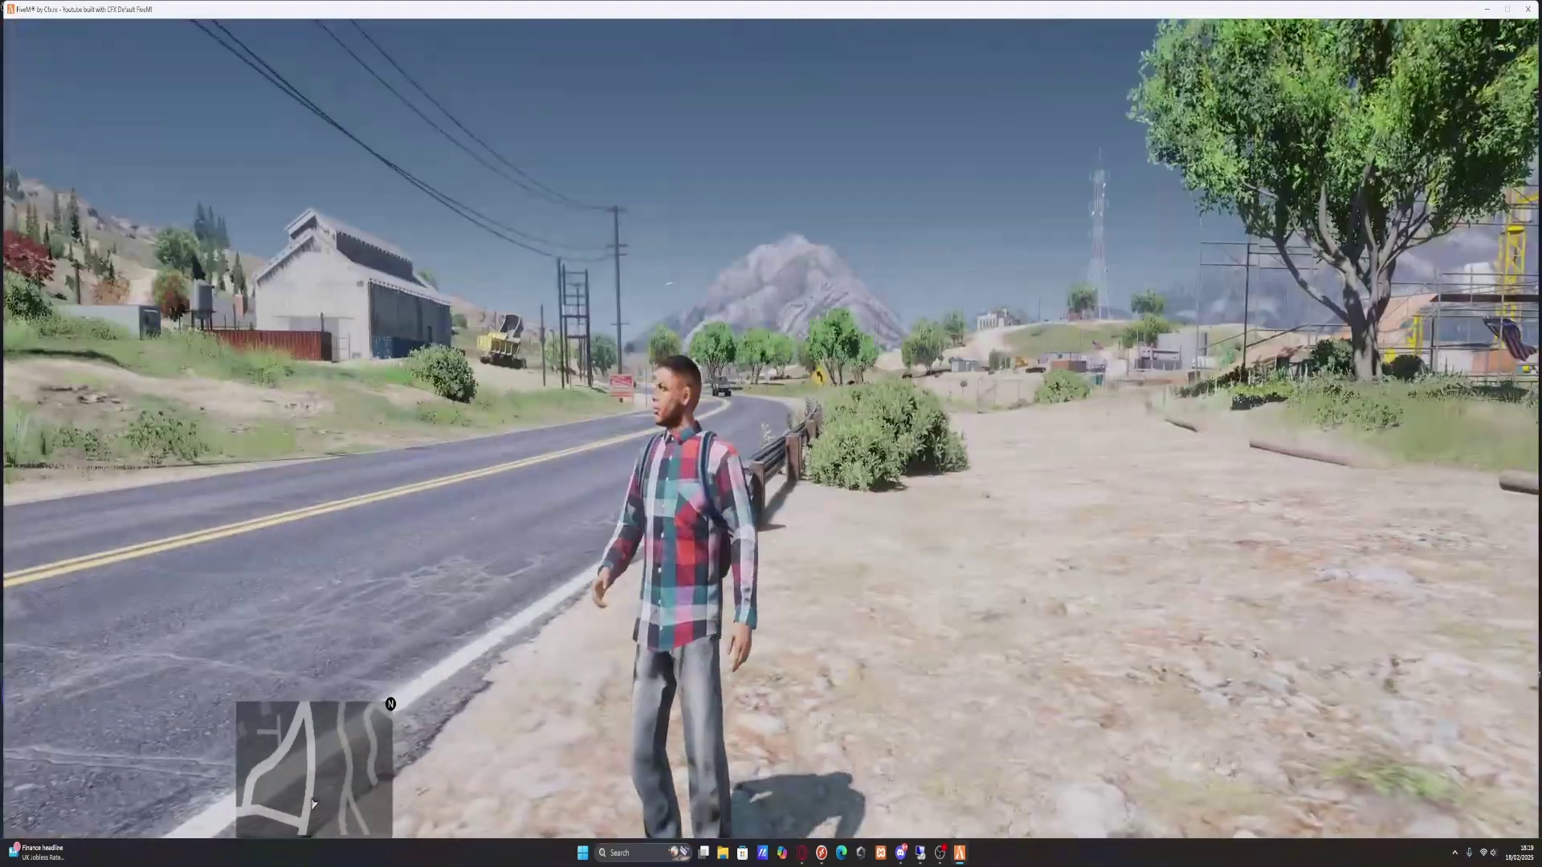
Switch to the FiveM game and open the EUP outfit menu with the chat command /eup
key("w")
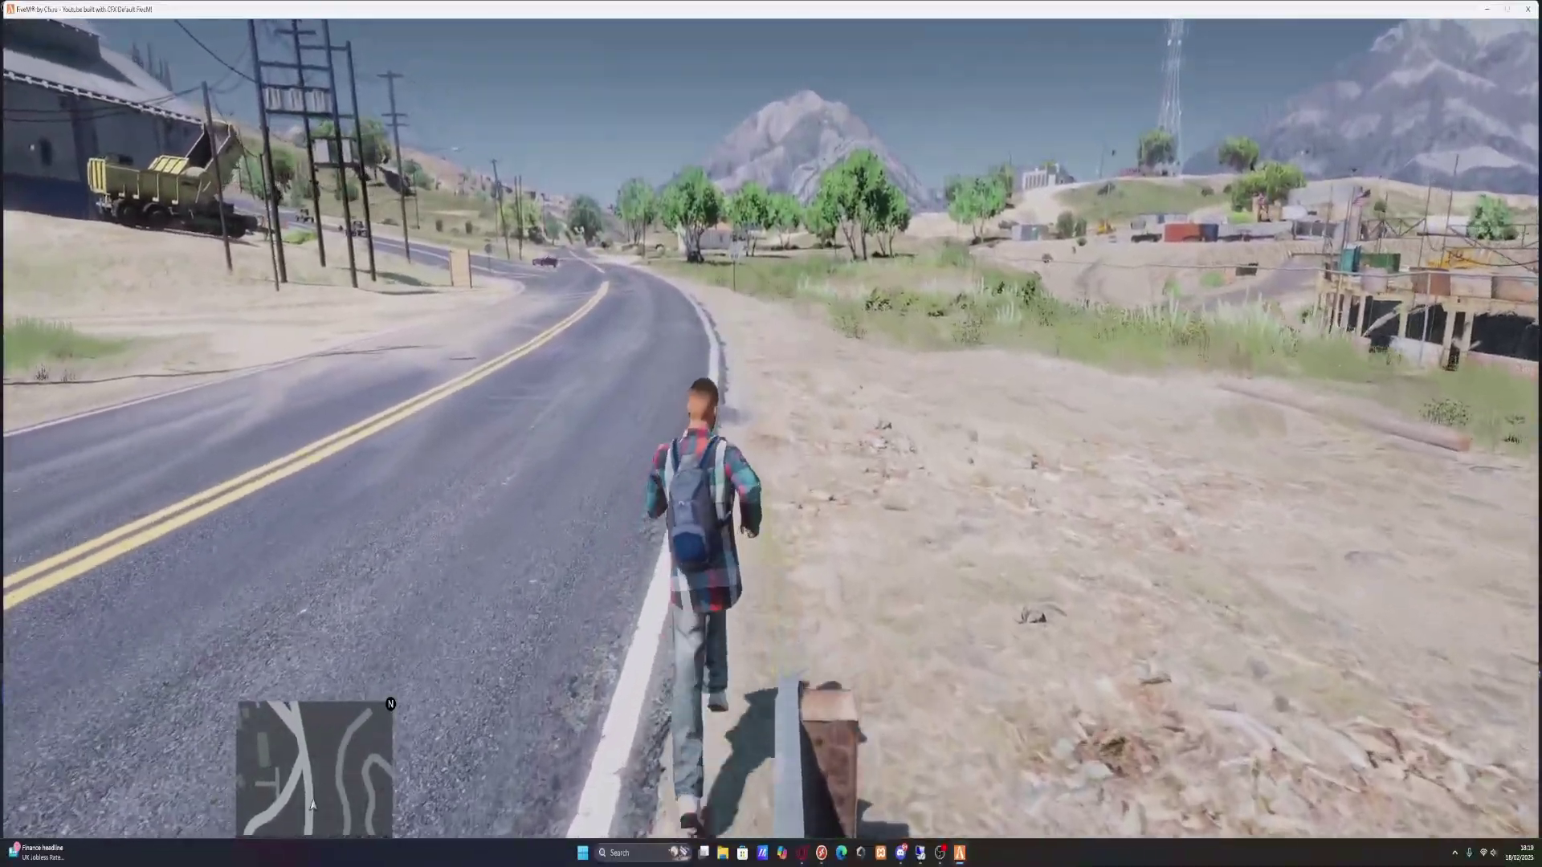
key("t")
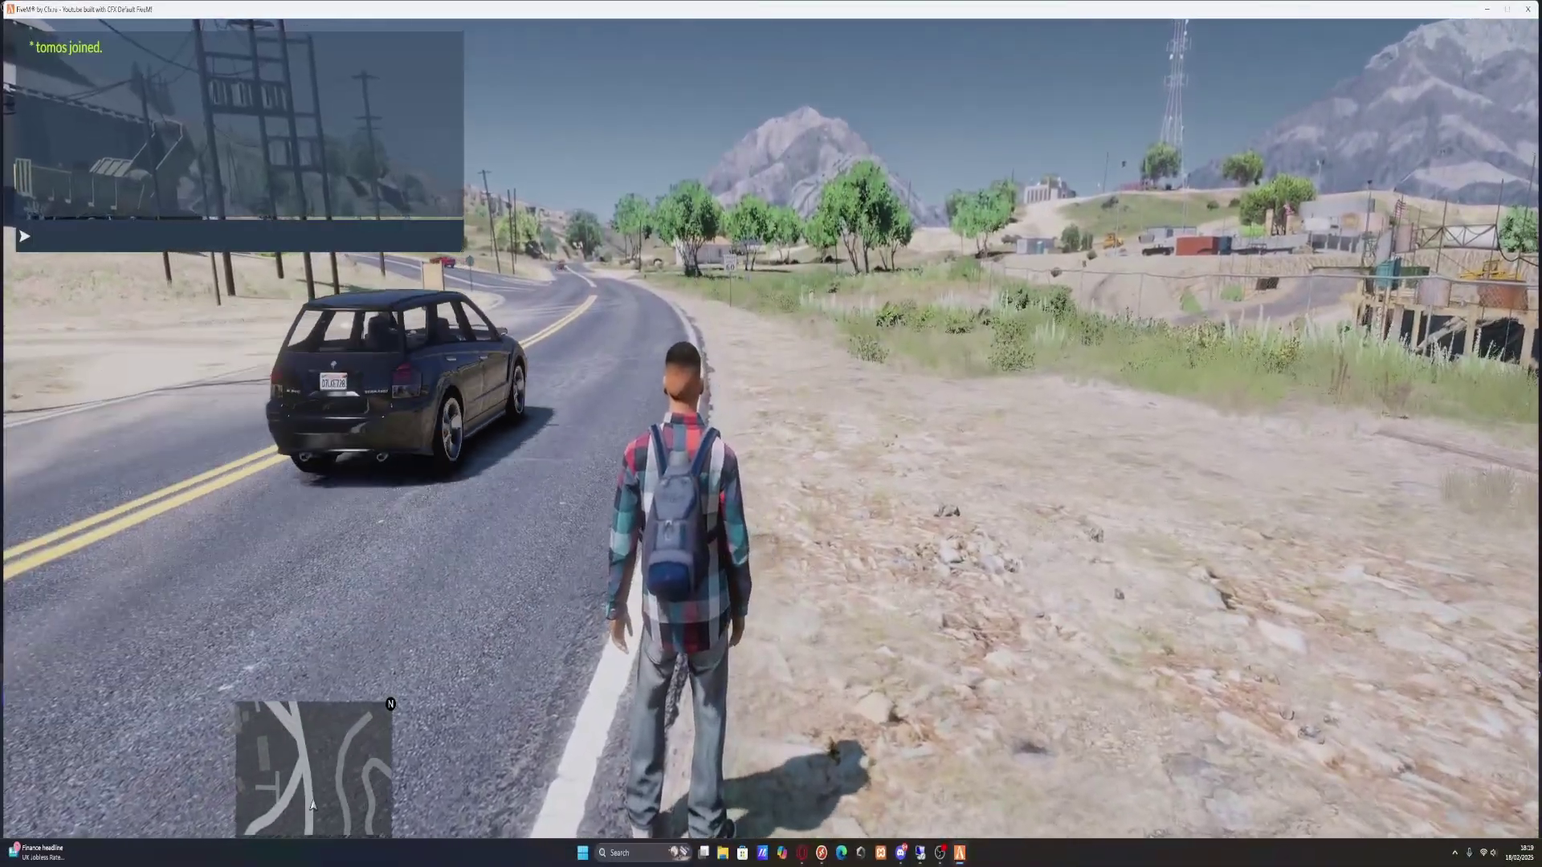
type("/eup")
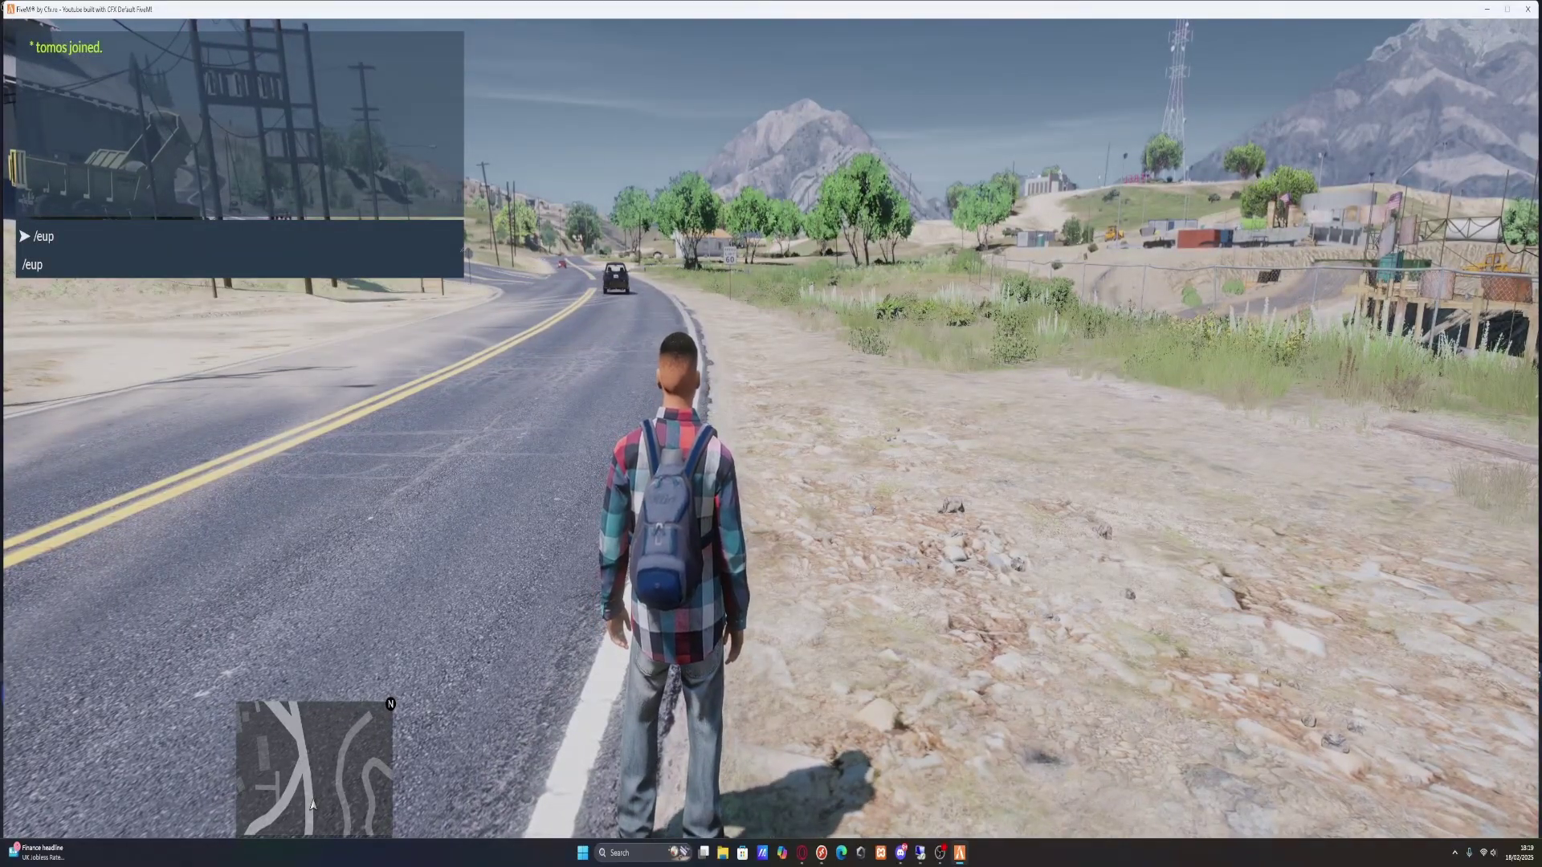
key("Return")
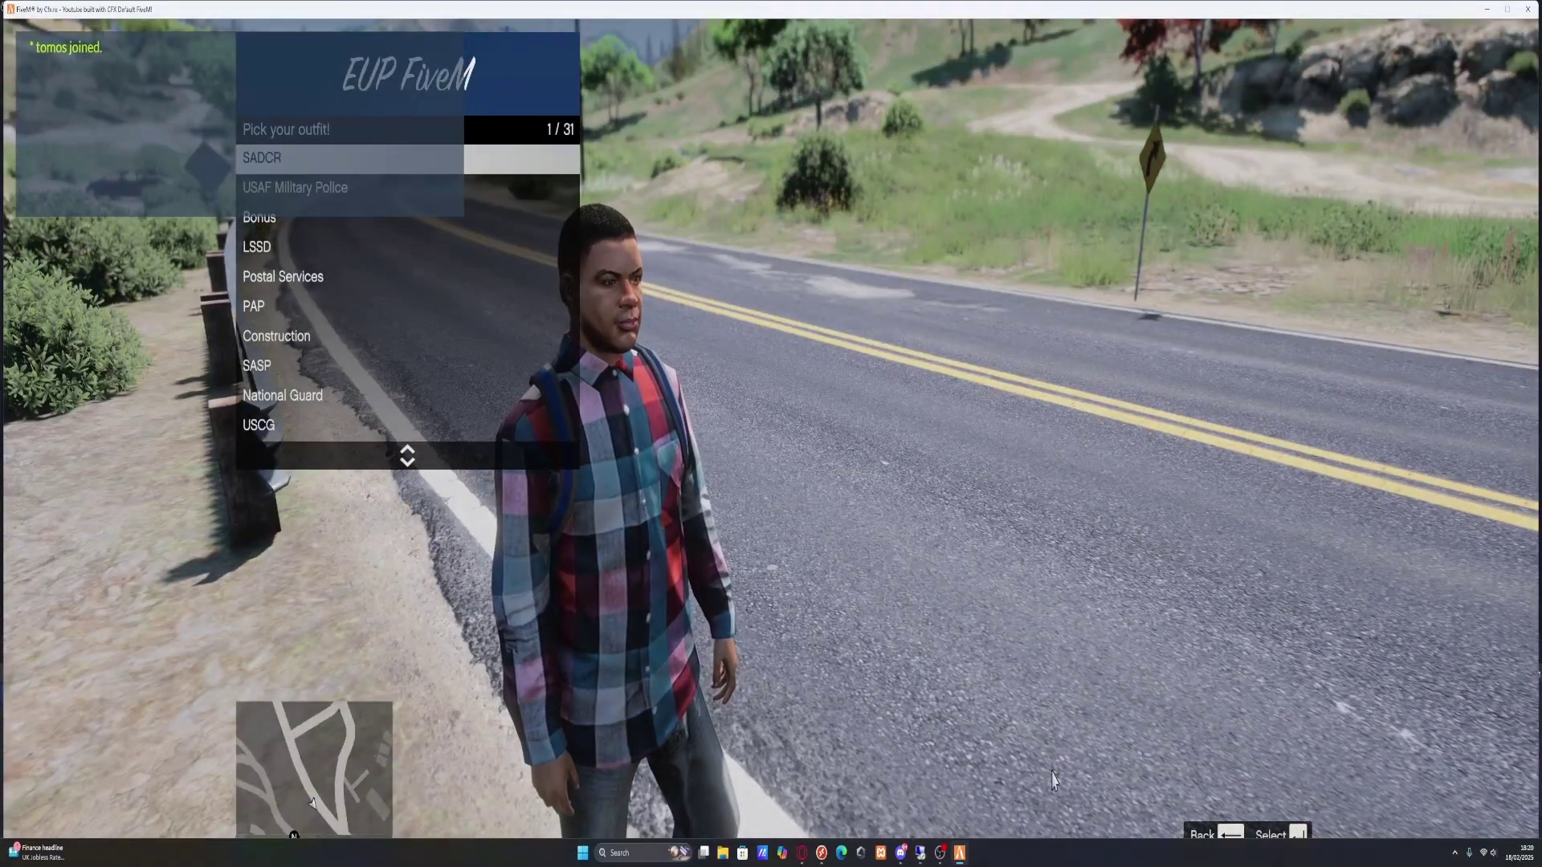
key("l")
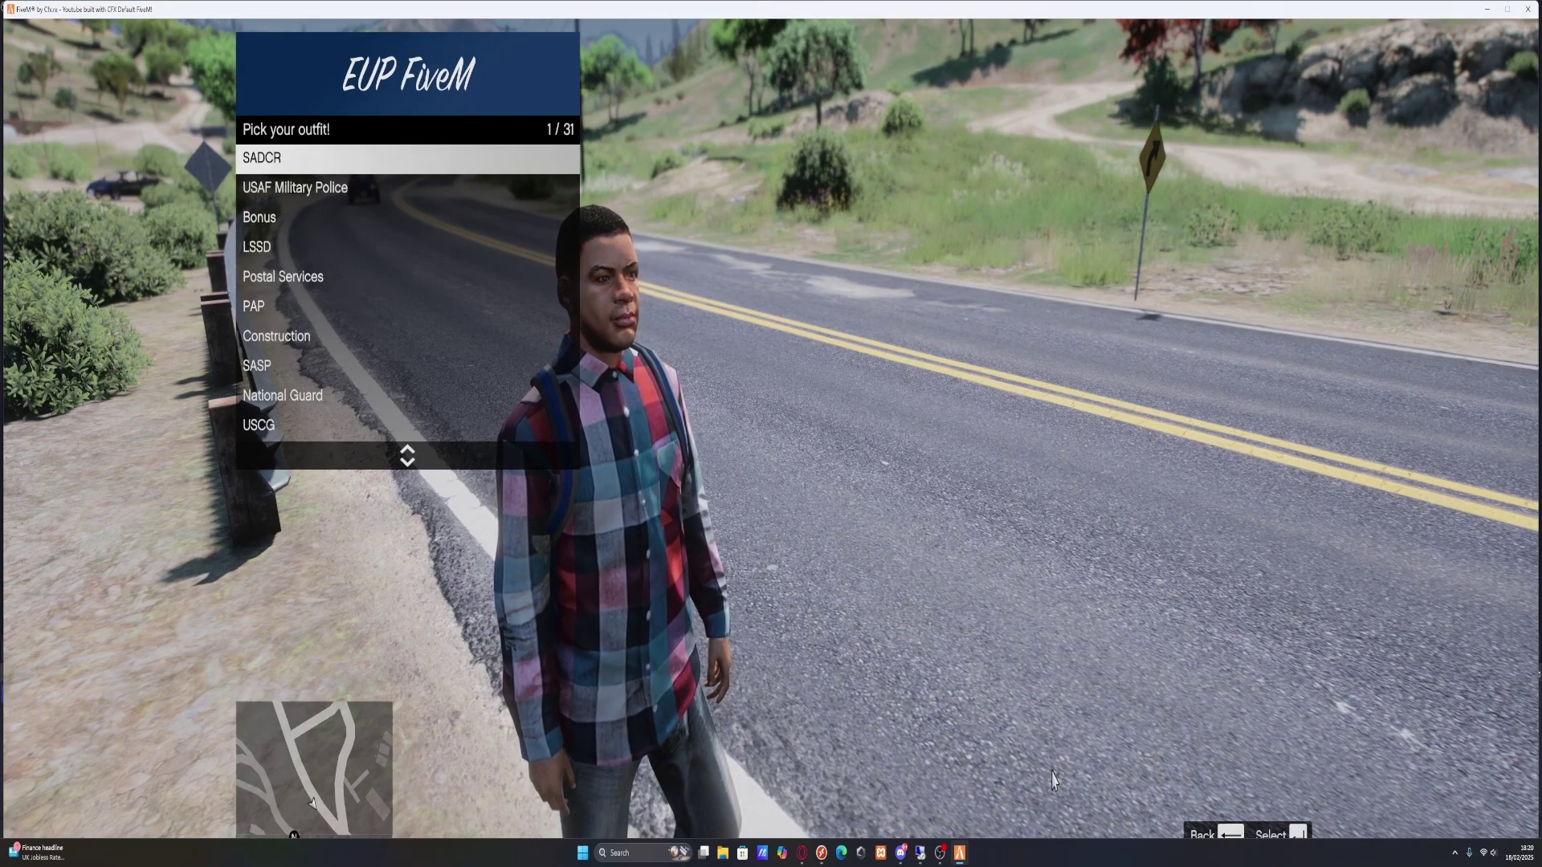
Look through the SADCR and Bonus outfit categories in the EUP menu
key("Return")
key("BackSpace")
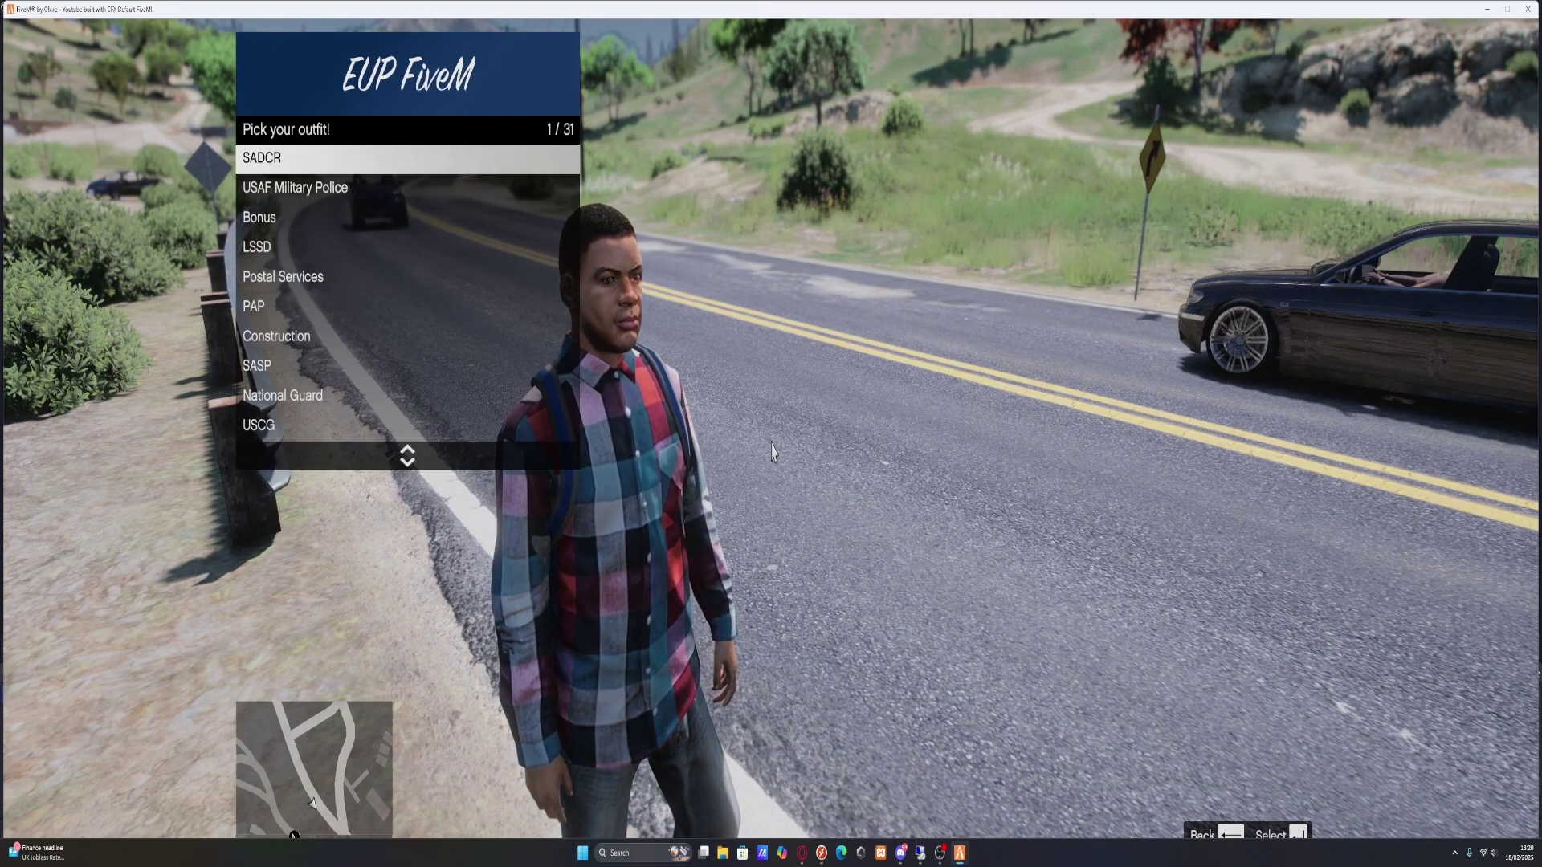
key("Up")
key("Up")
key("Down")
key("Down")
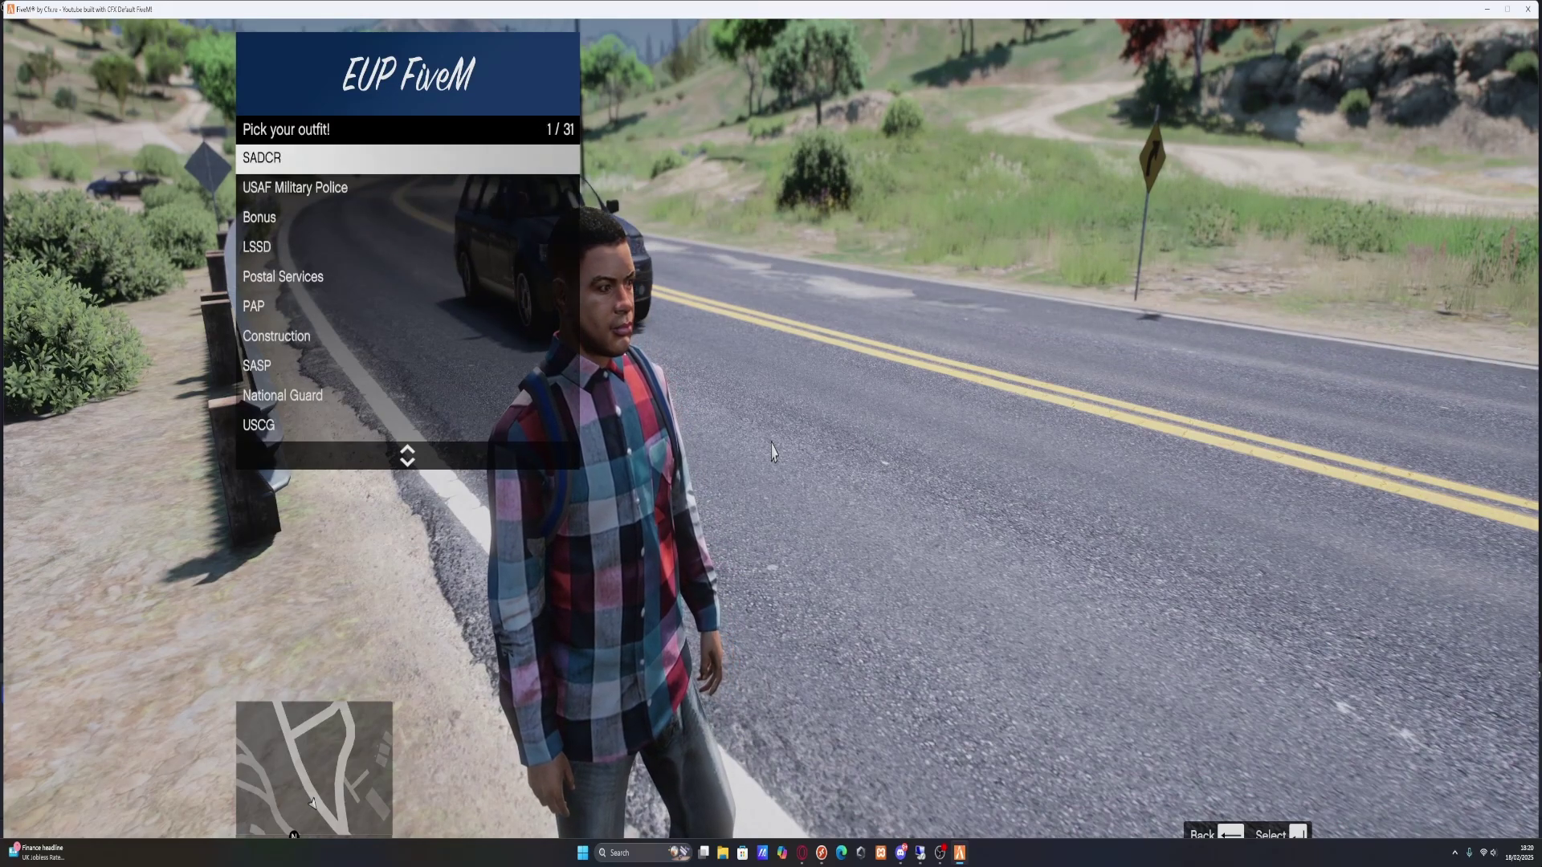
key("Down")
key("Down")
key("Return")
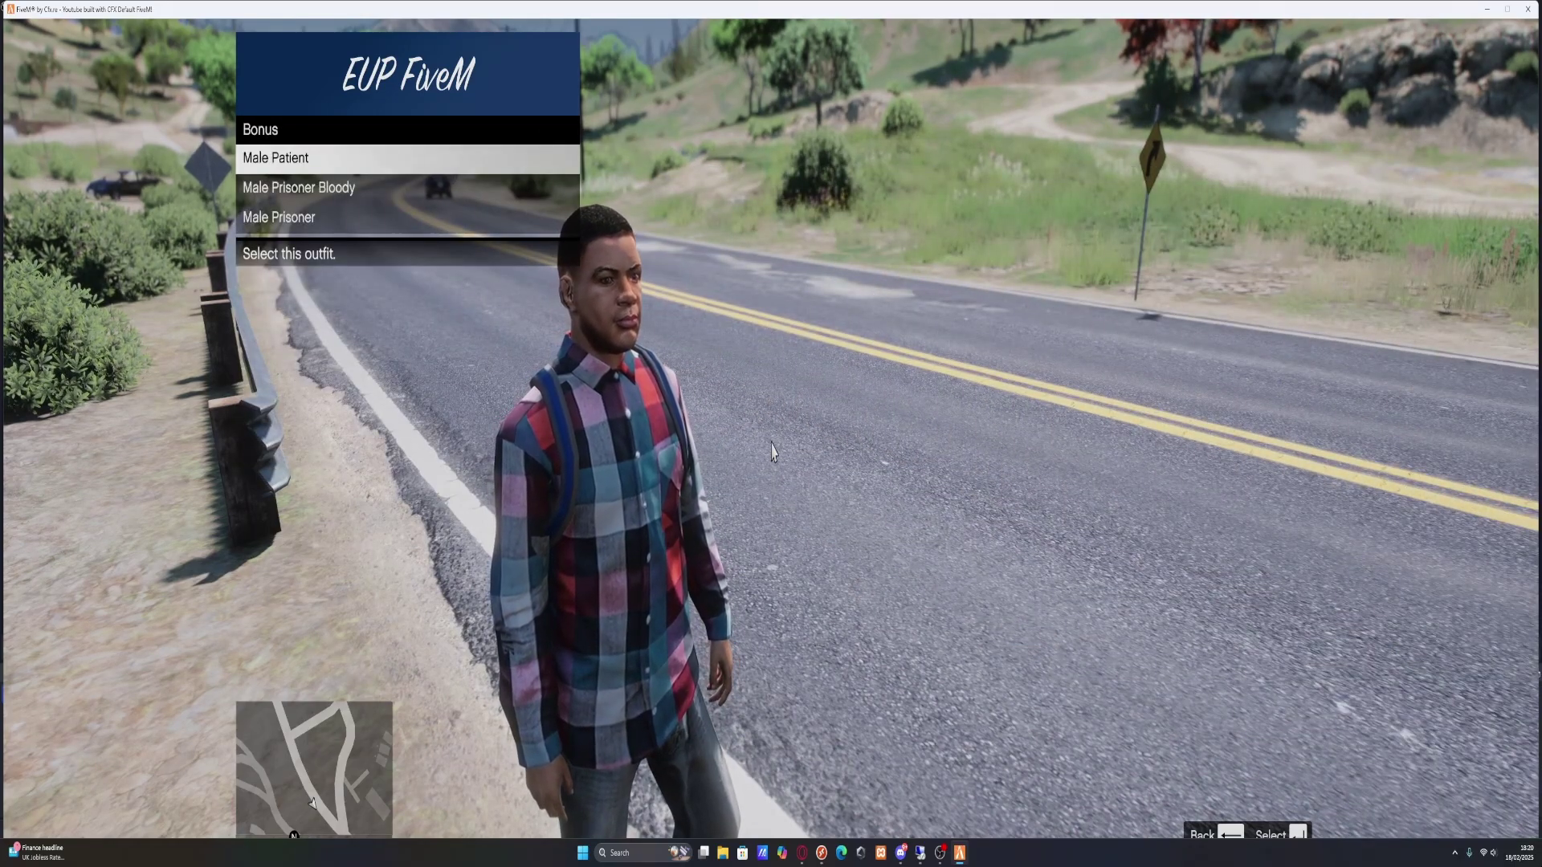
key("BackSpace")
key("Up")
key("Up")
key("Return")
key("BackSpace")
Open the Construction category in the EUP menu and put on the Male Private Contractor outfit
key("Down")
key("Down")
key("Down")
key("Down")
key("Down")
key("Down")
key("Return")
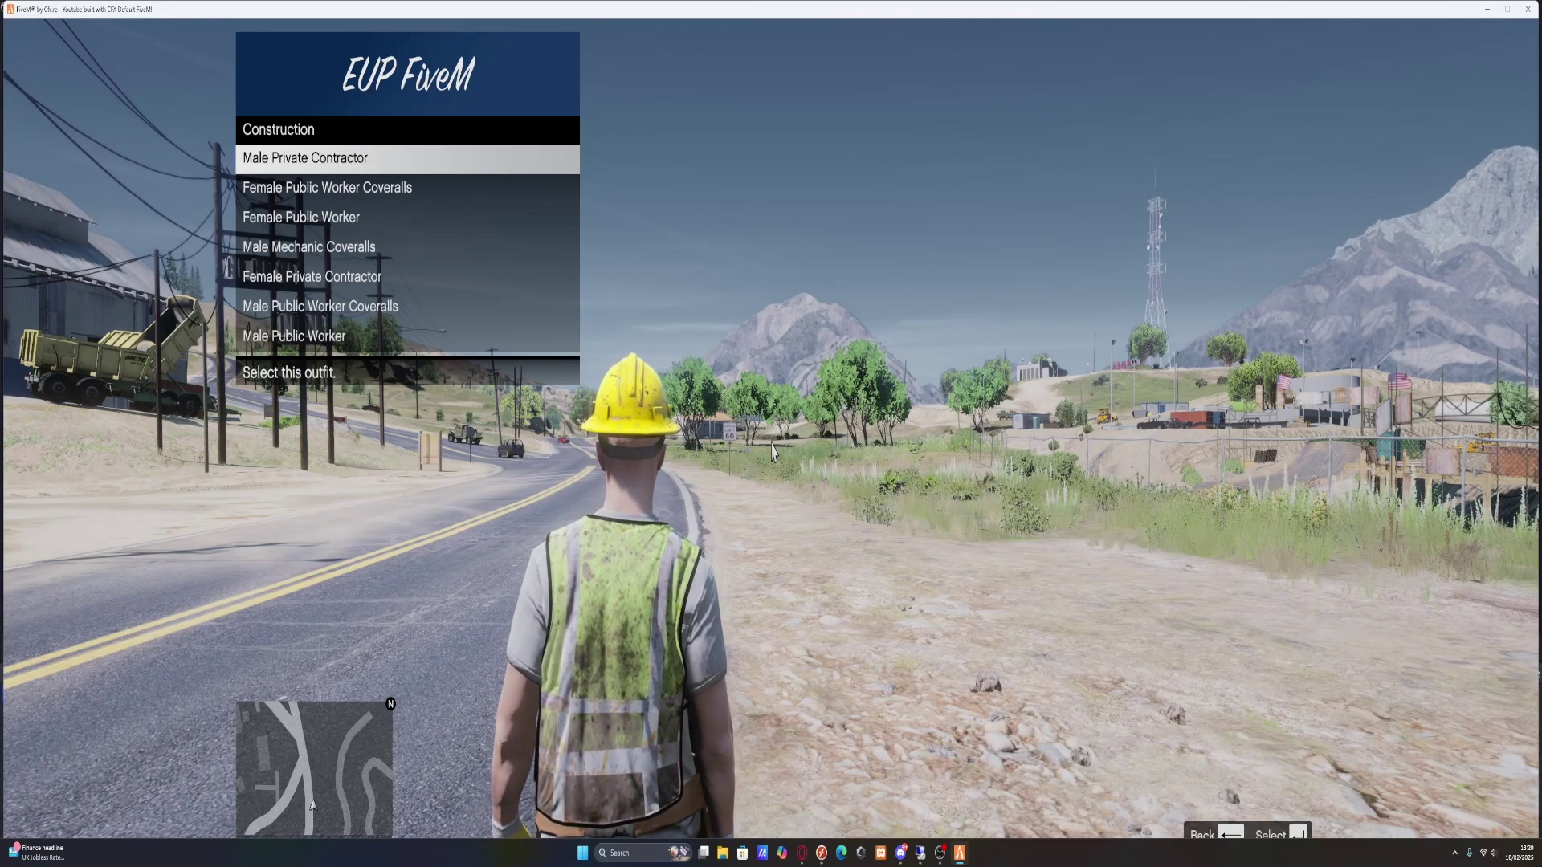
Open the National Guard category in the EUP menu and put on the Male U.S. Army Combat Uniform
key("BackSpace")
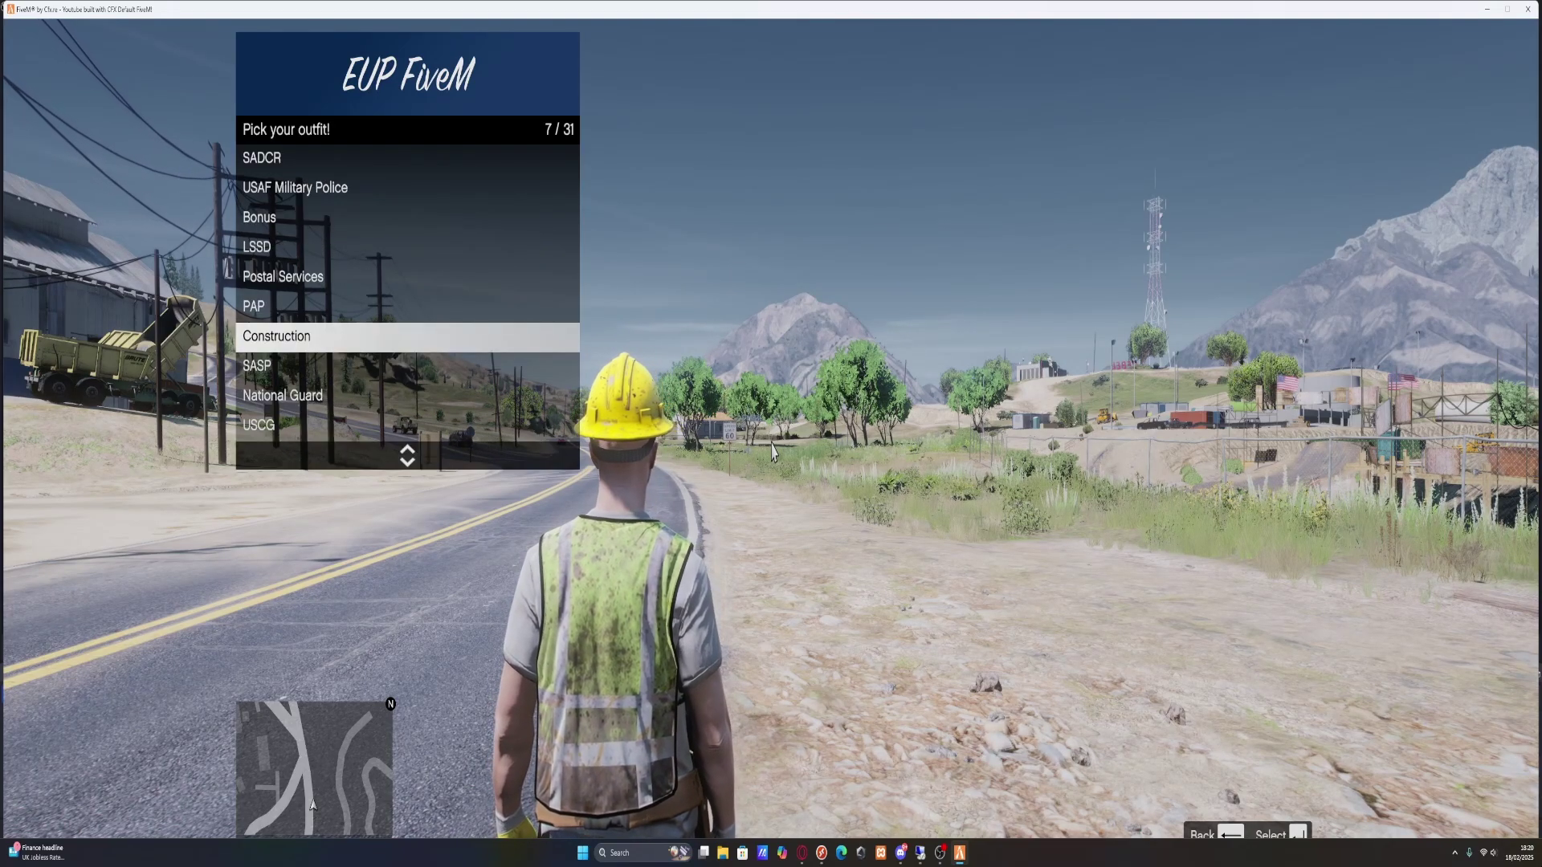
key("Down")
key("Down")
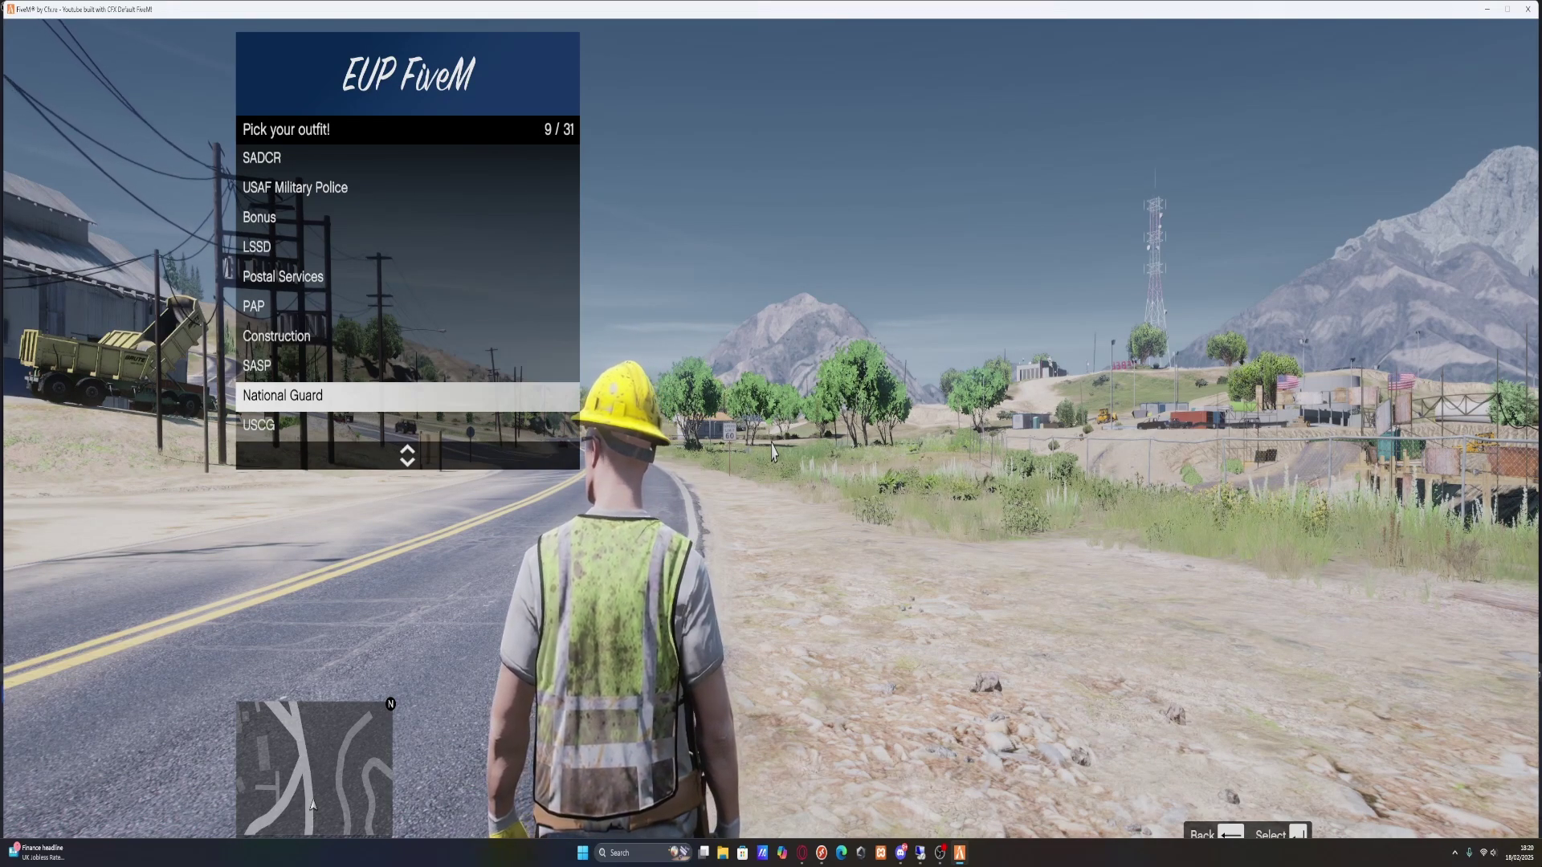
key("Return")
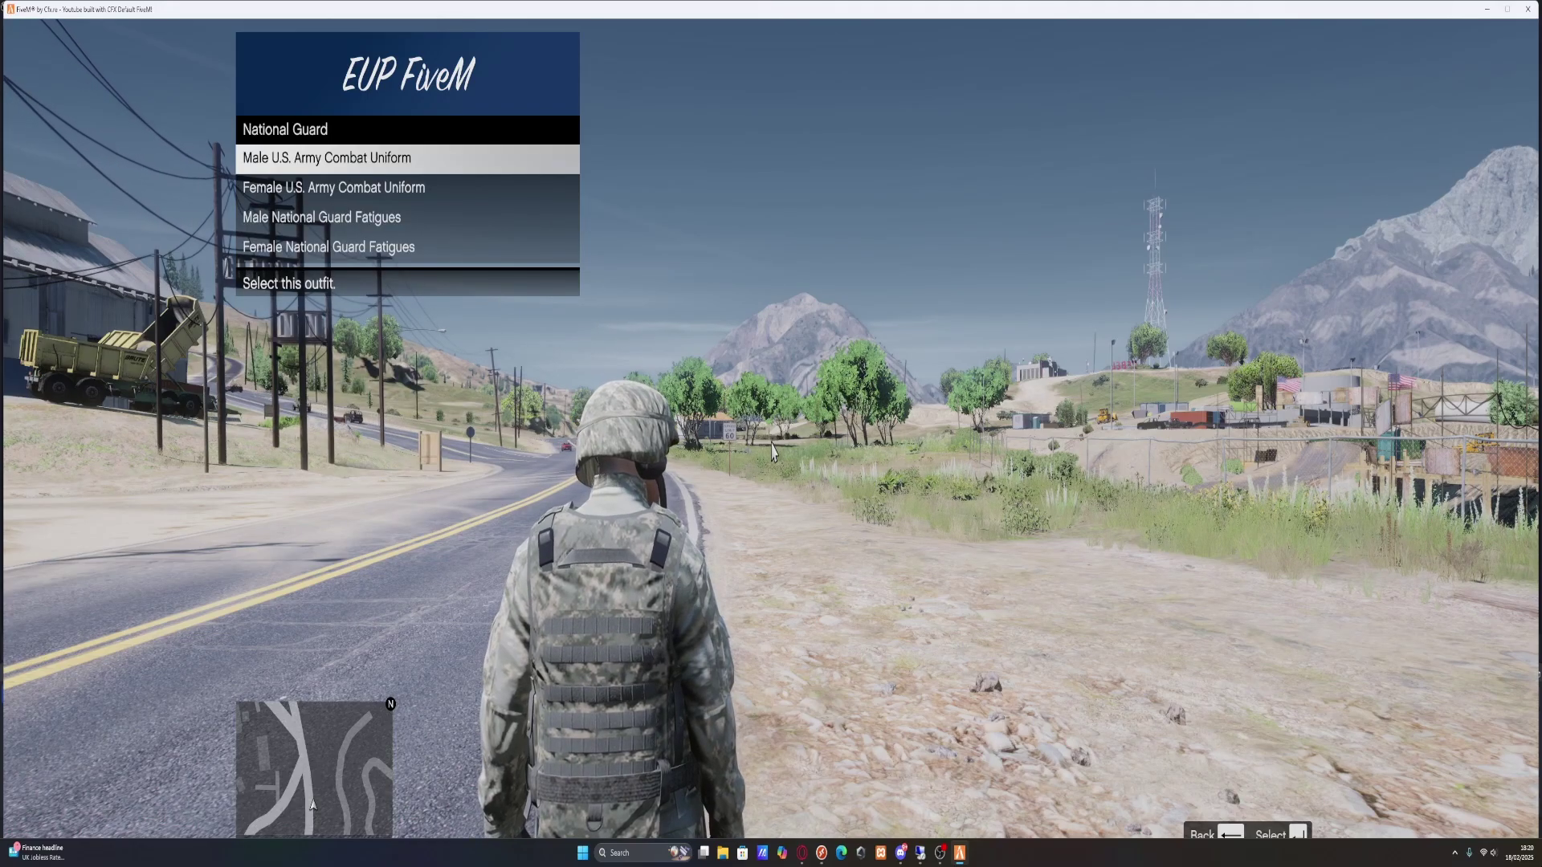
Open the IAA category, put on an IAA agent outfit with the navy shirt and grey trousers, and close the EUP menu
key("BackSpace")
key("Down")
key("Down")
key("Return")
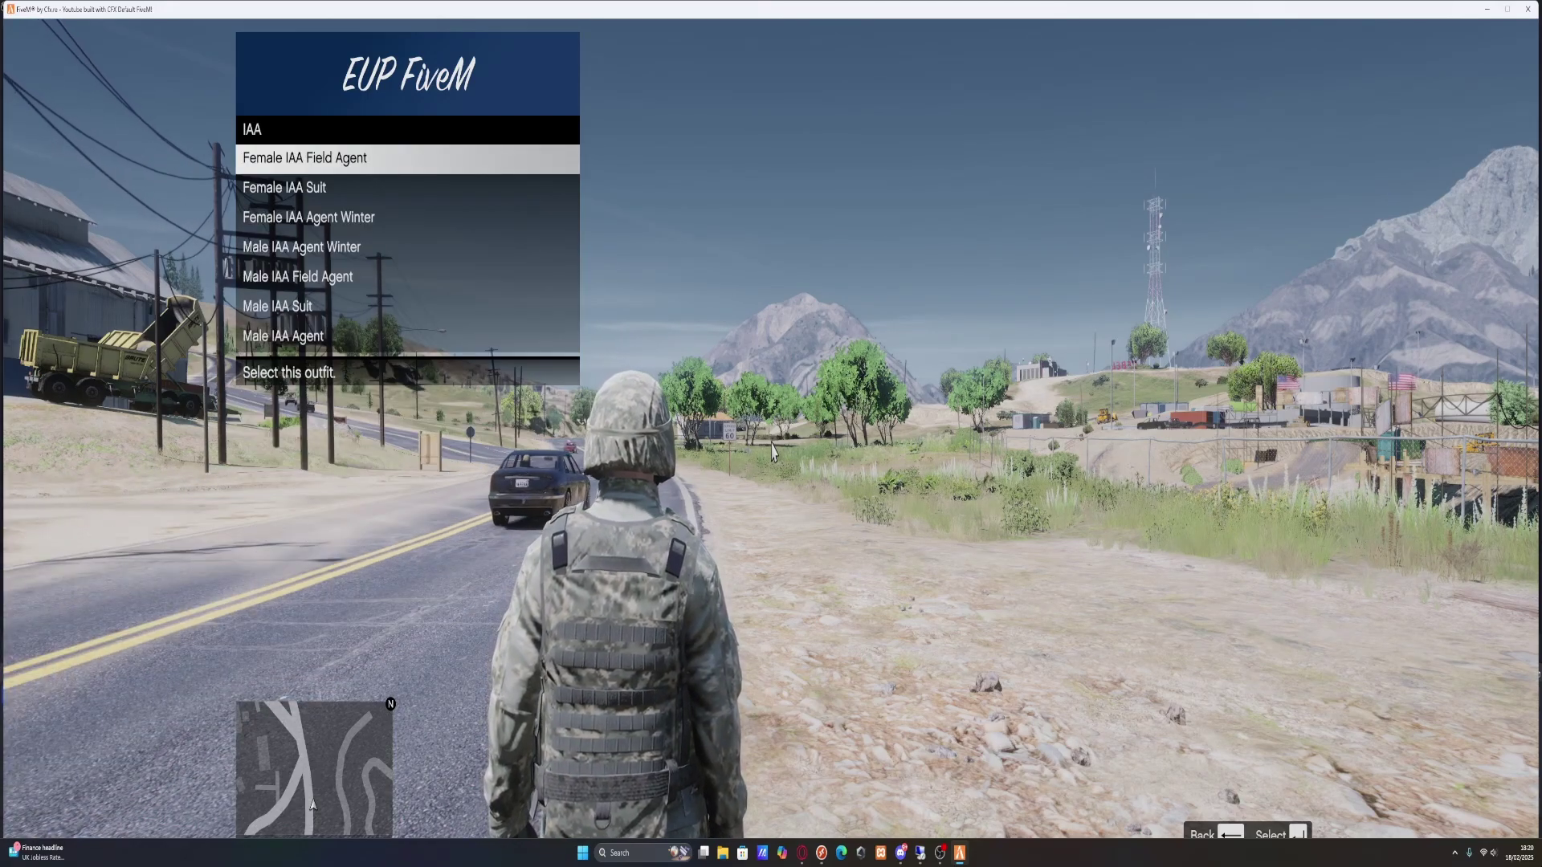
key("BackSpace")
key("BackSpace")
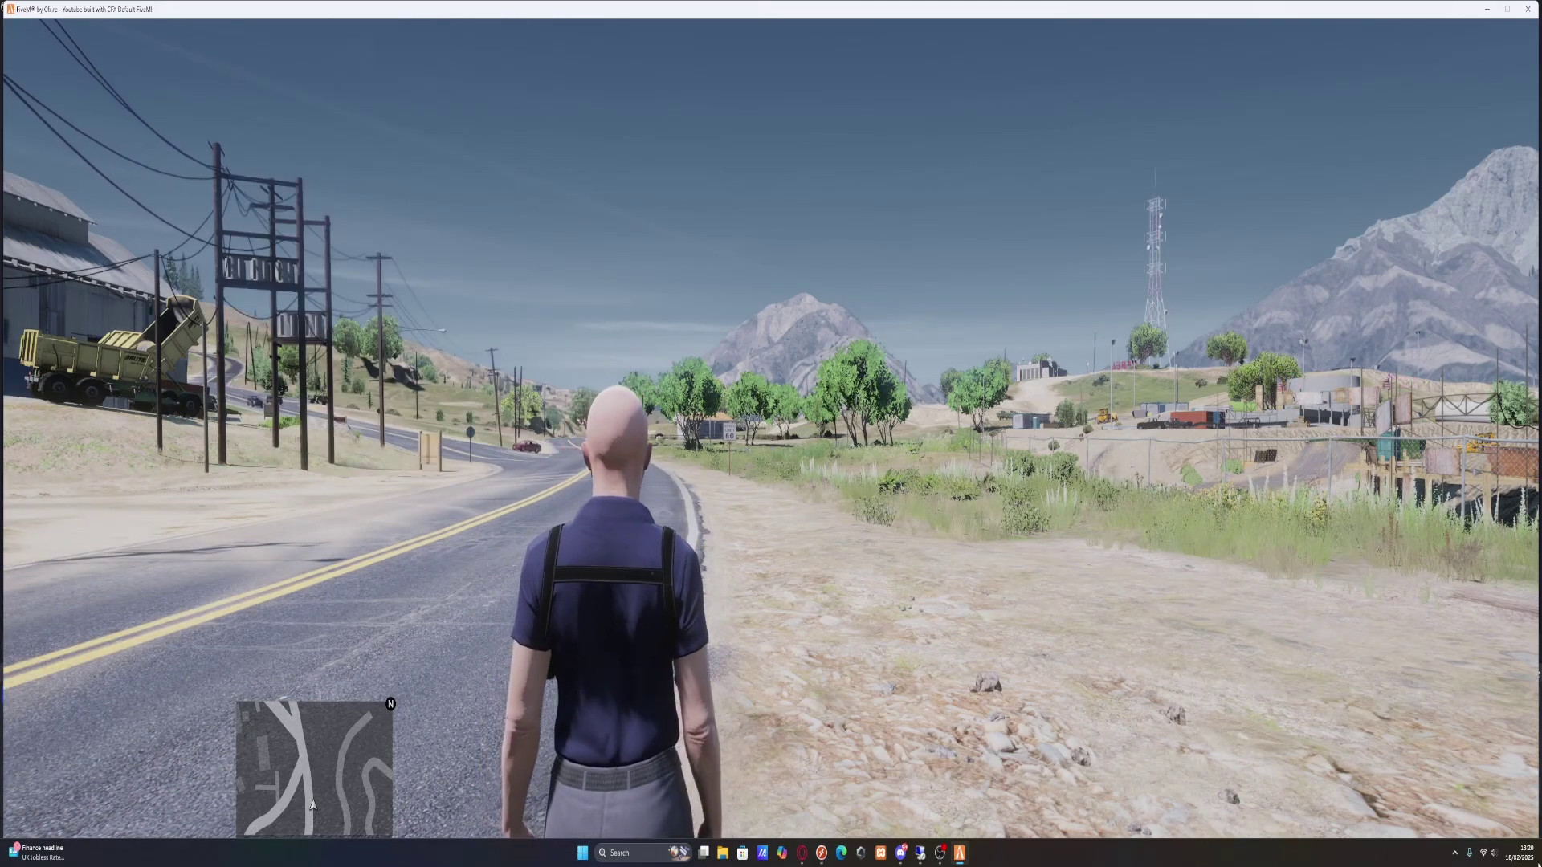
key("w")
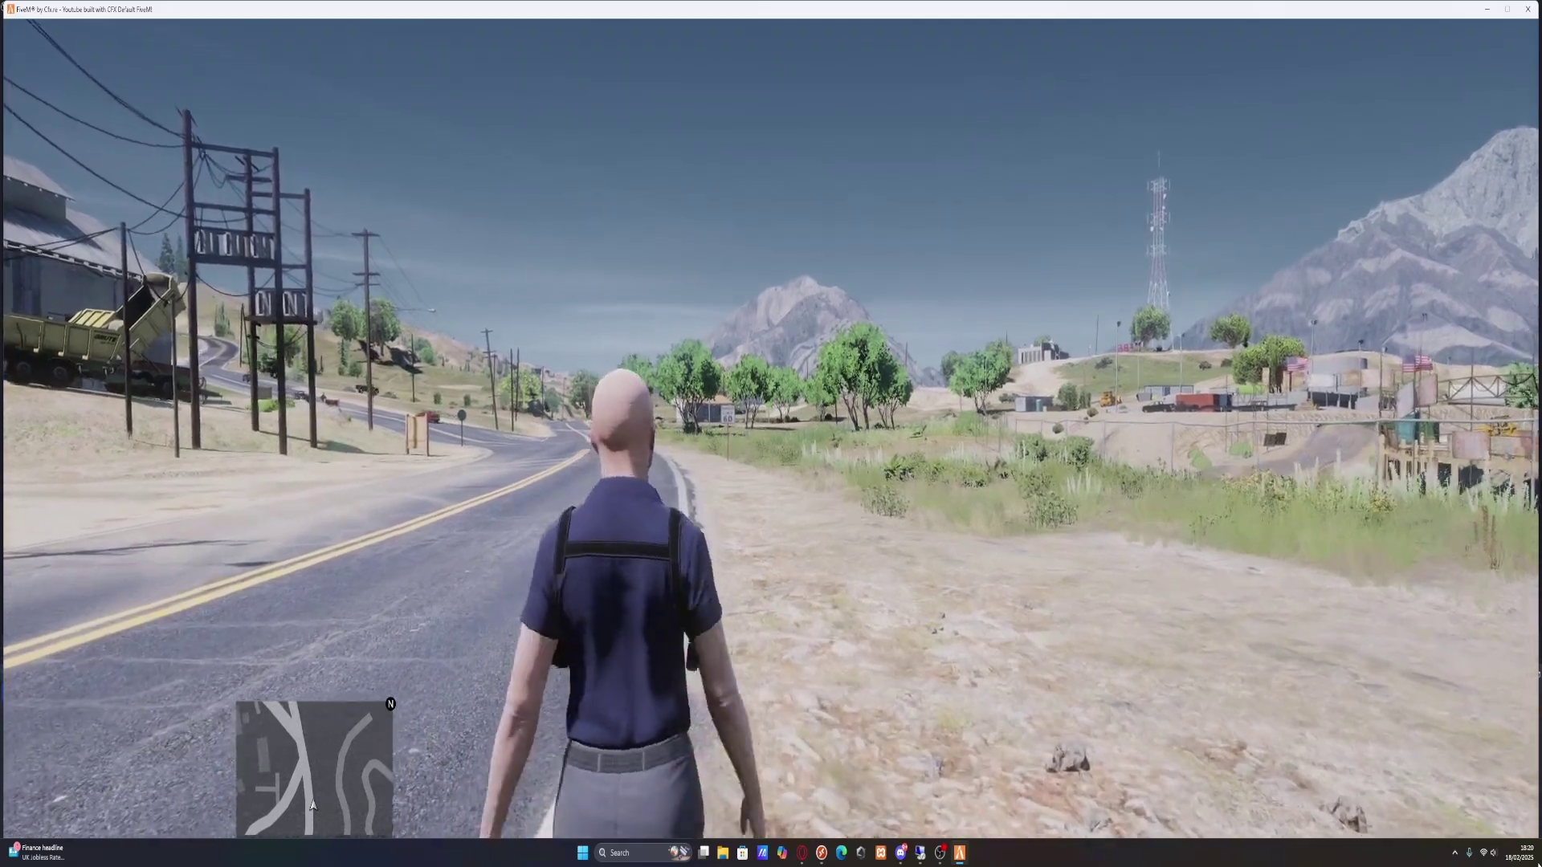
key("w")
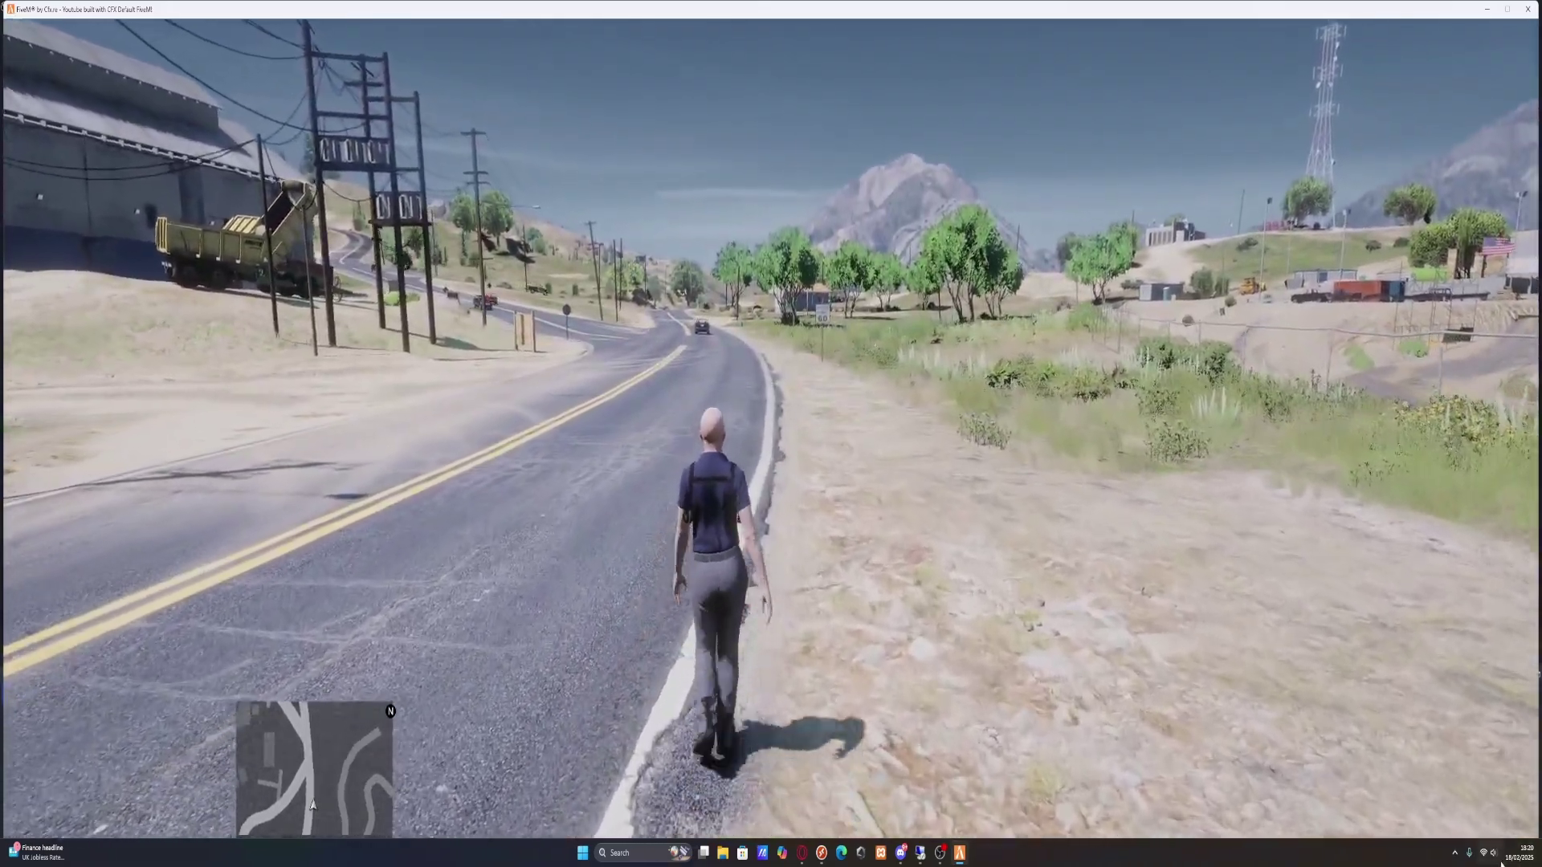
key("w")
key("shift")
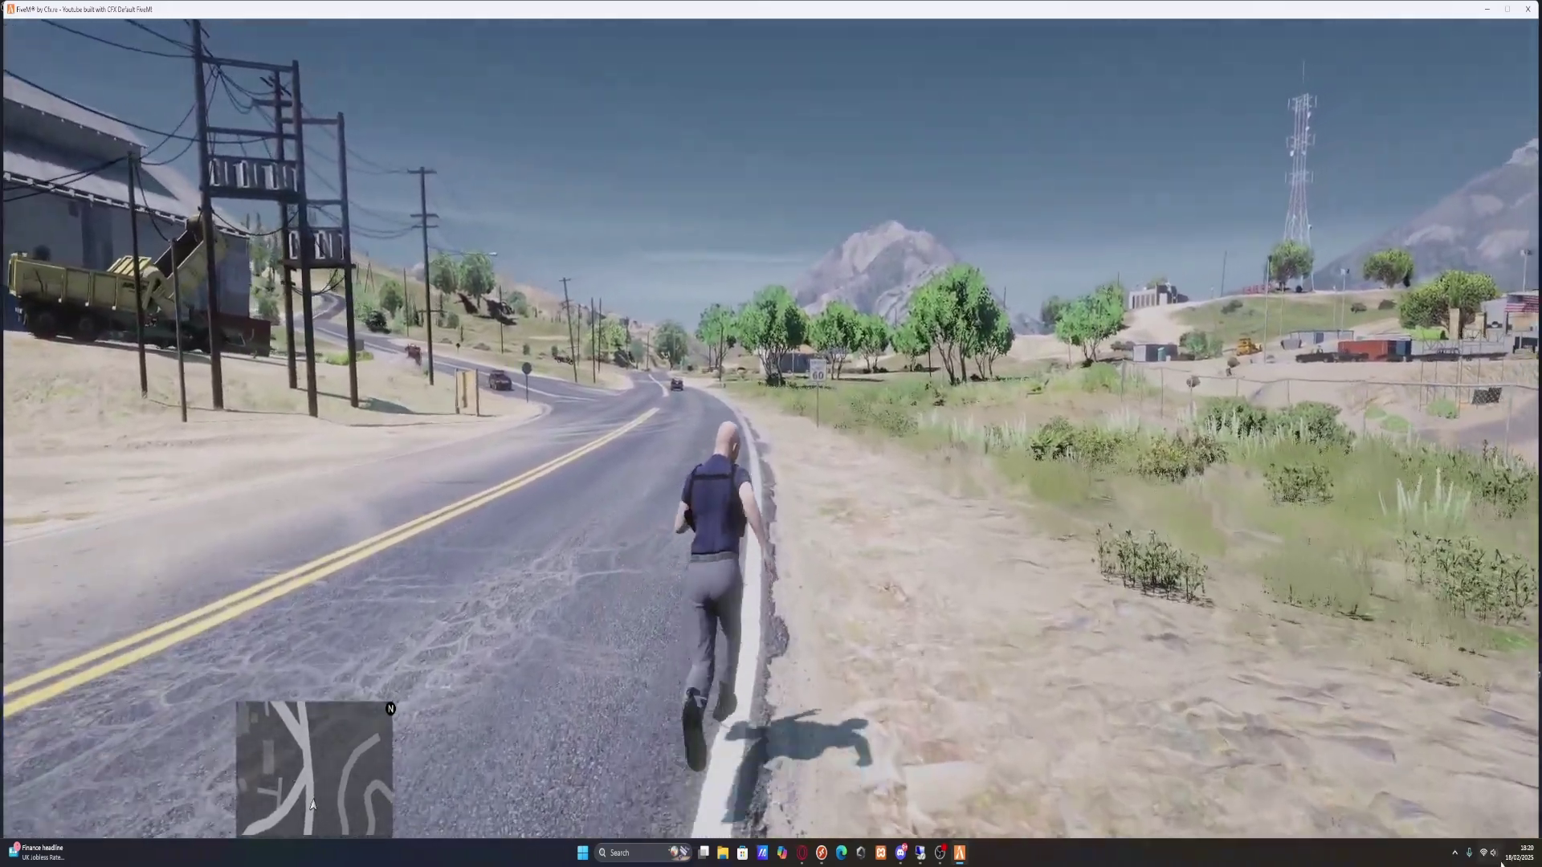
key("w")
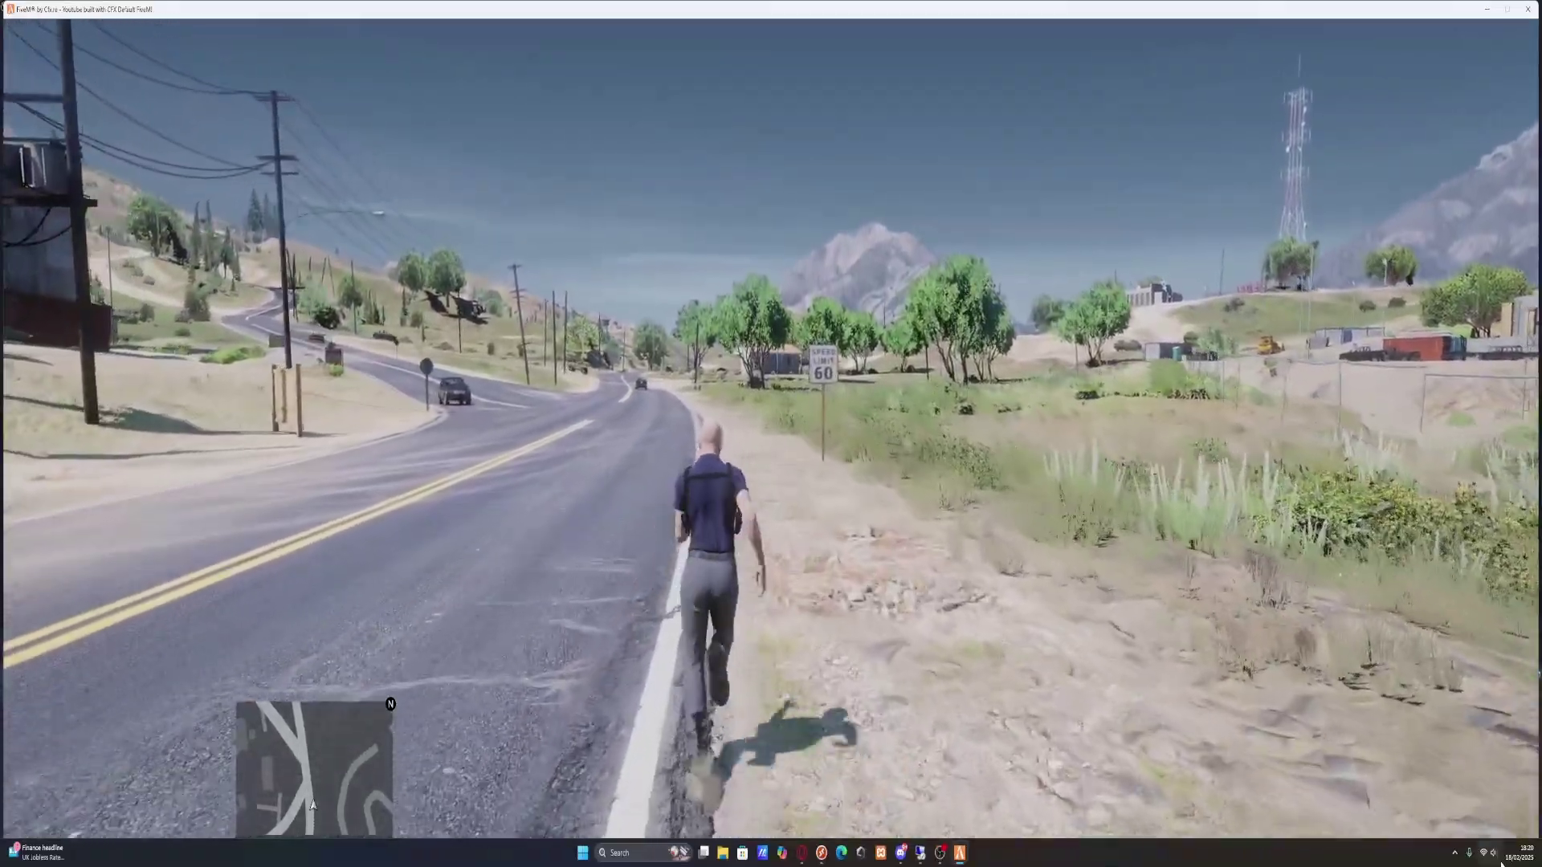
key("w")
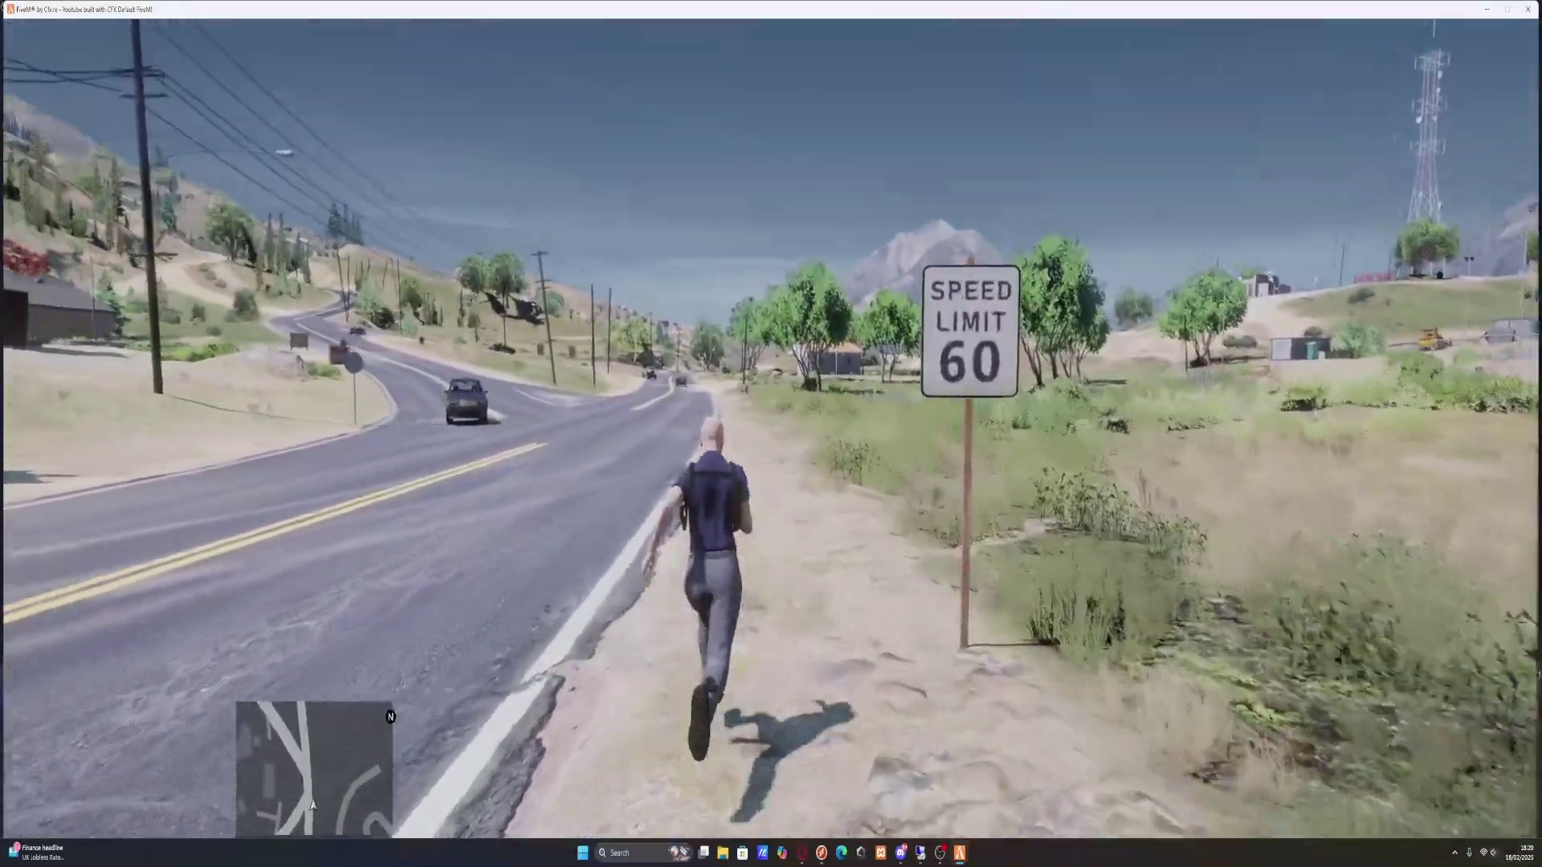
key("w")
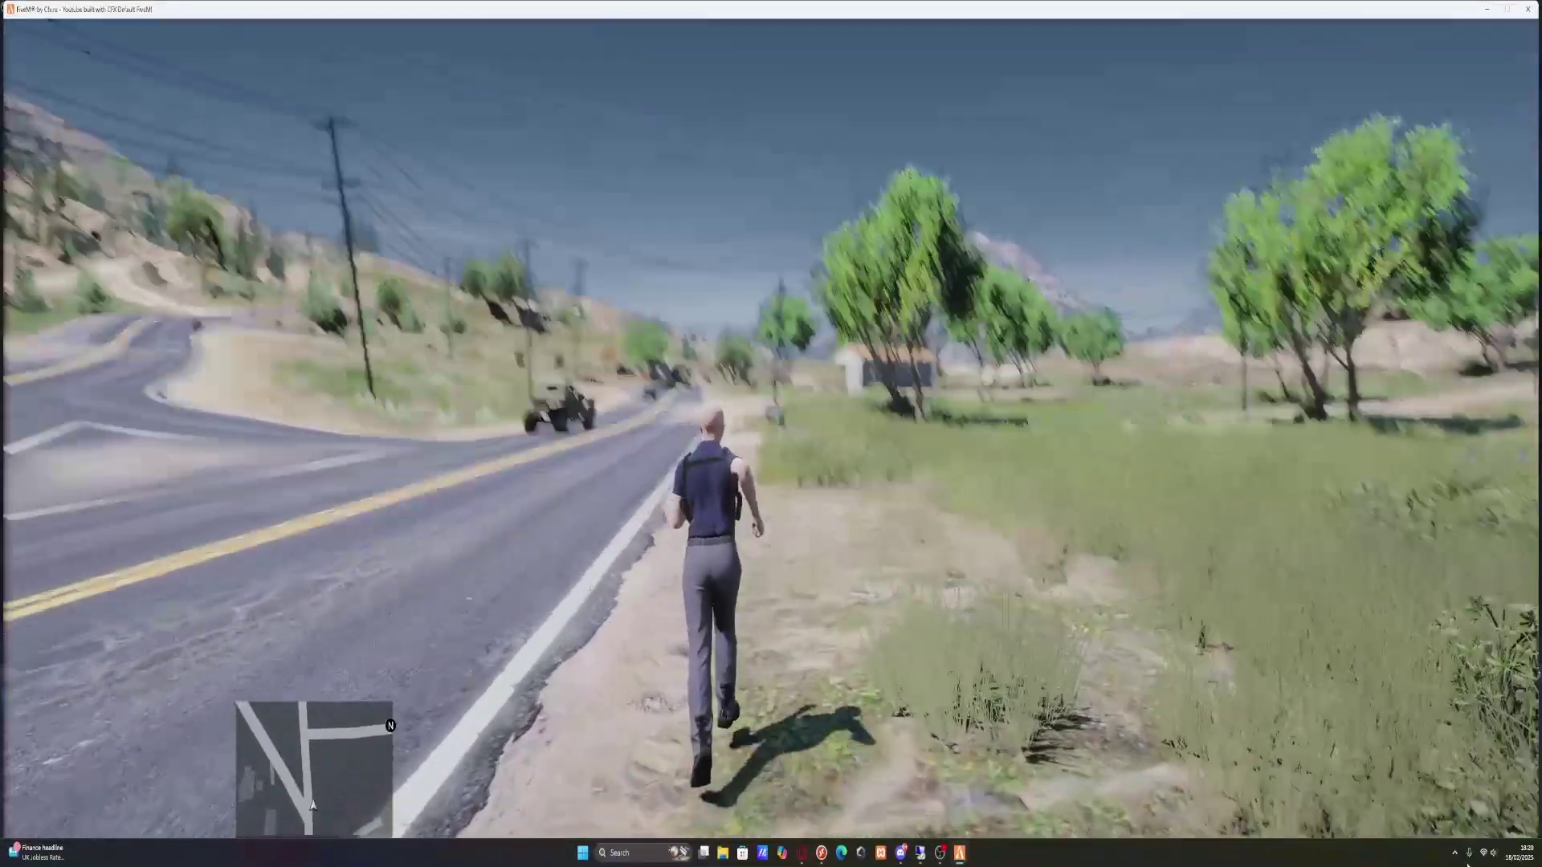
key("w")
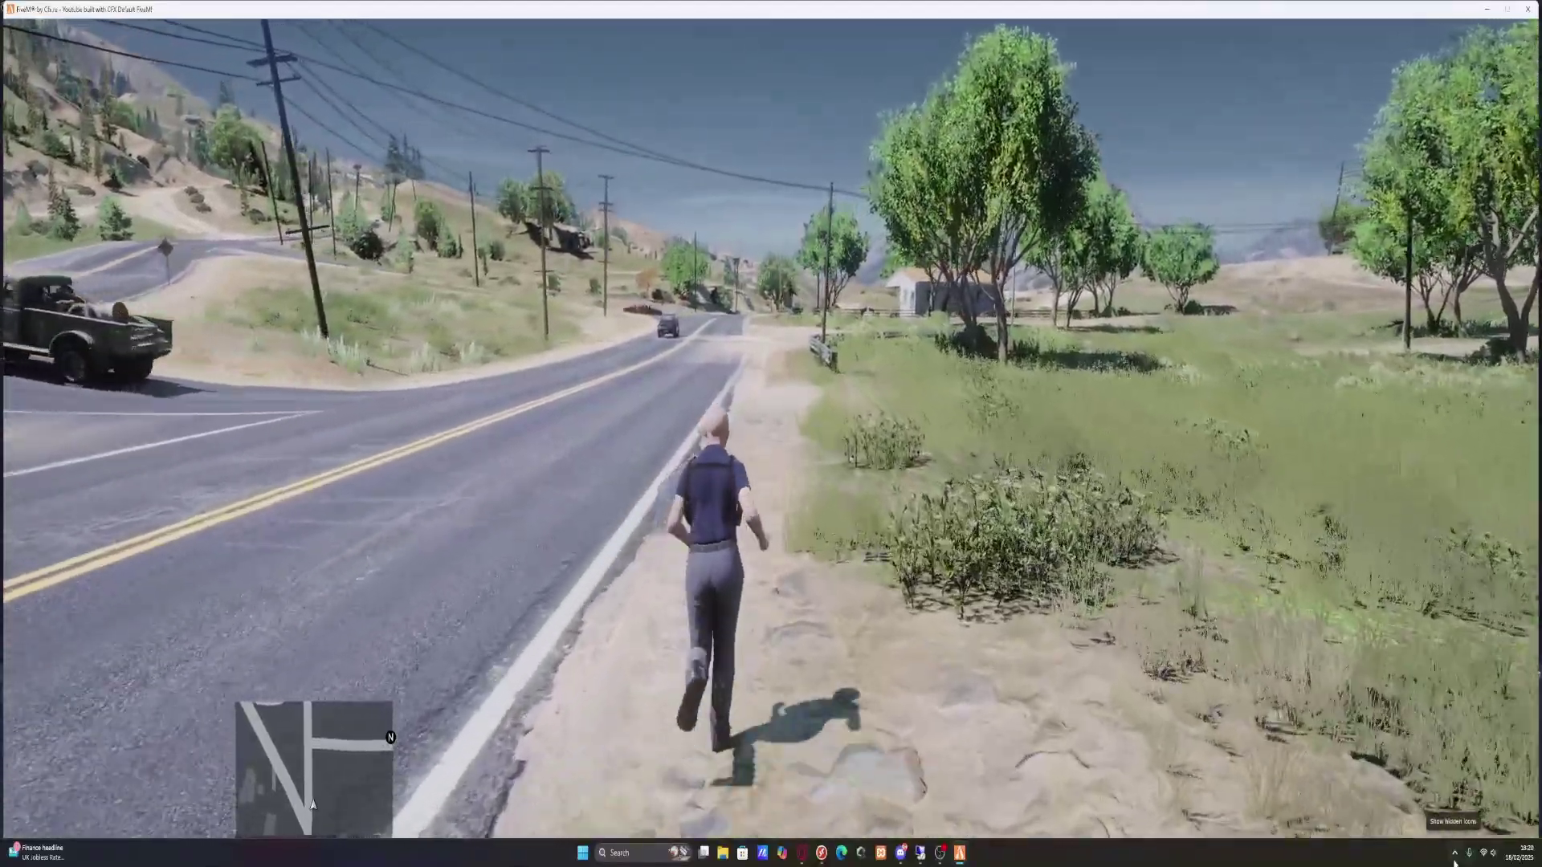
key("w")
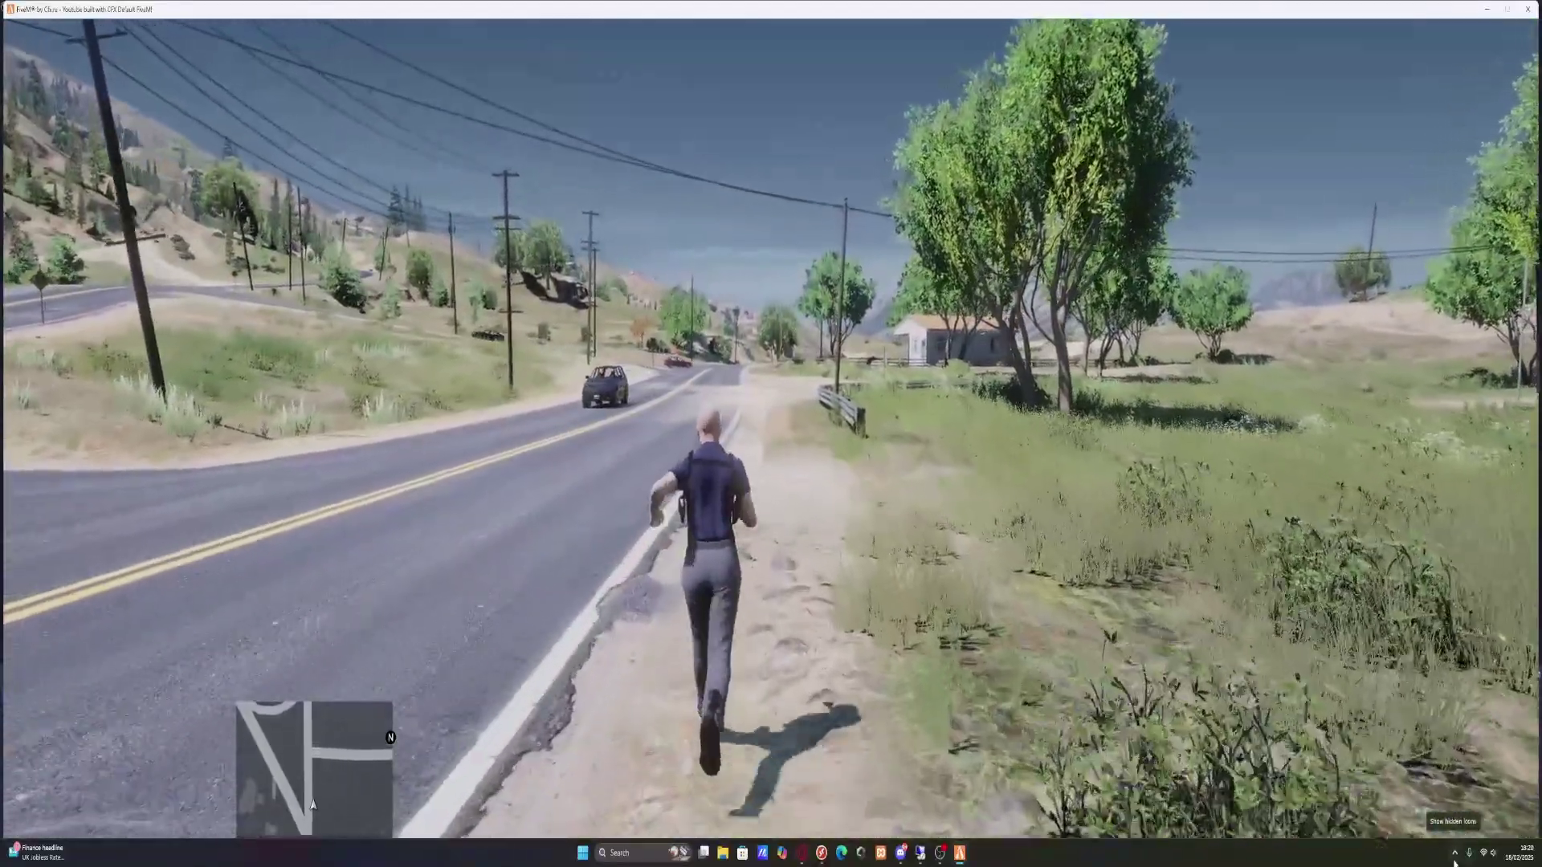
key("w")
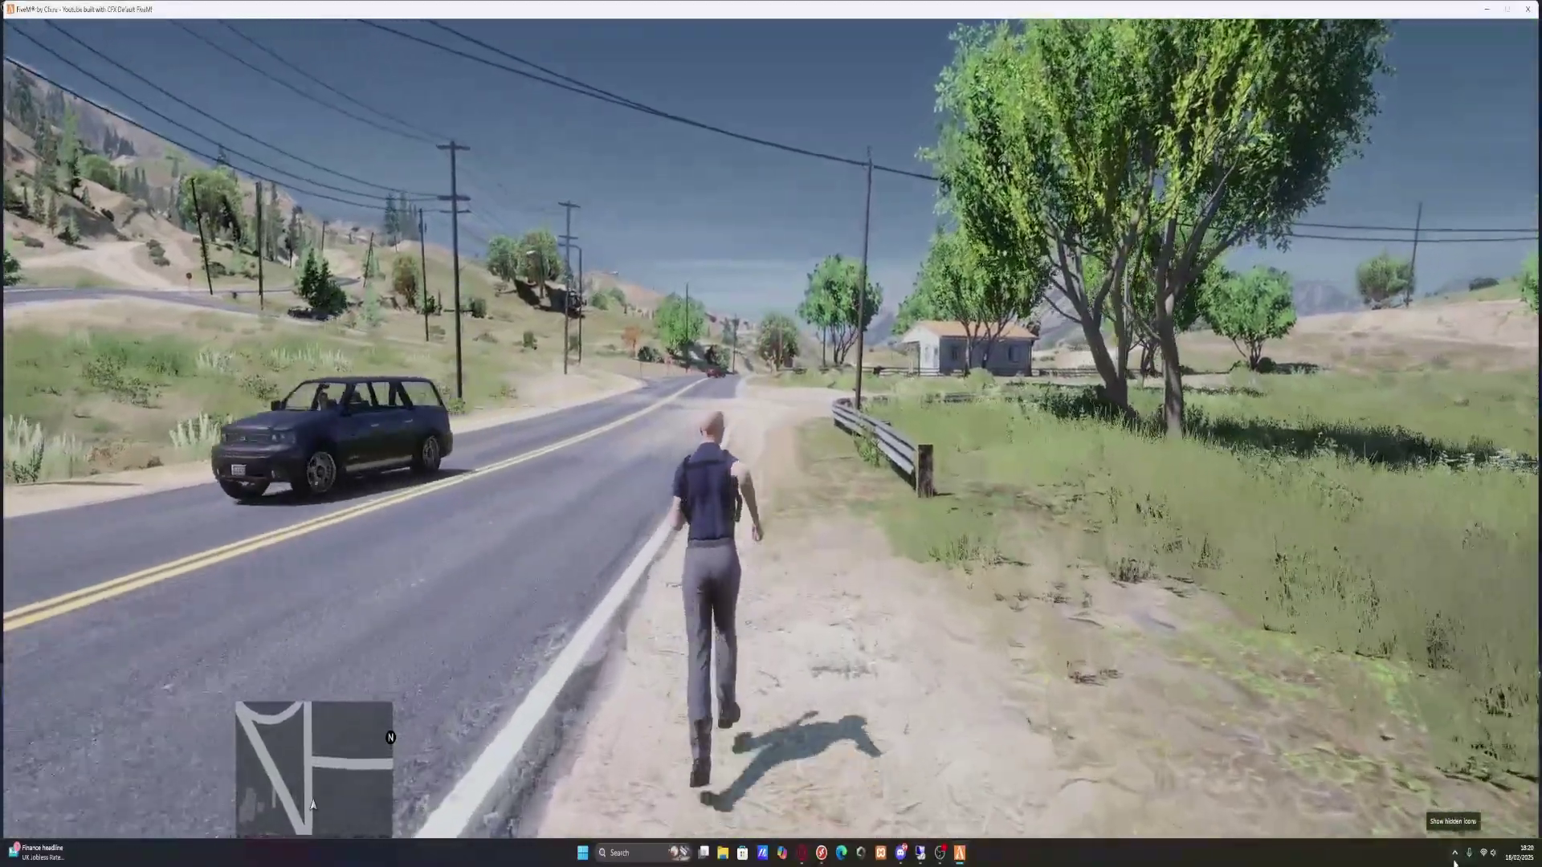
key("w")
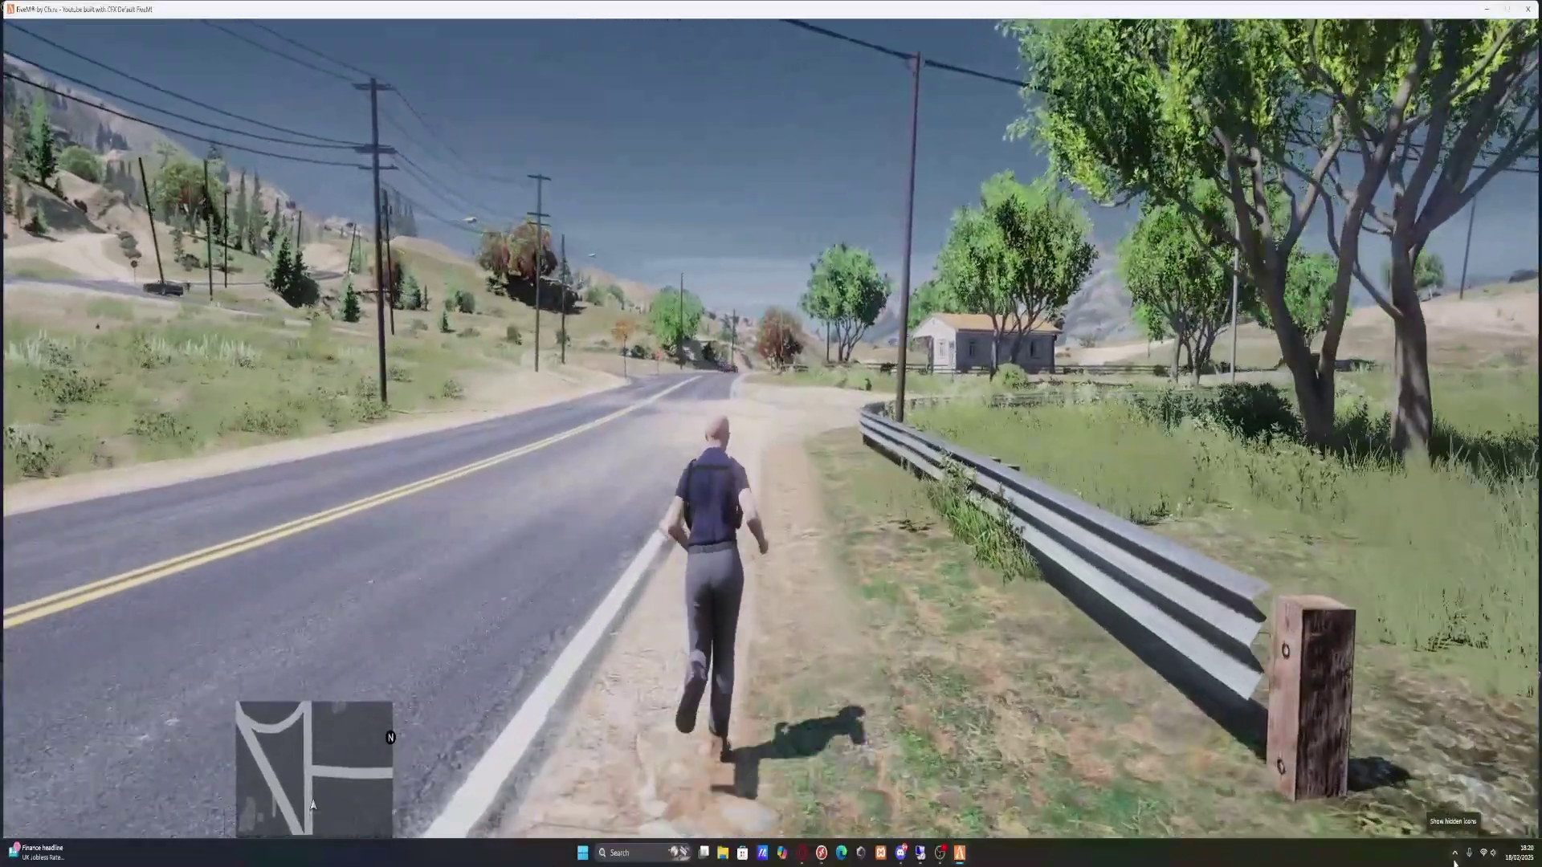
key("w")
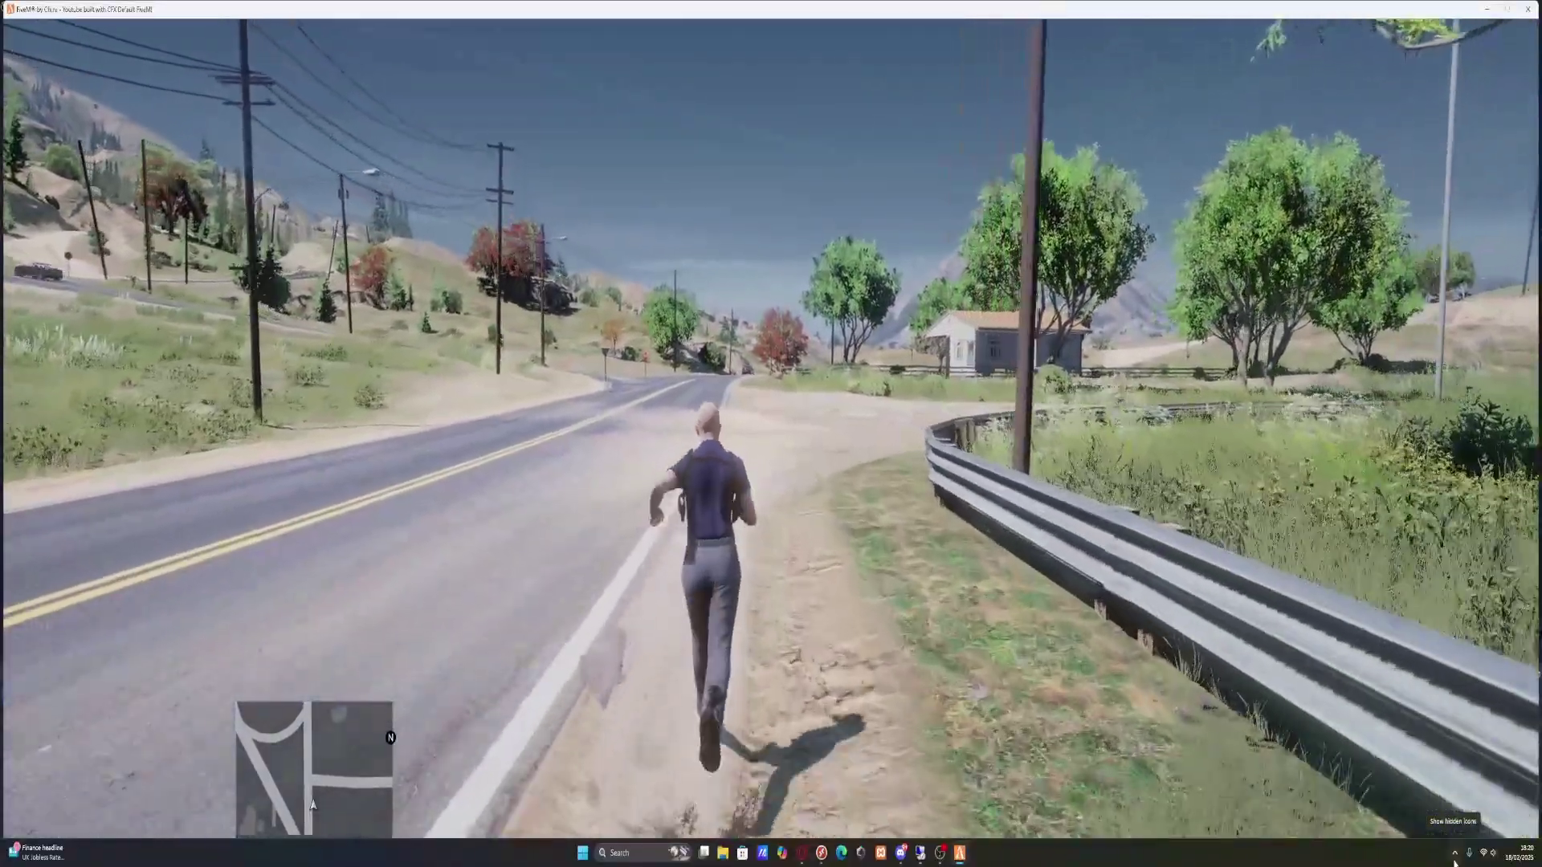
key("w")
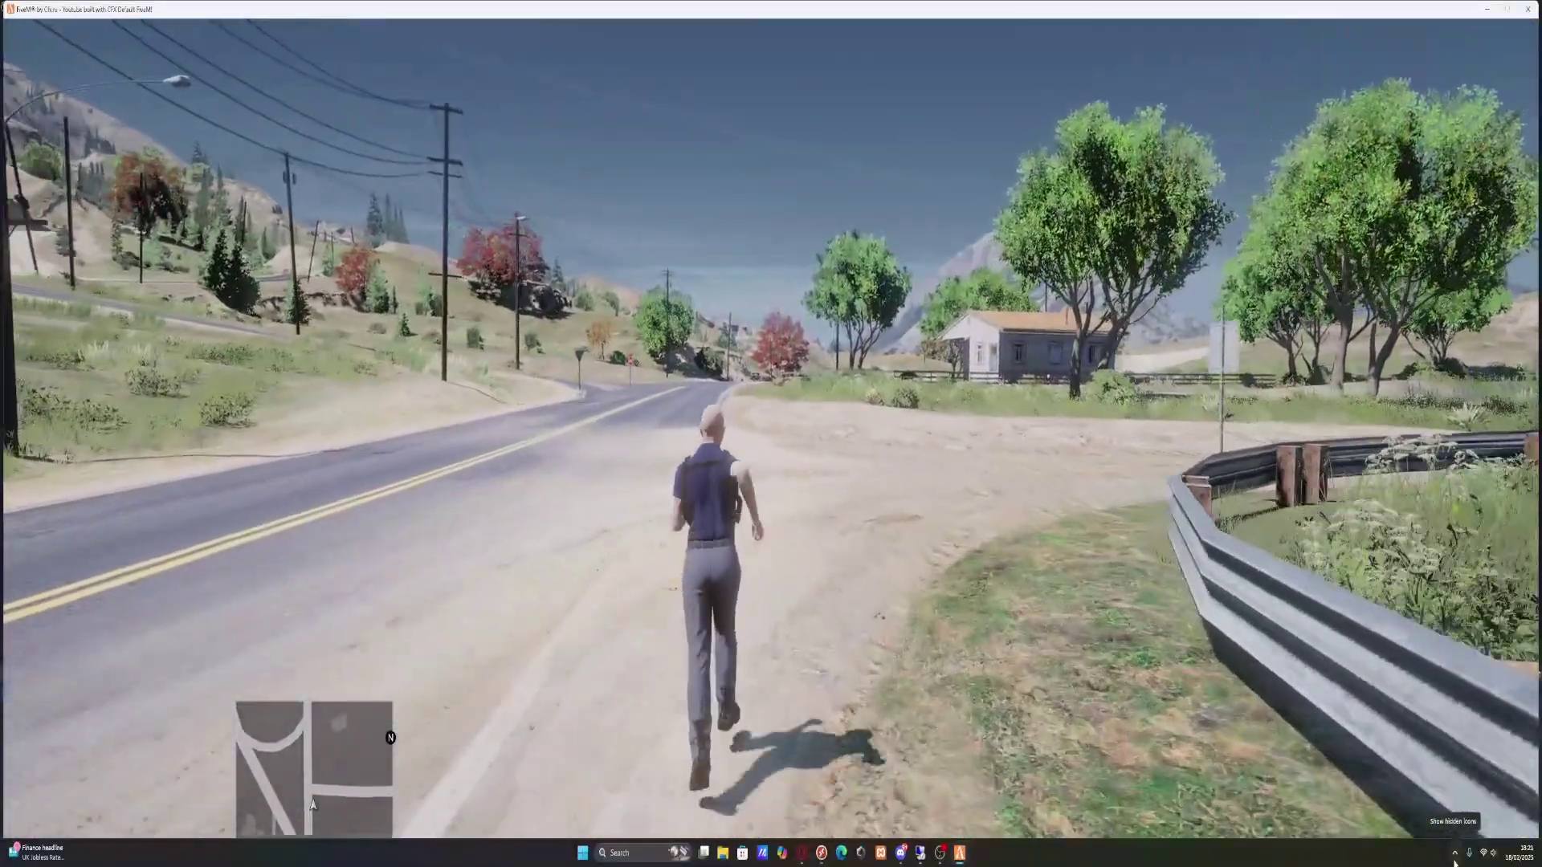